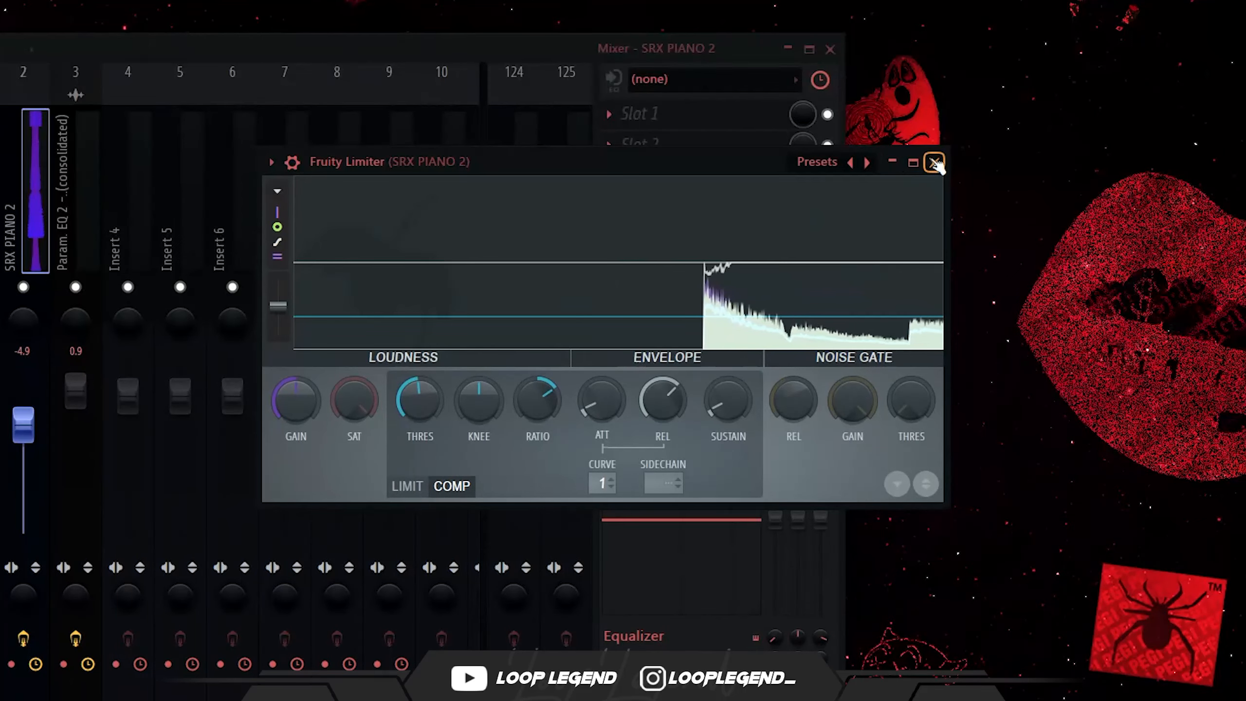
# Step: Close the Fruity Limiter and review the SRX PIANO 2 #2 notes and the synth and piano arrangement in the playlist
pyautogui.click(934, 163)
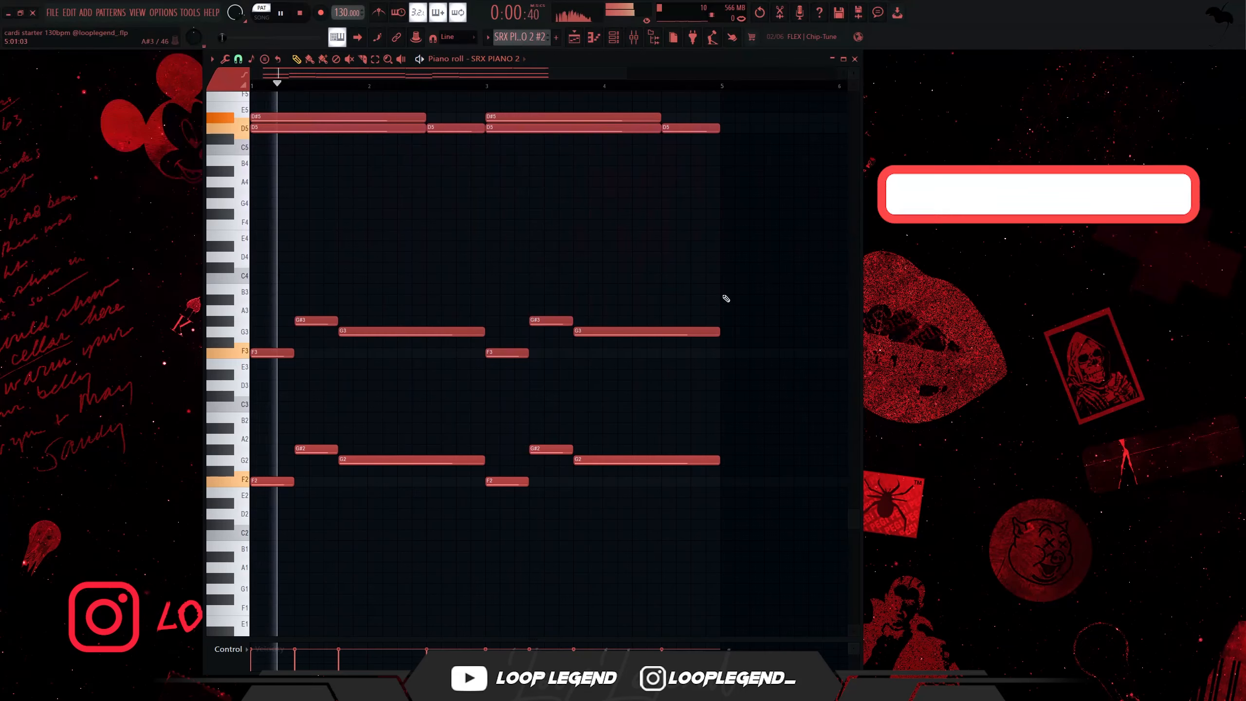
pyautogui.moveTo(780, 252); pyautogui.dragTo(174, 542)
pyautogui.keyDown('ctrl'); pyautogui.click(506, 384); pyautogui.keyUp('ctrl')
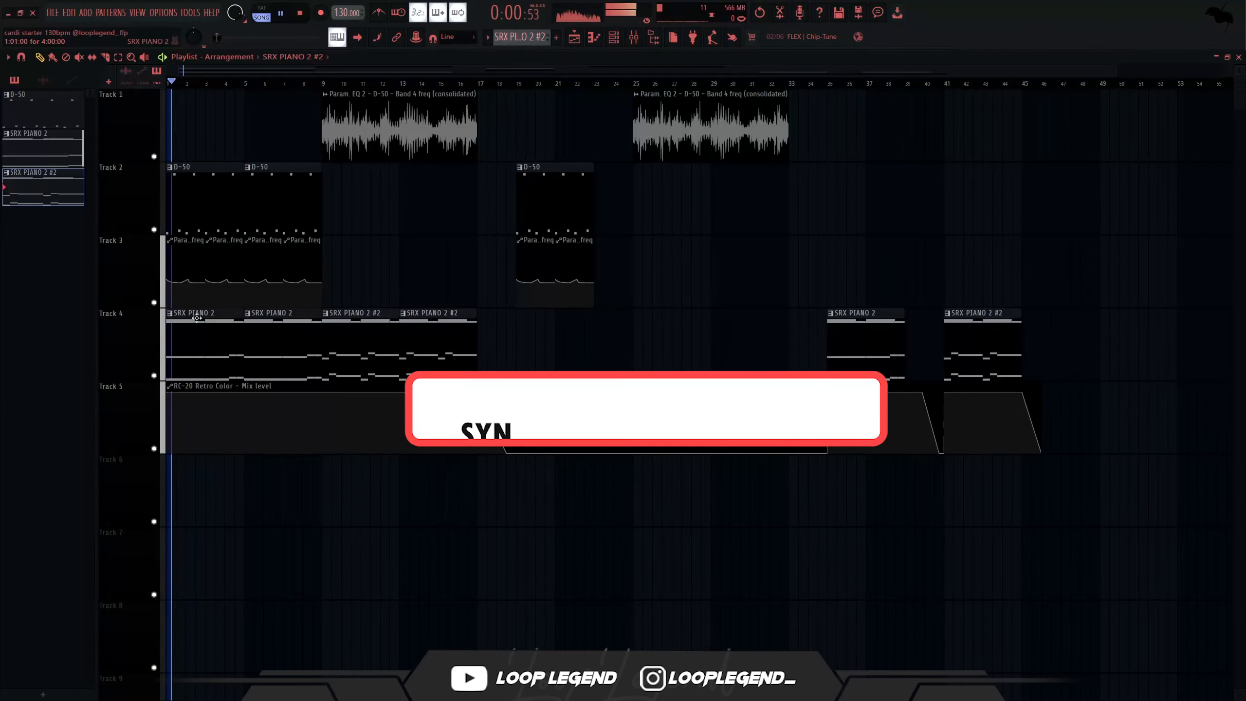
pyautogui.scroll(1, 106, 319)
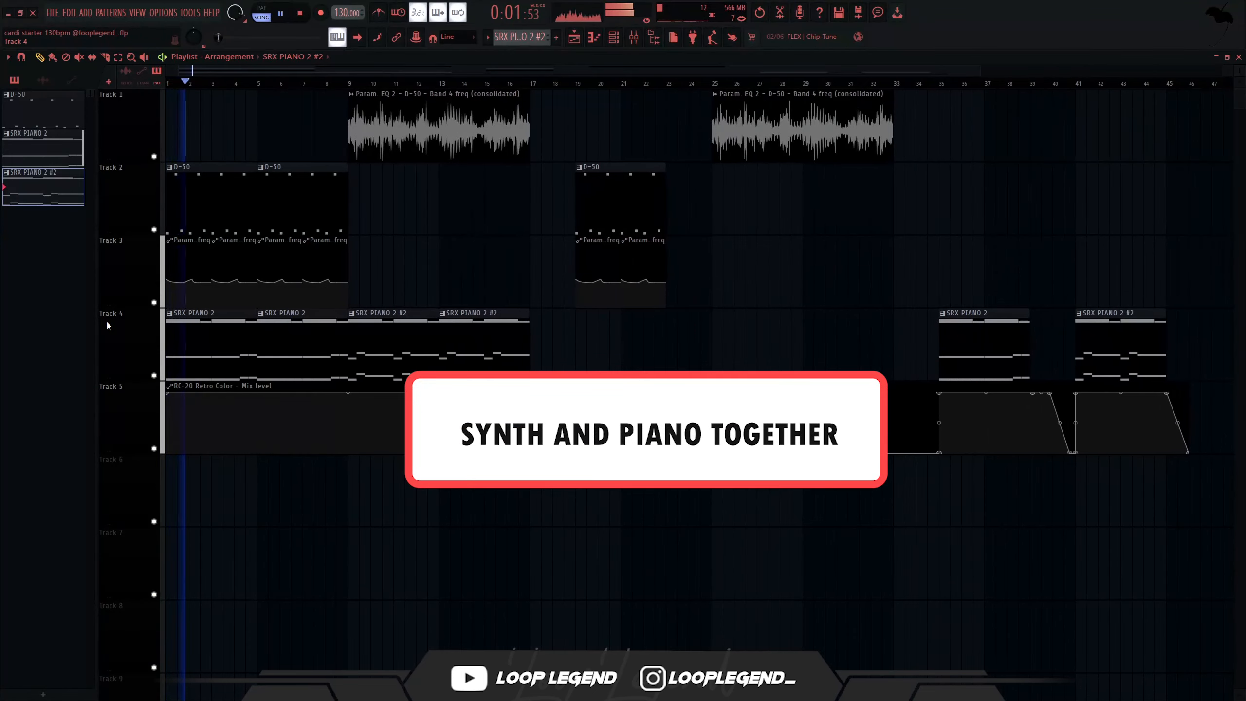
pyautogui.scroll(1, 112, 290)
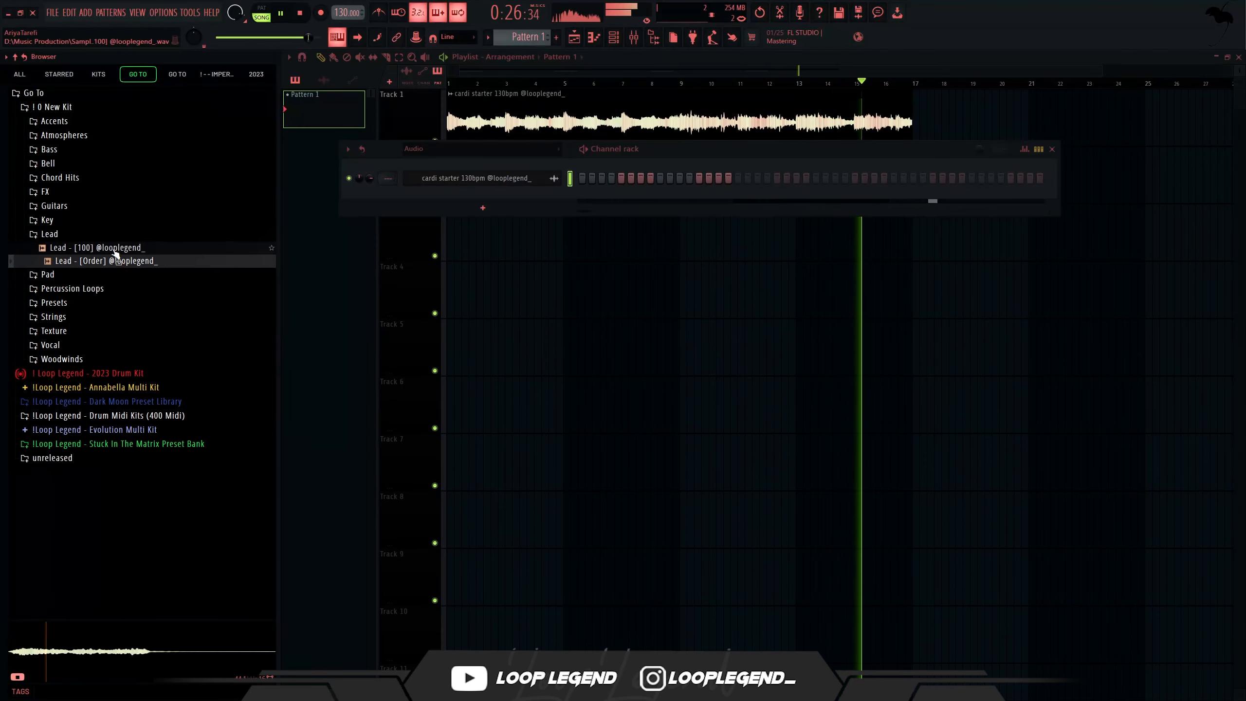
# Step: Load the Lead - [100] sample into a new sampler channel with its volume envelope enabled and hold time at 31%
pyautogui.rightClick(113, 248)
pyautogui.click(147, 268)
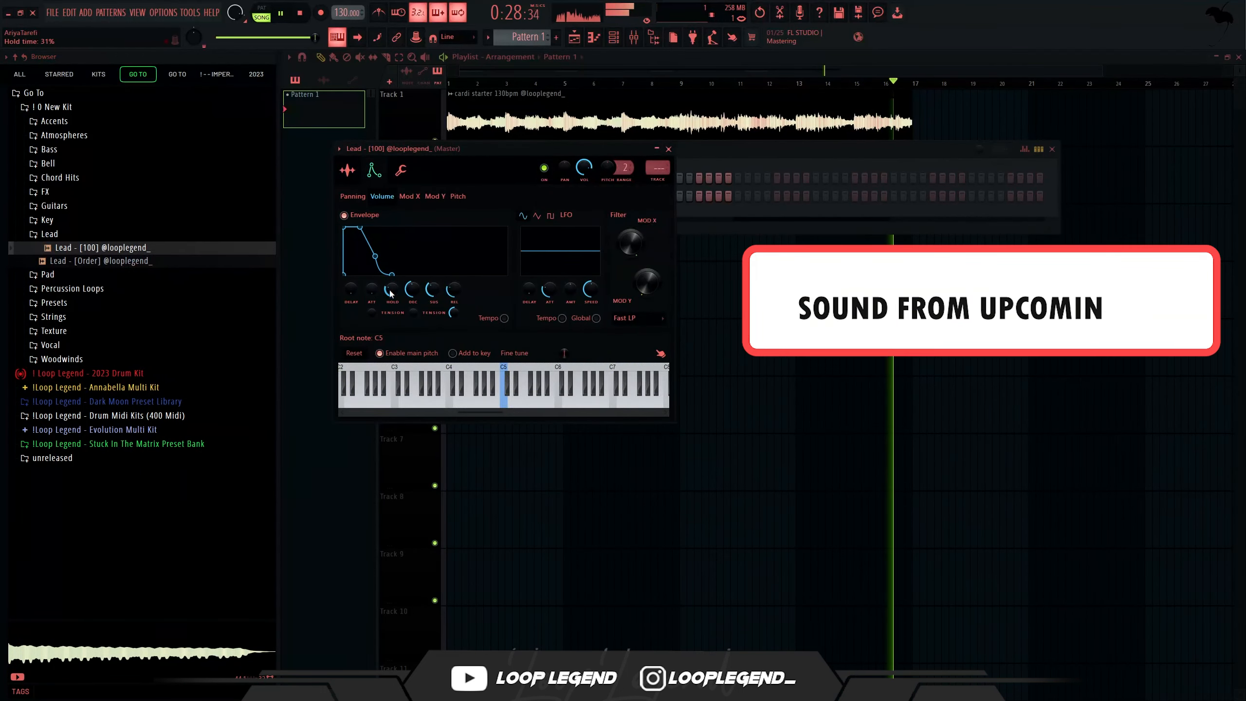
pyautogui.click(347, 170)
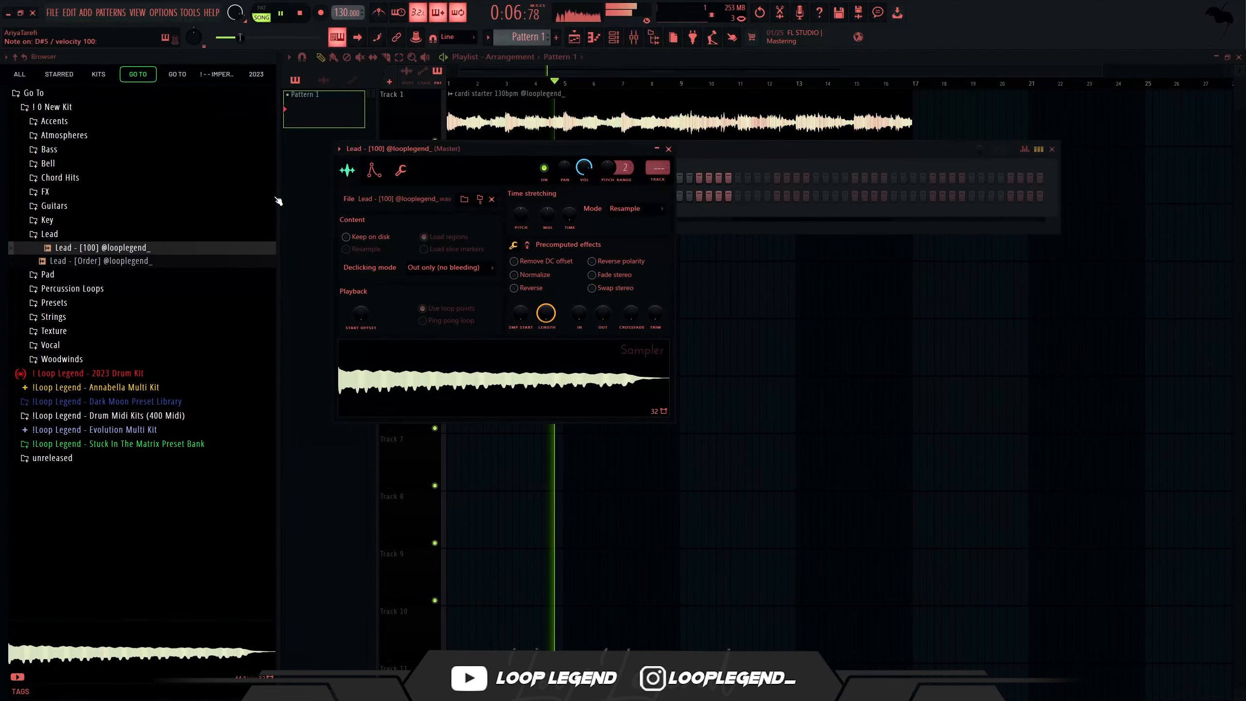
# Step: Transpose the lead's two D5 notes down to A4 and raise the second one to A#4
pyautogui.click(449, 314)
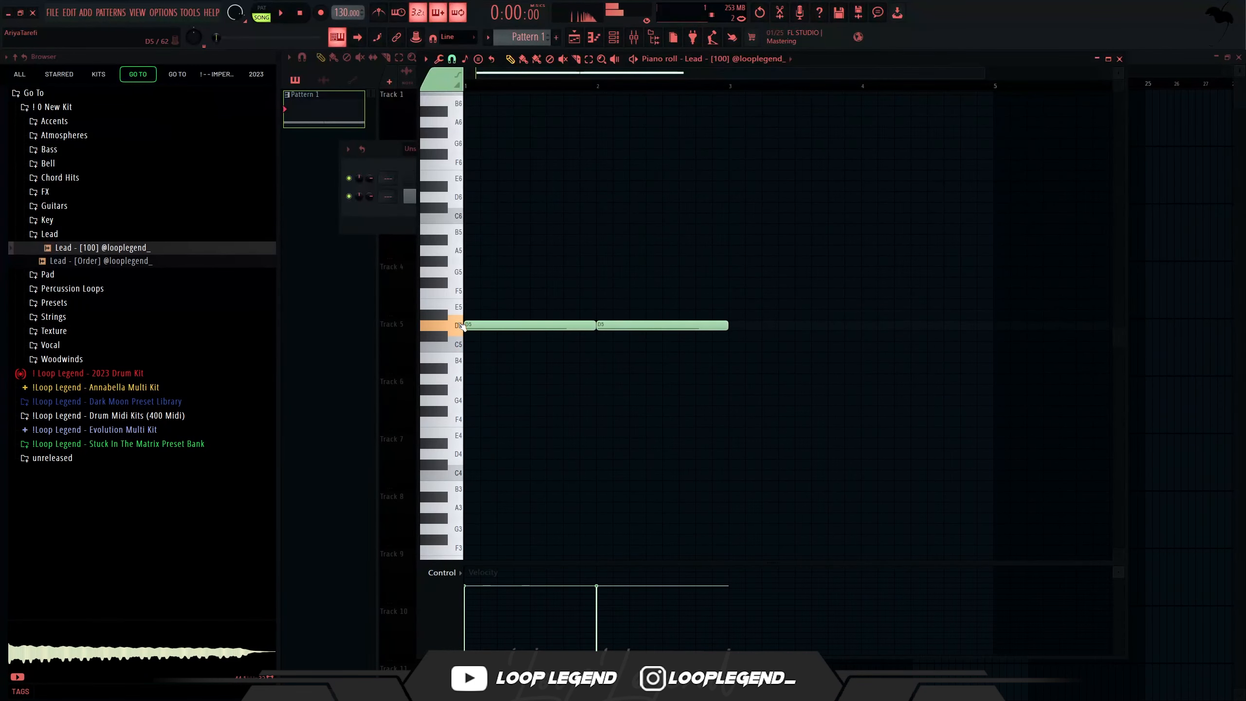
pyautogui.moveTo(758, 214); pyautogui.dragTo(357, 328)
pyautogui.press('Down')
pyautogui.press('Down')
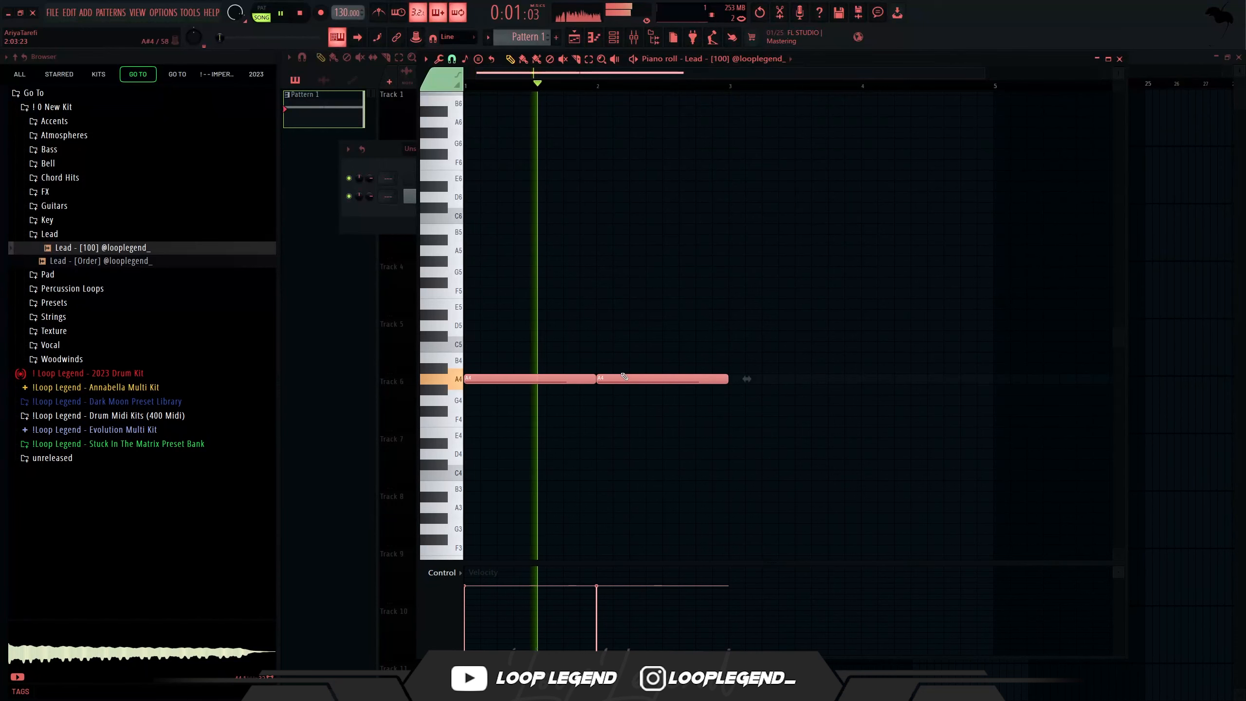
pyautogui.keyDown('ctrl'); pyautogui.click(614, 377); pyautogui.keyUp('ctrl')
pyautogui.hotkey('shift', 'Up')
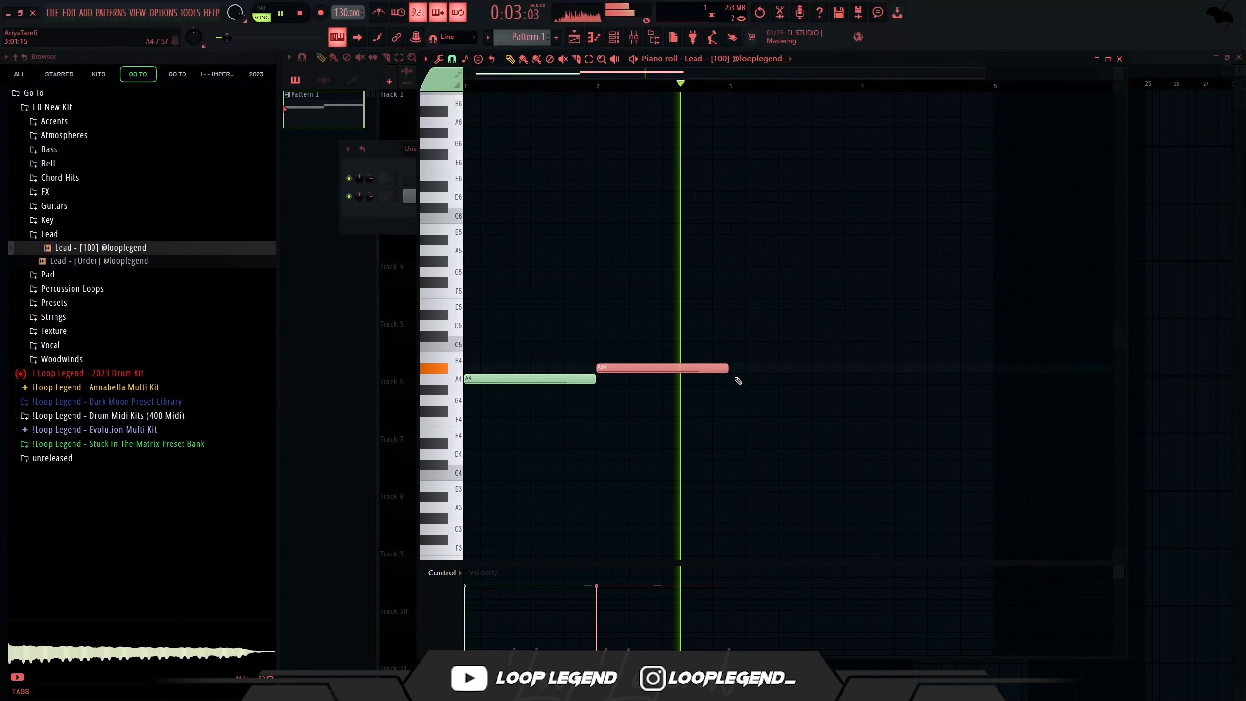
# Step: Repeat the two-note lead phrase in bars 3 and 4 and add a short G4 slide note midway through bar 3
pyautogui.click(736, 389)
pyautogui.moveTo(635, 444); pyautogui.dragTo(704, 462)
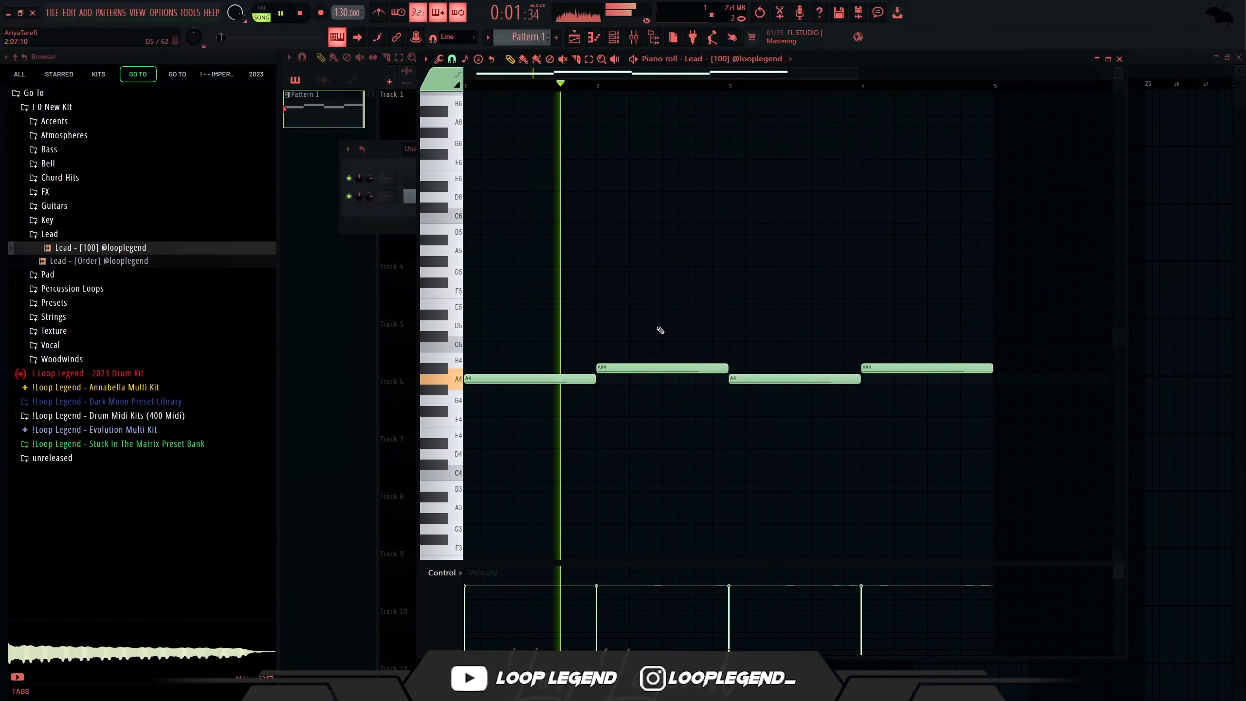
pyautogui.click(815, 400)
pyautogui.moveTo(858, 401); pyautogui.dragTo(809, 401)
pyautogui.click(797, 589)
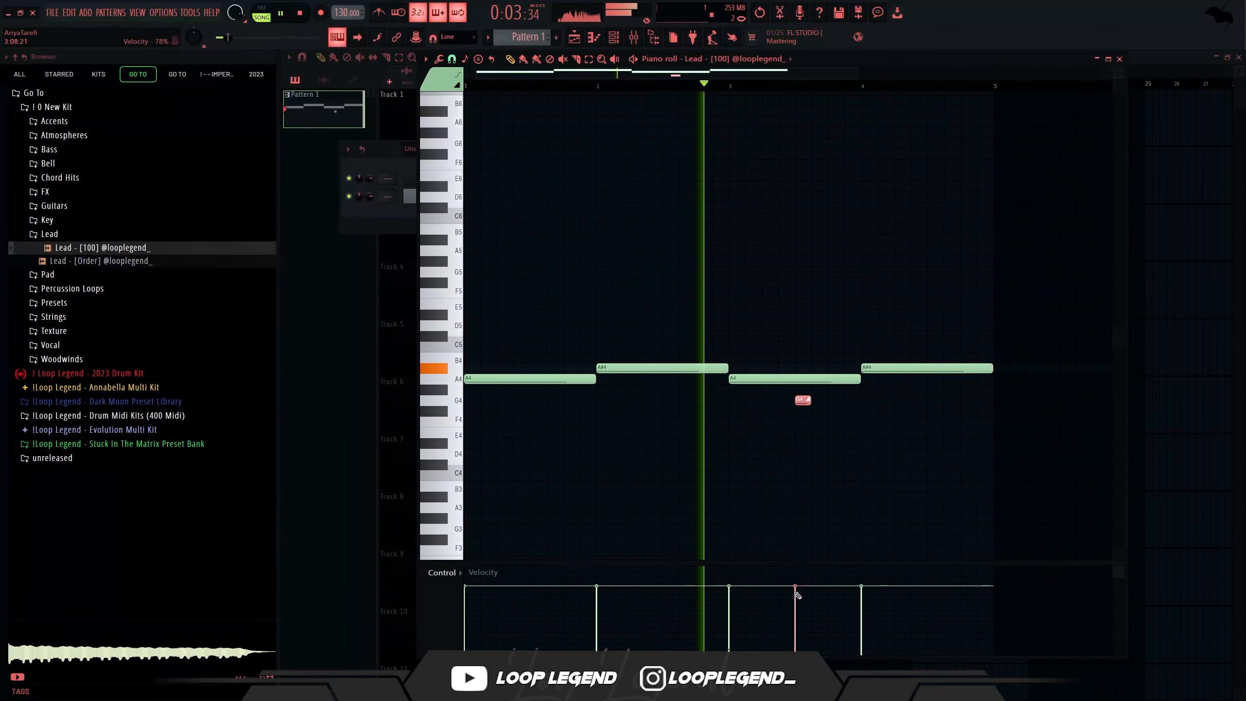
# Step: Try removing the G4 slide note, restore it, and replay the lead from bar 3
pyautogui.click(804, 393)
pyautogui.rightClick(804, 393)
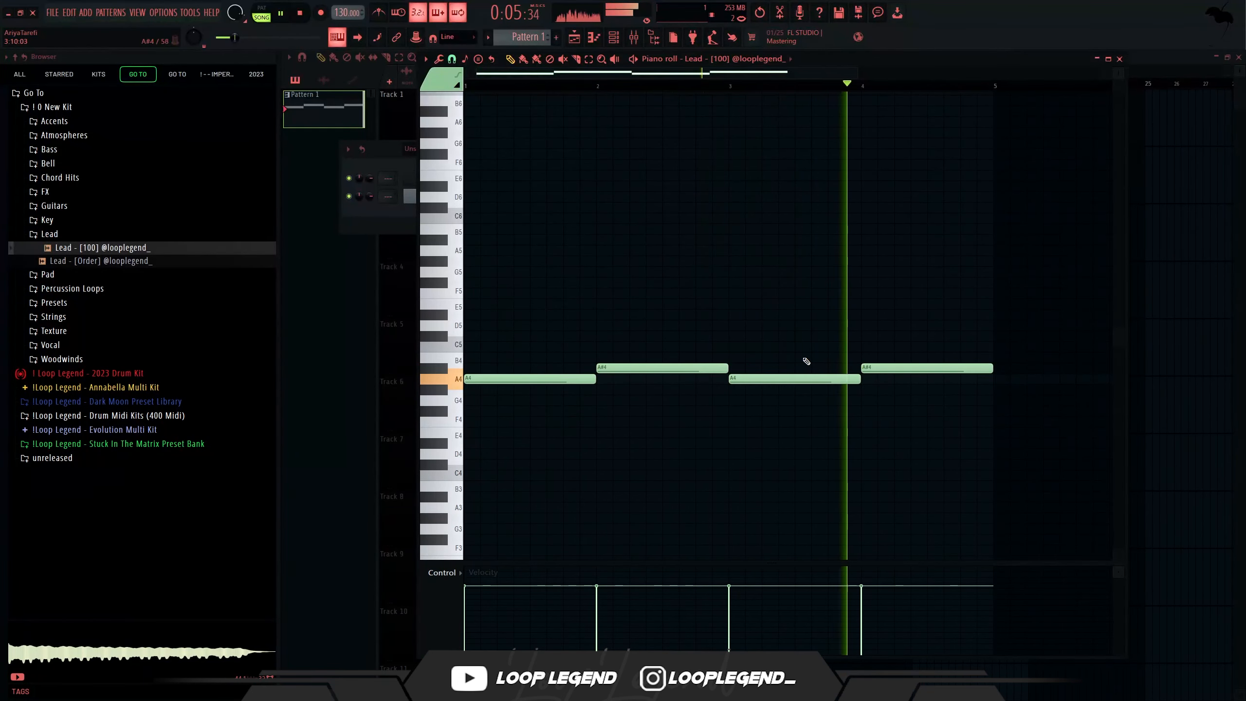
pyautogui.hotkey('ctrl', 'z')
pyautogui.press('space')
pyautogui.click(731, 91)
pyautogui.press('space')
pyautogui.rightClick(805, 390)
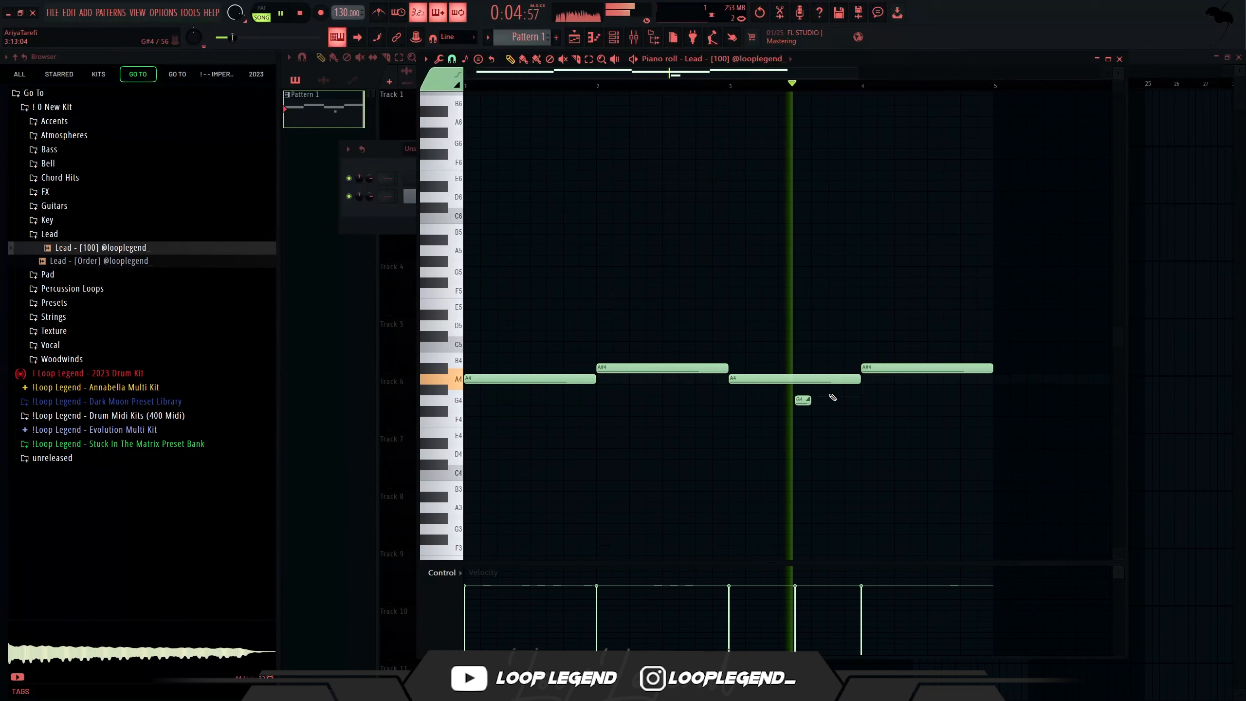
# Step: Move the G4 slide note to the last quarter of bar 3 and add a C5 slide note in bar 4
pyautogui.moveTo(801, 402); pyautogui.dragTo(923, 342)
pyautogui.press('space')
pyautogui.click(923, 388)
pyautogui.press('space')
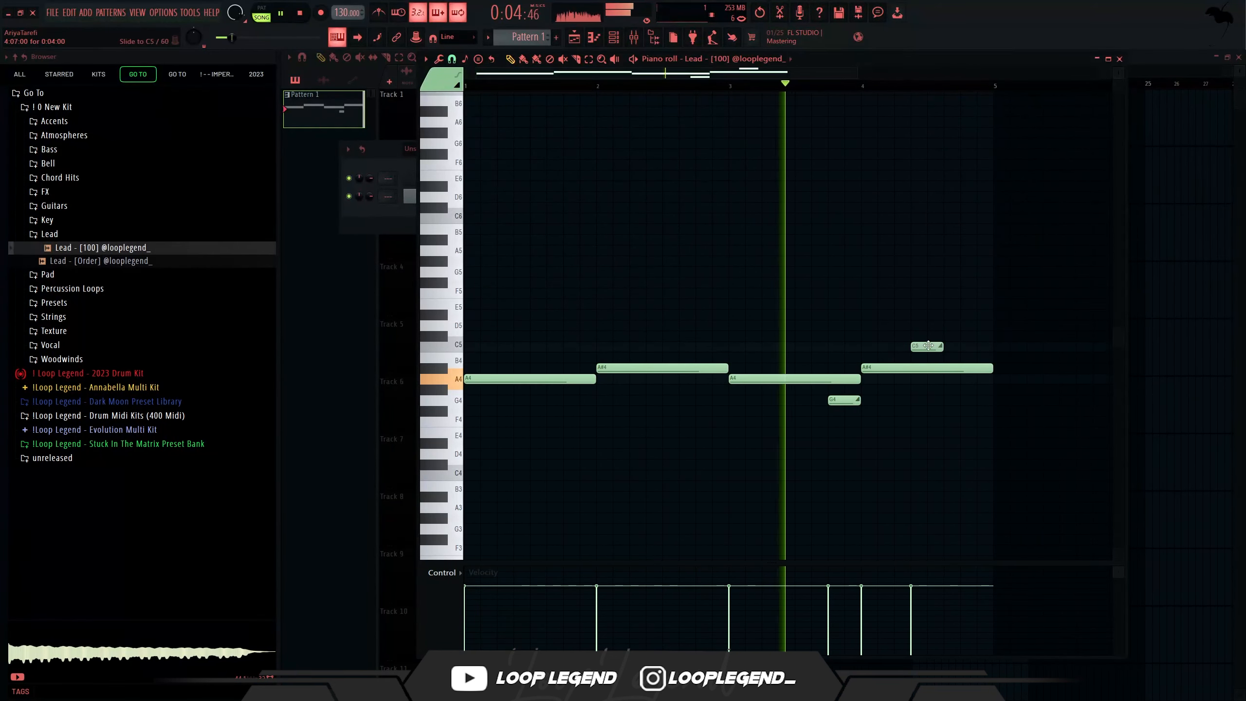
# Step: Add a D5 slide note in the second half of bar 4 and transpose the whole lead melody up one octave
pyautogui.click(931, 325)
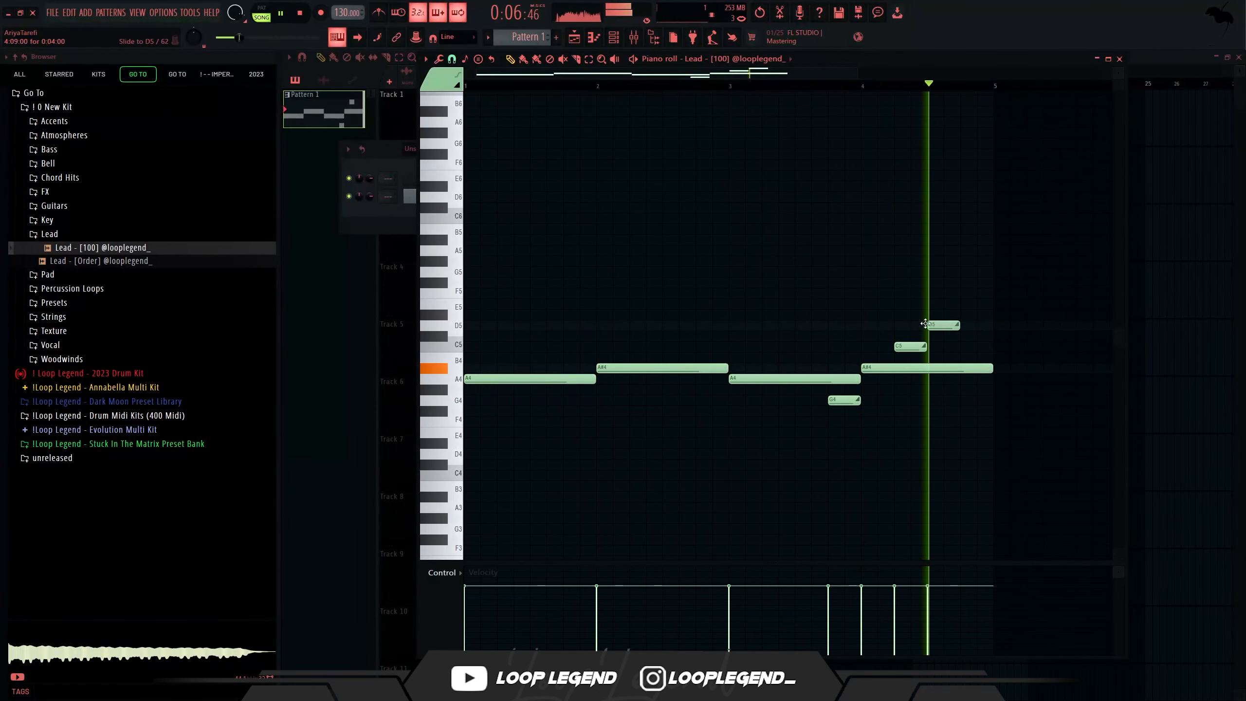
pyautogui.keyDown('ctrl'); pyautogui.scroll(-5, 814, 294); pyautogui.keyUp('ctrl')
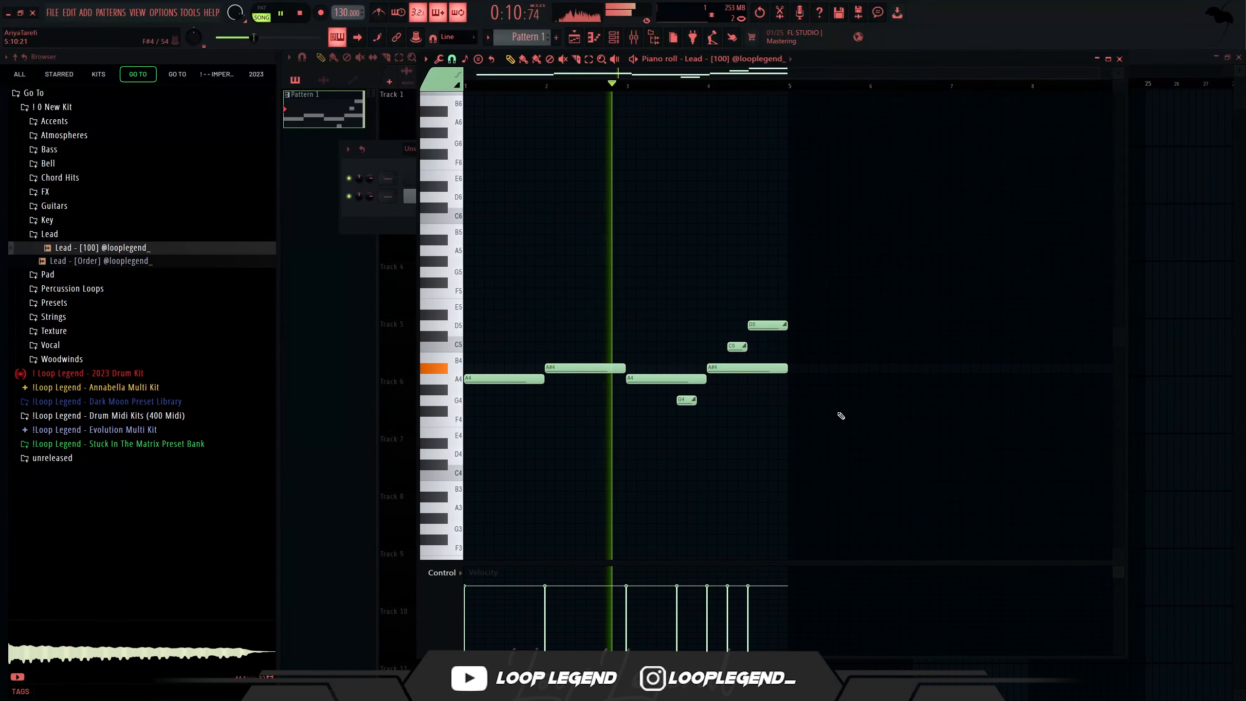
pyautogui.hotkey('ctrl', 'Up')
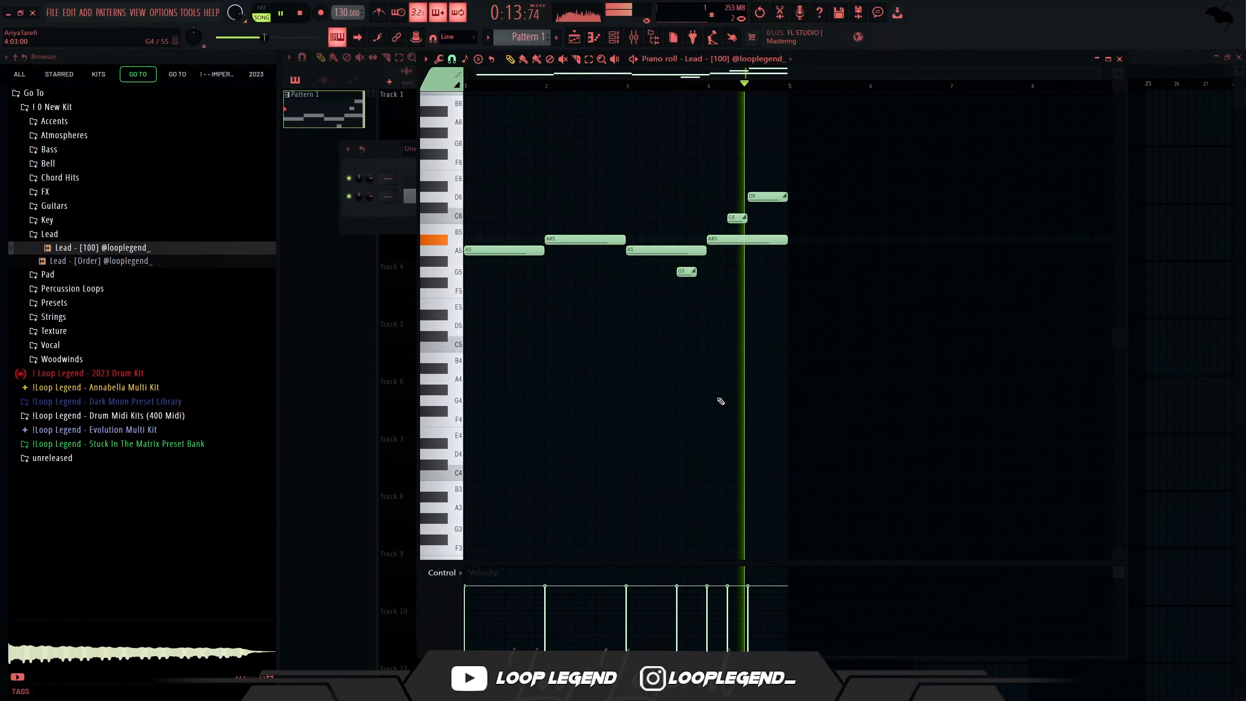
# Step: Add the Pre TridA and Crystalline effects to the lead's mixer track, setting Crystalline's dry/wet mix to 33%
pyautogui.press('F6')
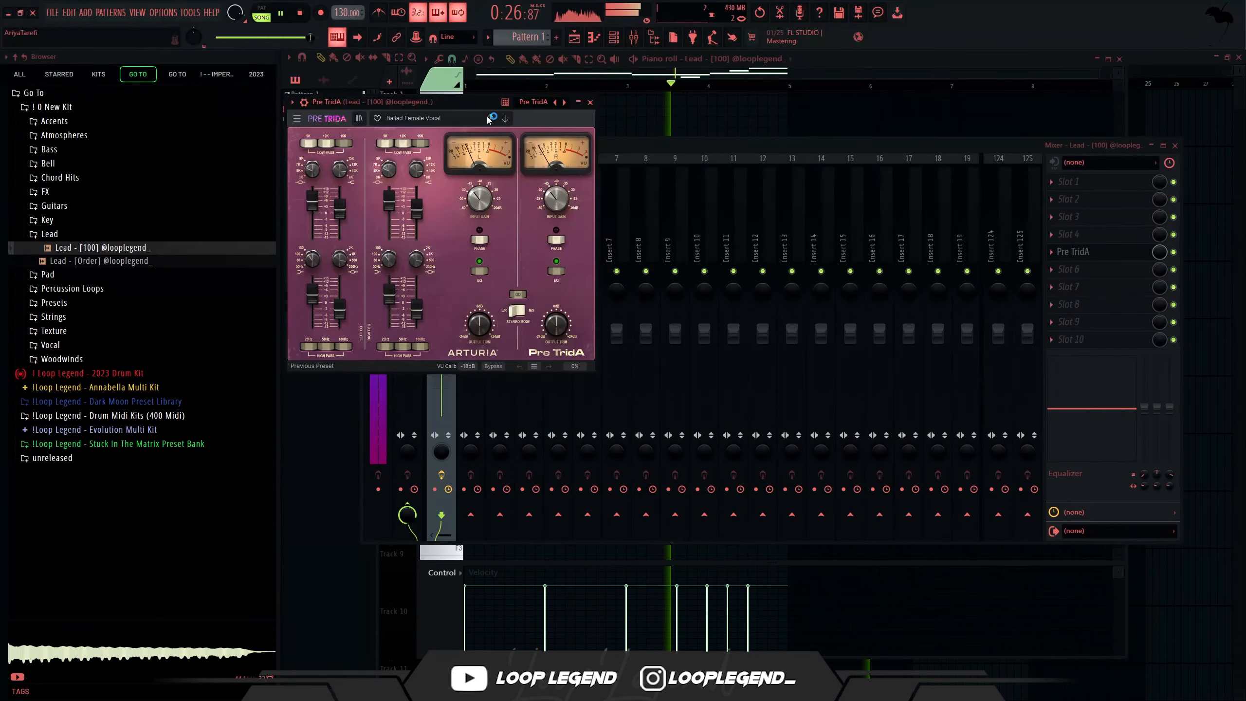
pyautogui.click(1050, 255)
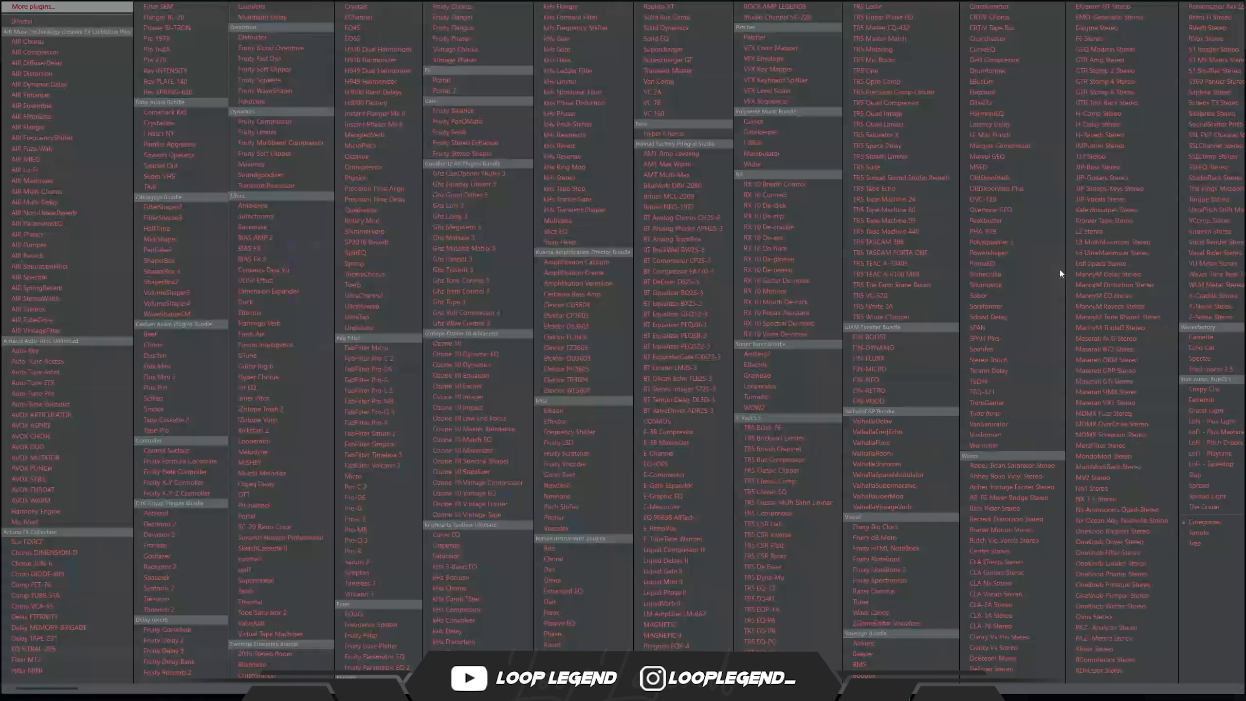
pyautogui.click(1059, 270)
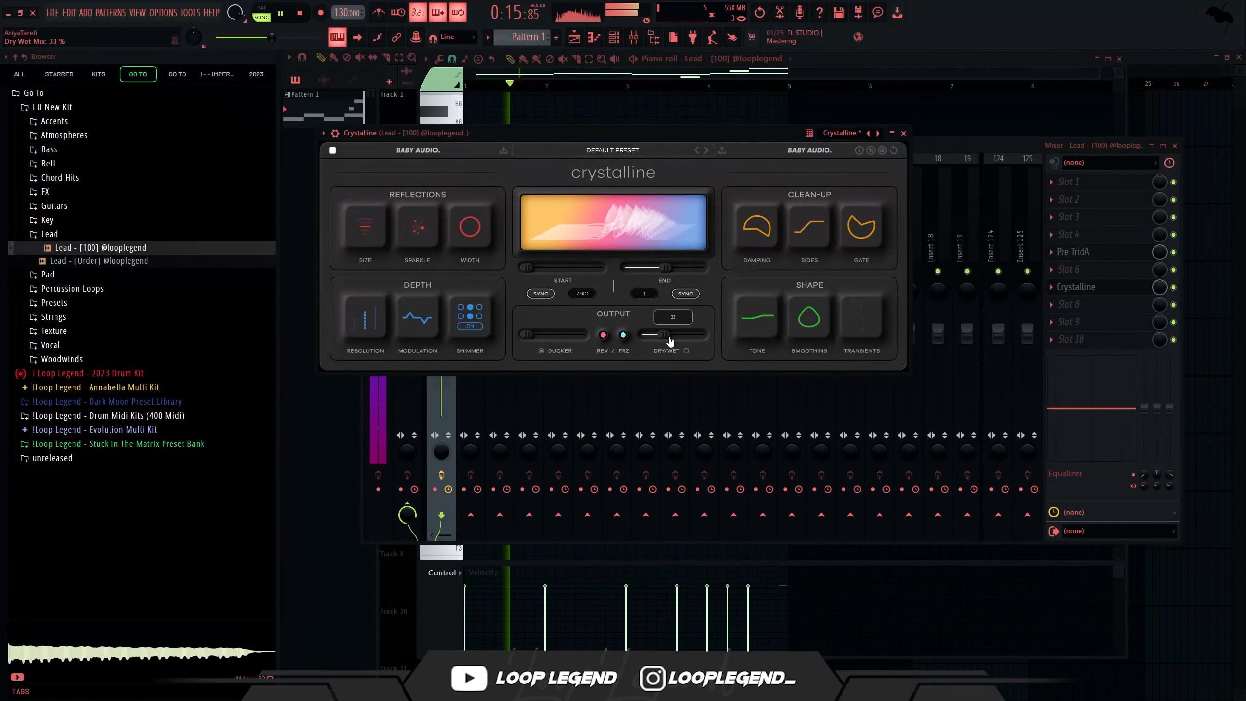
pyautogui.press('Escape')
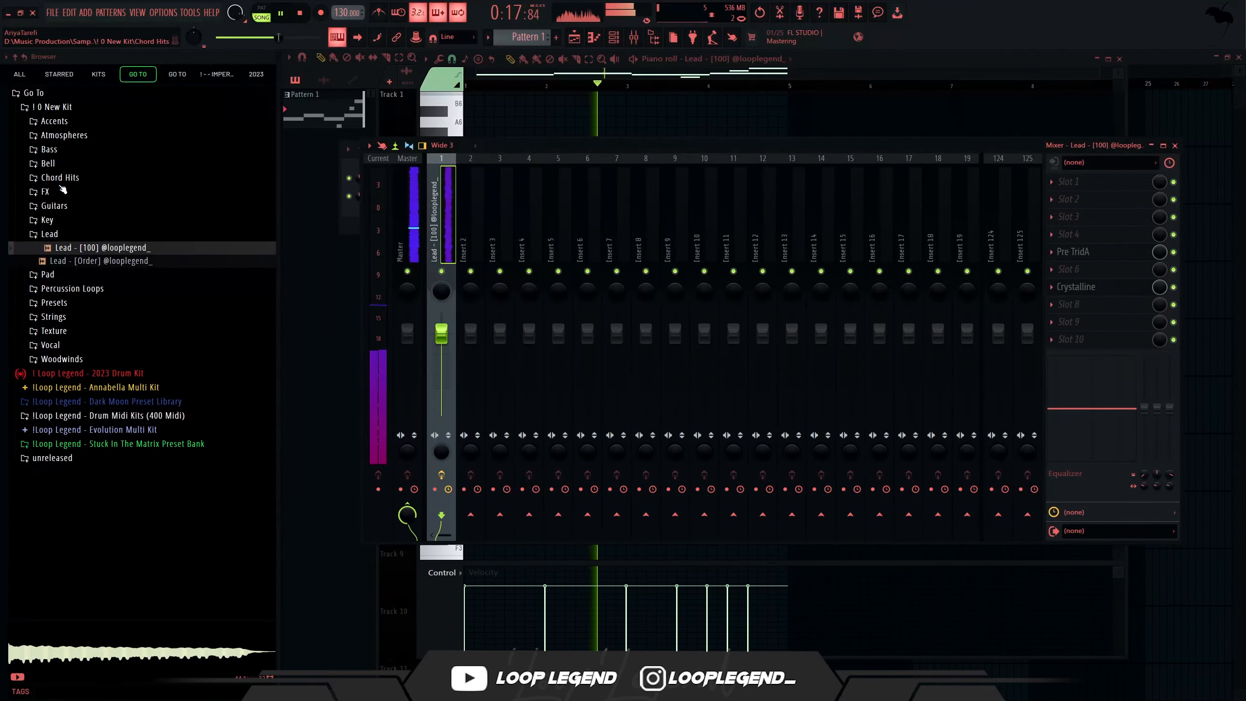
# Step: Add the Guitar - [Gargantua] sample from the Guitars folder as a new channel below the lead
pyautogui.press('F6')
pyautogui.click(61, 207)
pyautogui.press('space')
pyautogui.moveTo(106, 221); pyautogui.dragTo(309, 213)
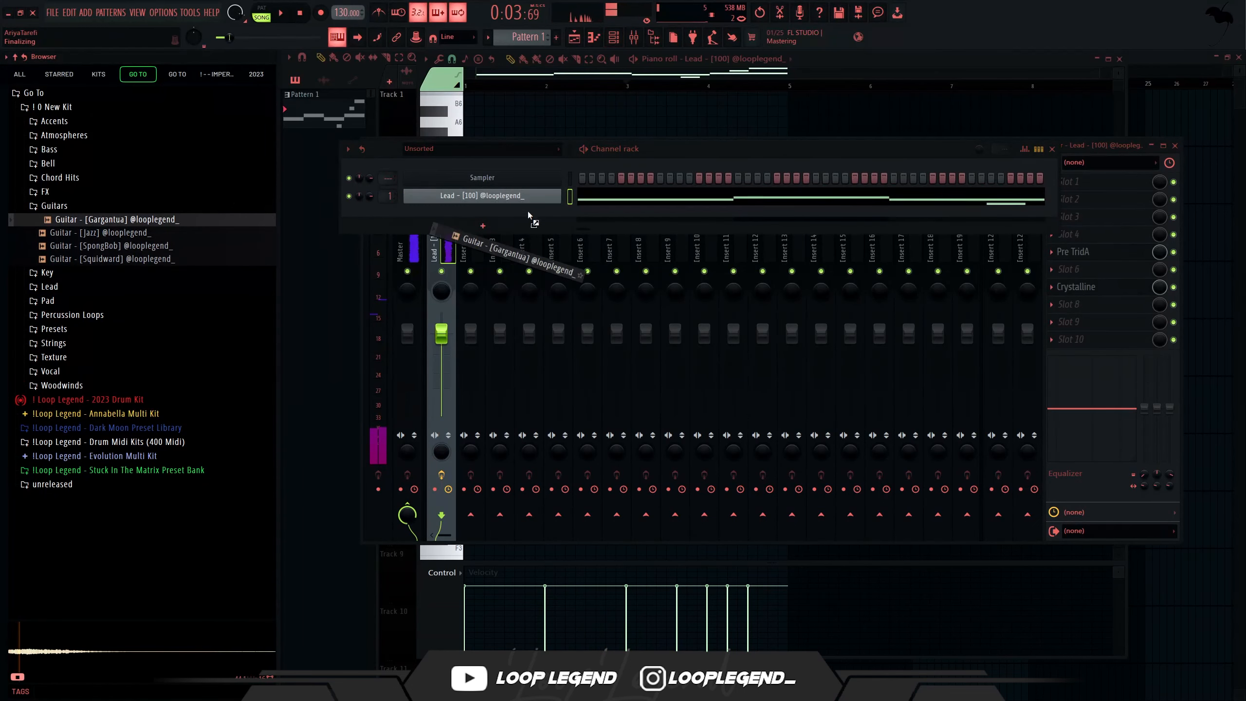
pyautogui.moveTo(528, 211); pyautogui.dragTo(524, 215)
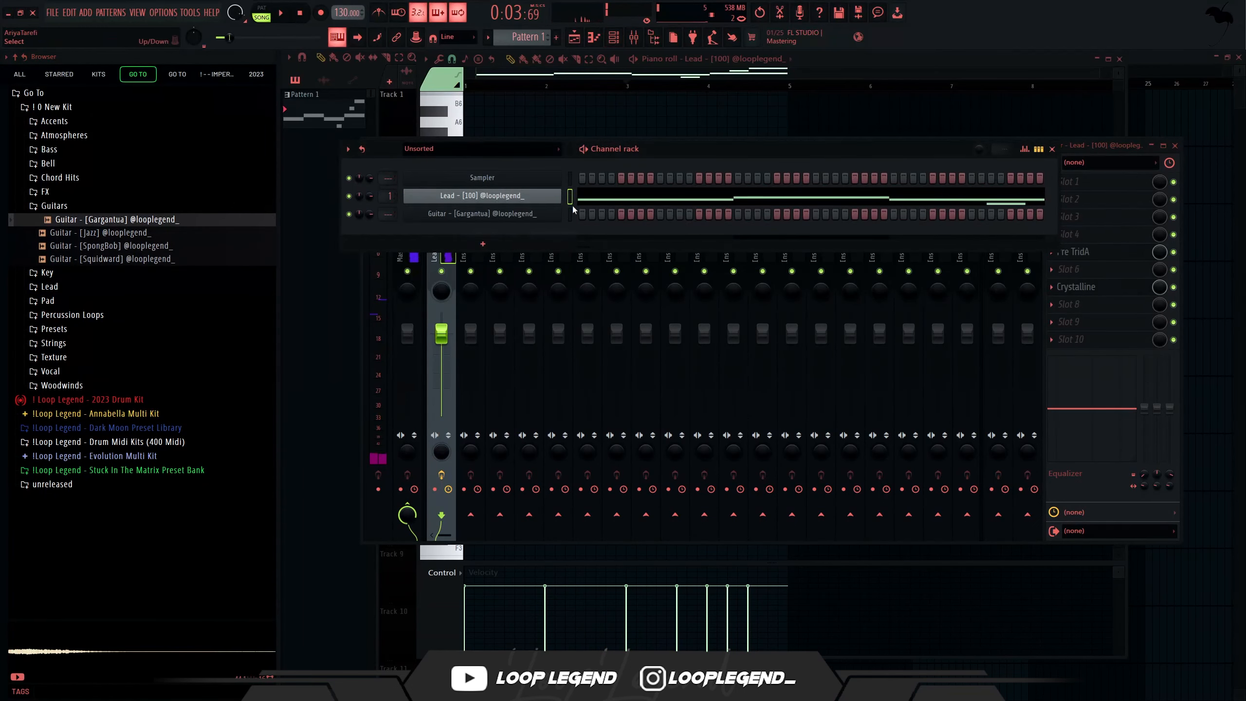
# Step: Set the Gargantua guitar's volume envelope hold to 100% and normalize its sample
pyautogui.click(448, 219)
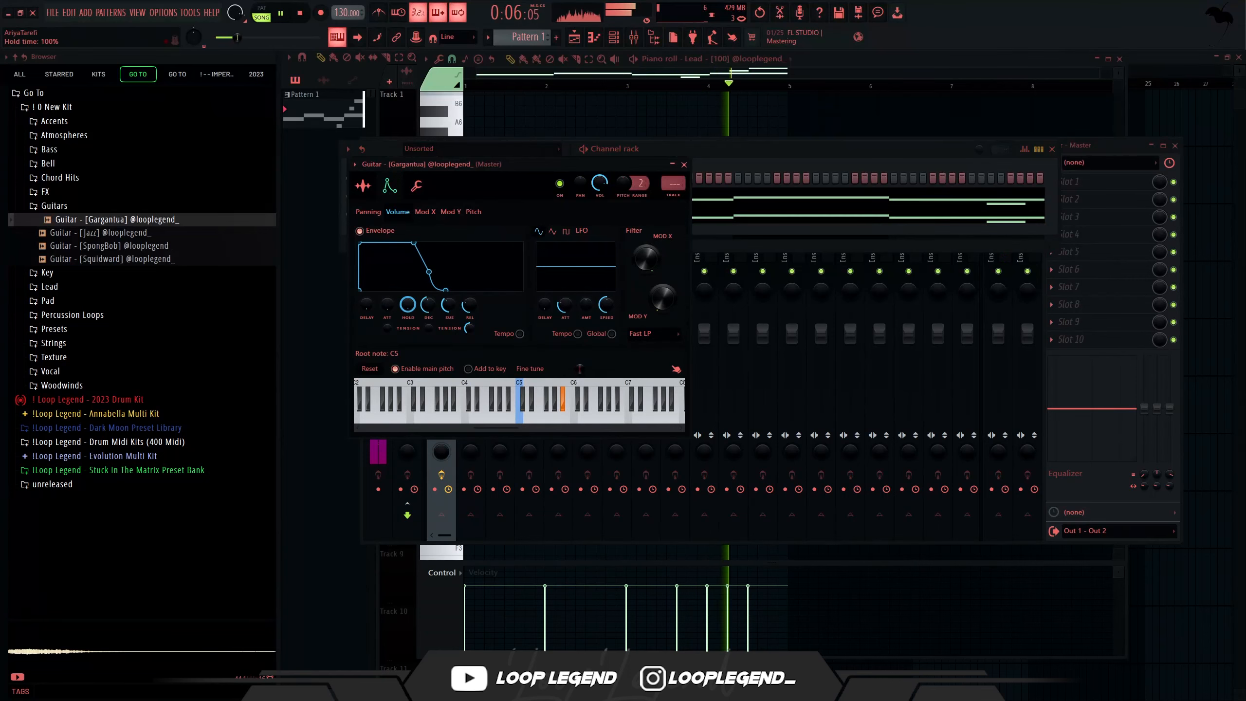
pyautogui.press('Escape')
pyautogui.click(435, 216)
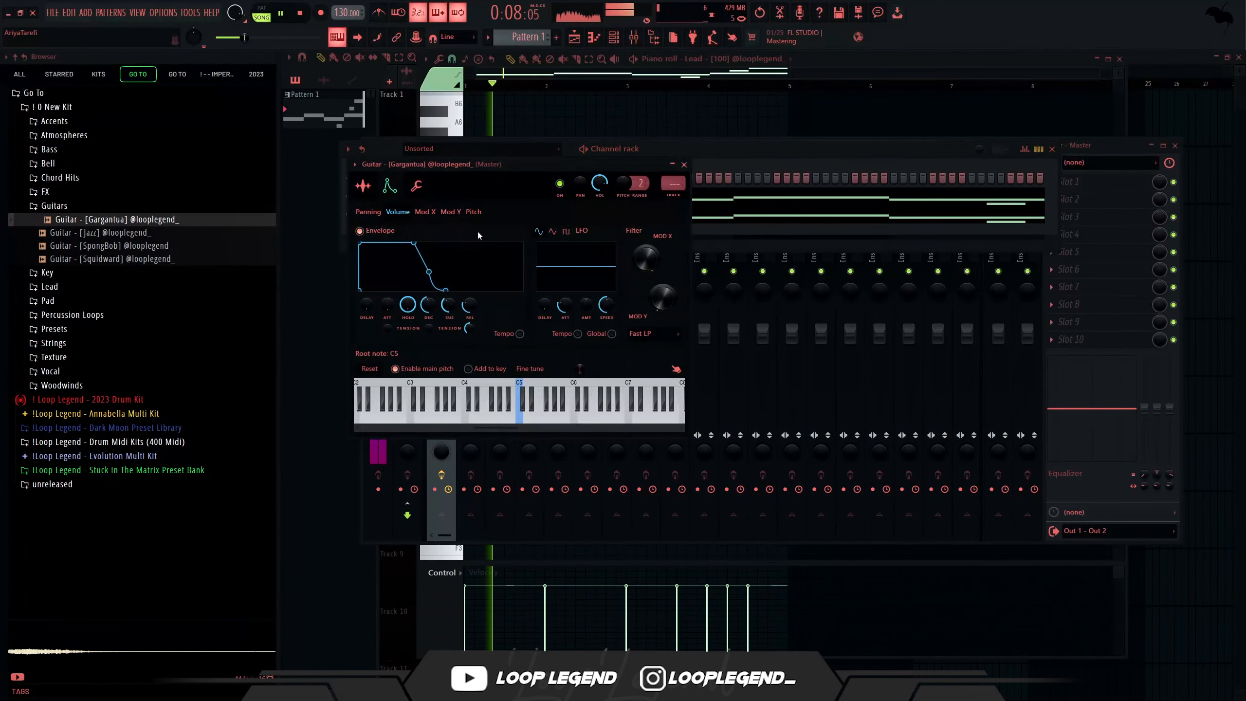
pyautogui.click(363, 185)
pyautogui.click(545, 290)
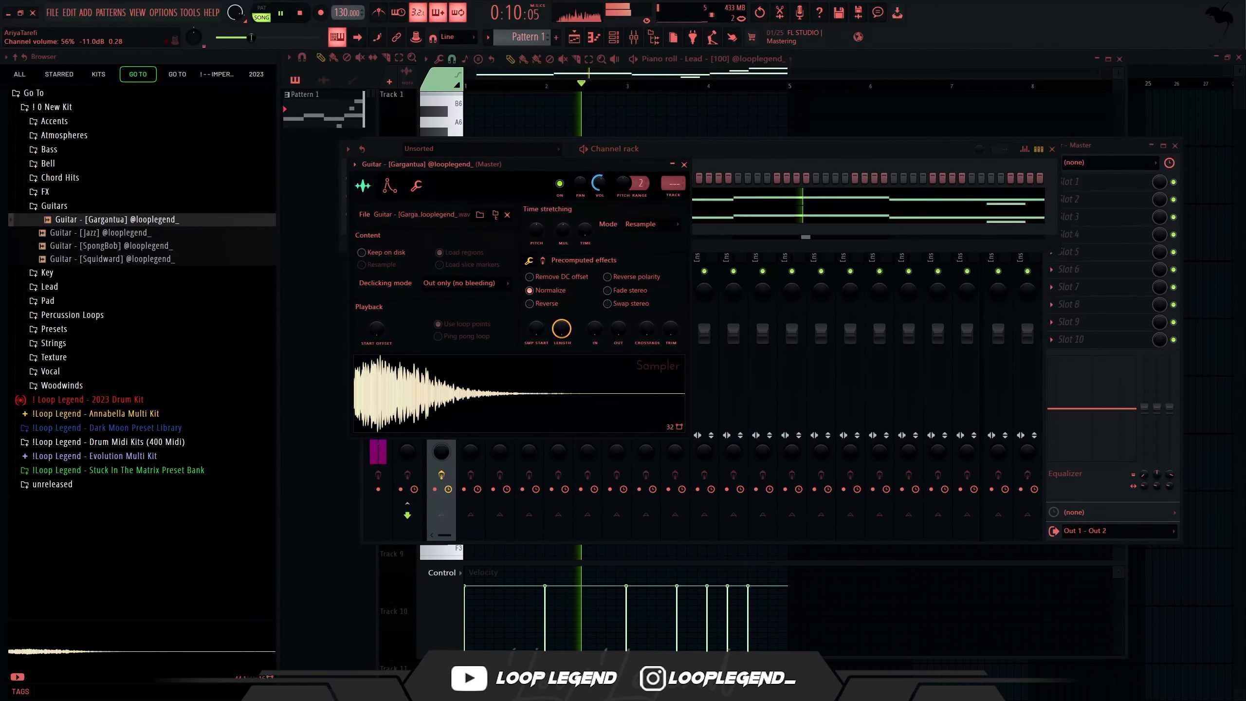
# Step: Transpose the guitar's notes down one octave and set its channel volume to 72%
pyautogui.press('F7')
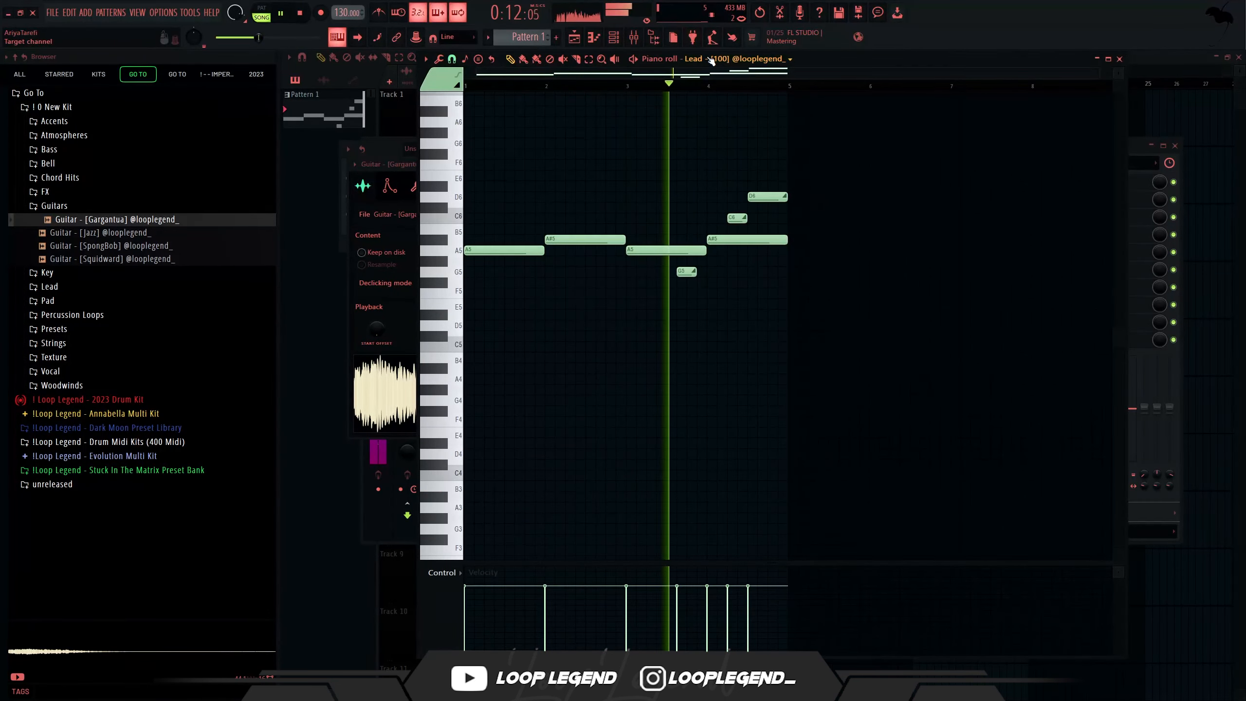
pyautogui.hotkey('ctrl', 'Down')
pyautogui.press('F7')
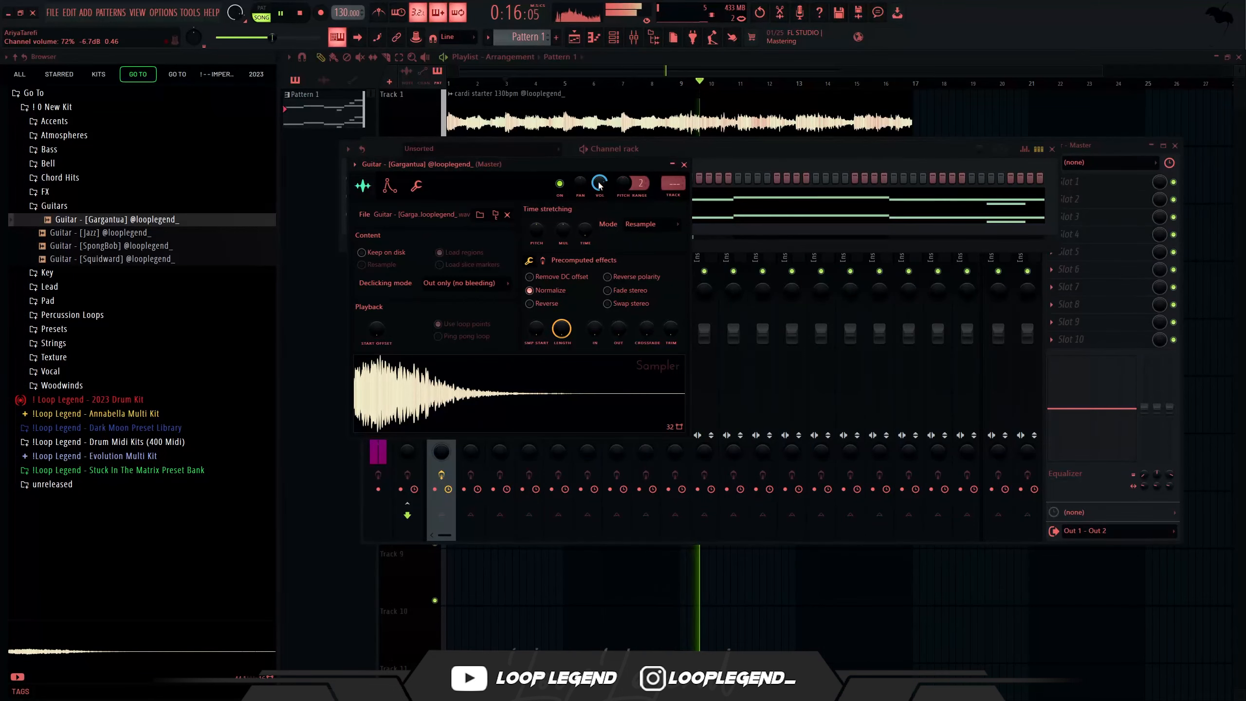
pyautogui.press('Escape')
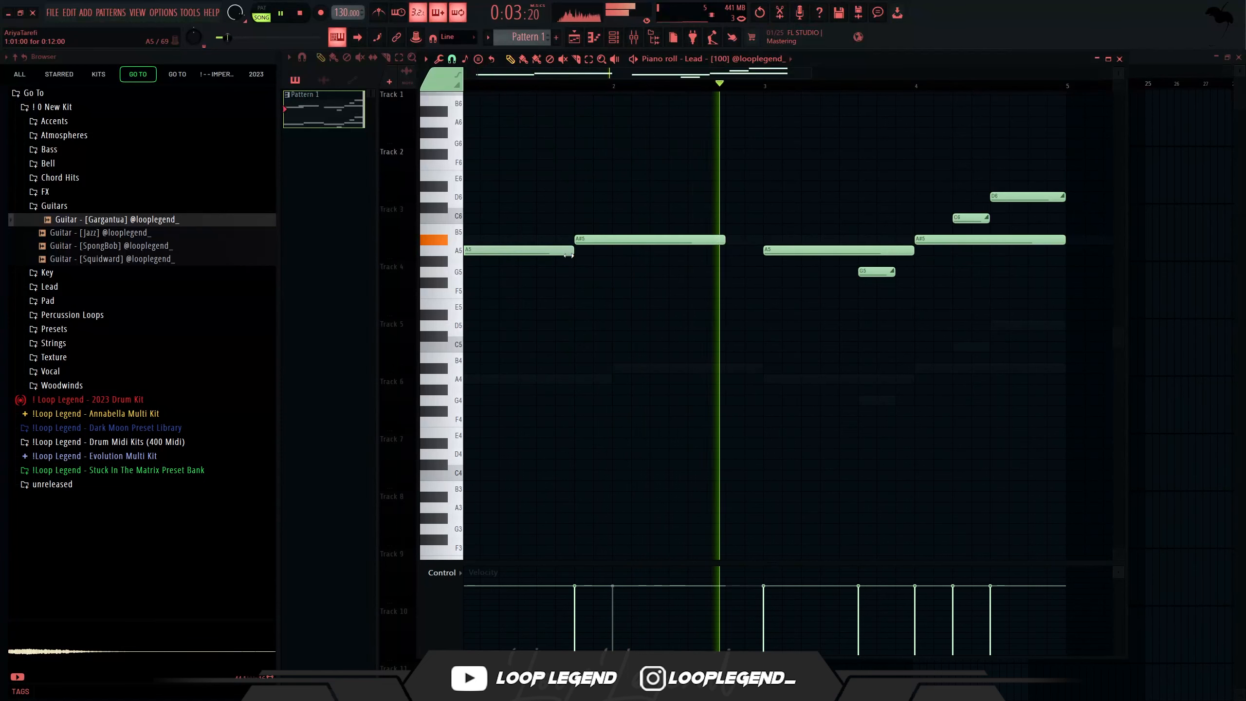
# Step: Match the guitar's note timing to the lead's earlier second note and transpose the guitar's notes up one octave
pyautogui.scroll(-2, 677, 246)
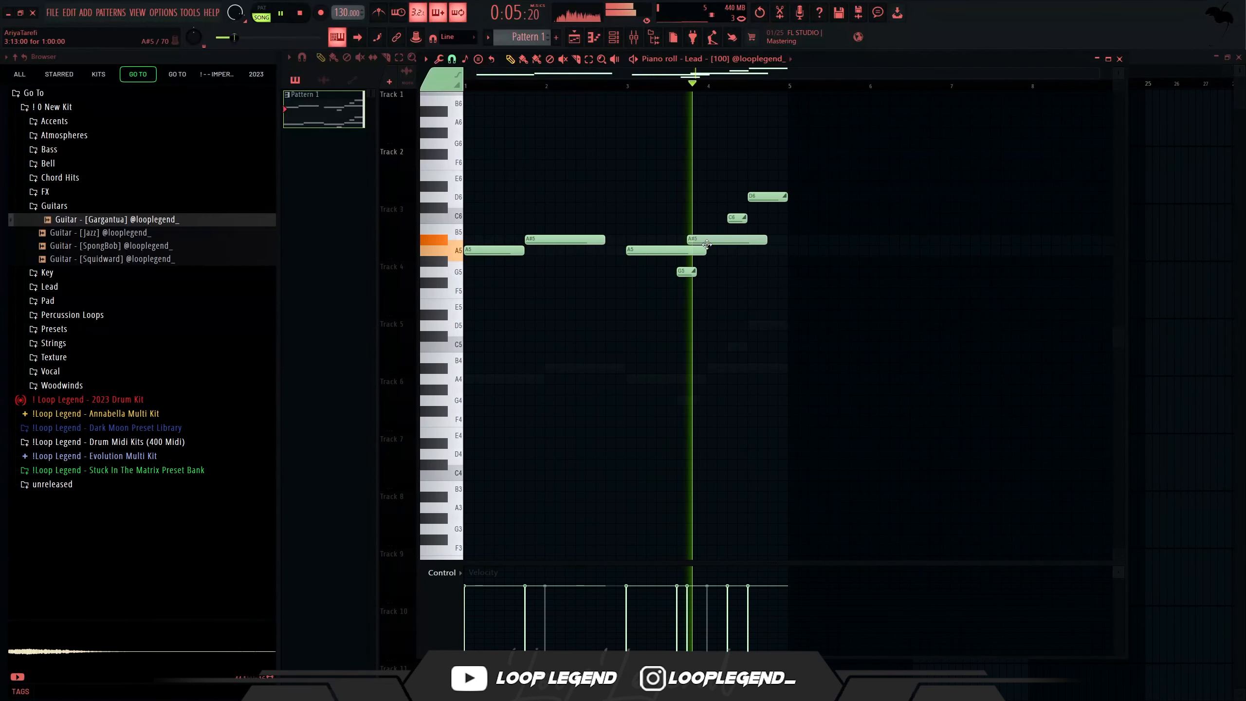
pyautogui.moveTo(739, 373); pyautogui.dragTo(840, 339)
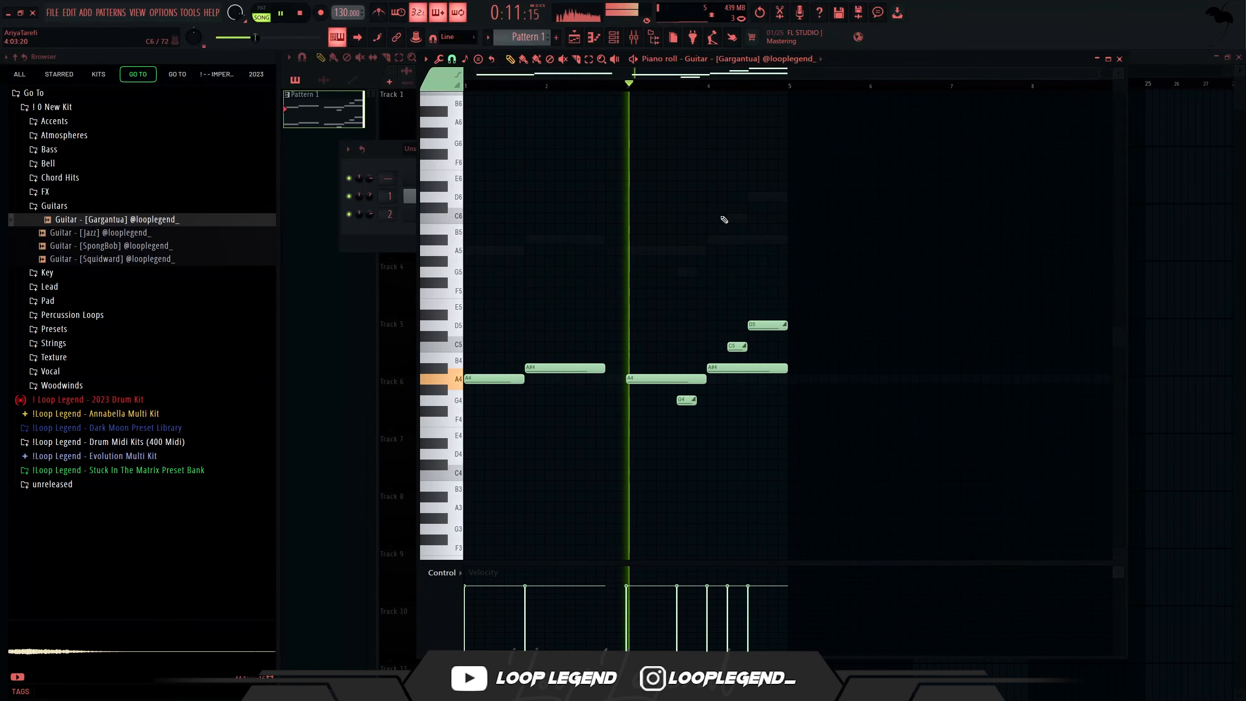
pyautogui.hotkey('ctrl', 'Up')
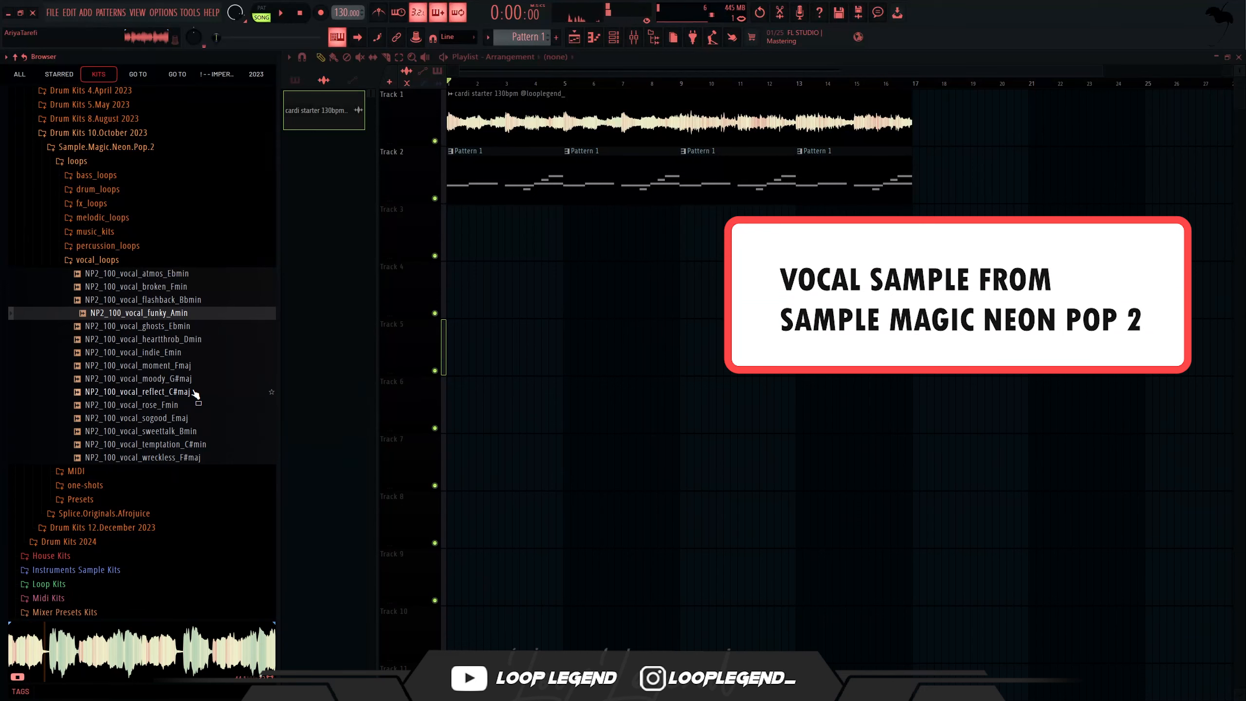
# Step: Audition the vocal_loops samples, add NP2_100_vocal_flashback_Bbmin to Track 5 in Stretch mode, and open its channel settings
pyautogui.press('Up')
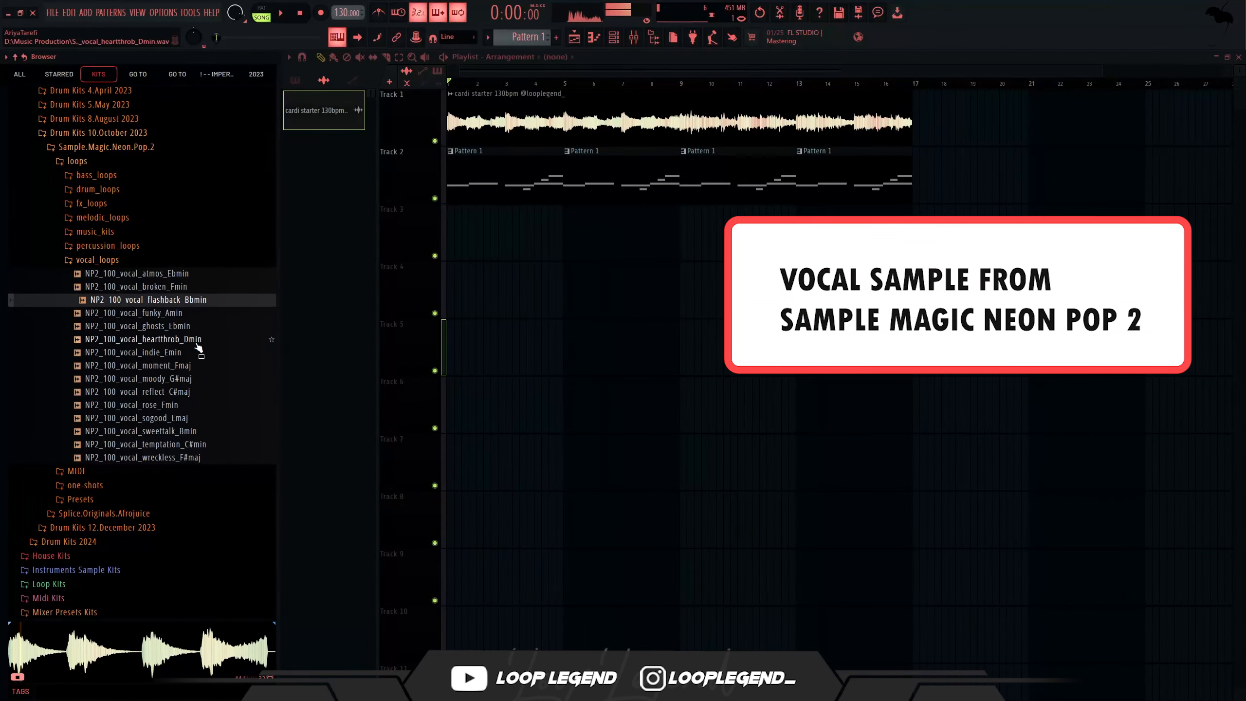
pyautogui.press('Up')
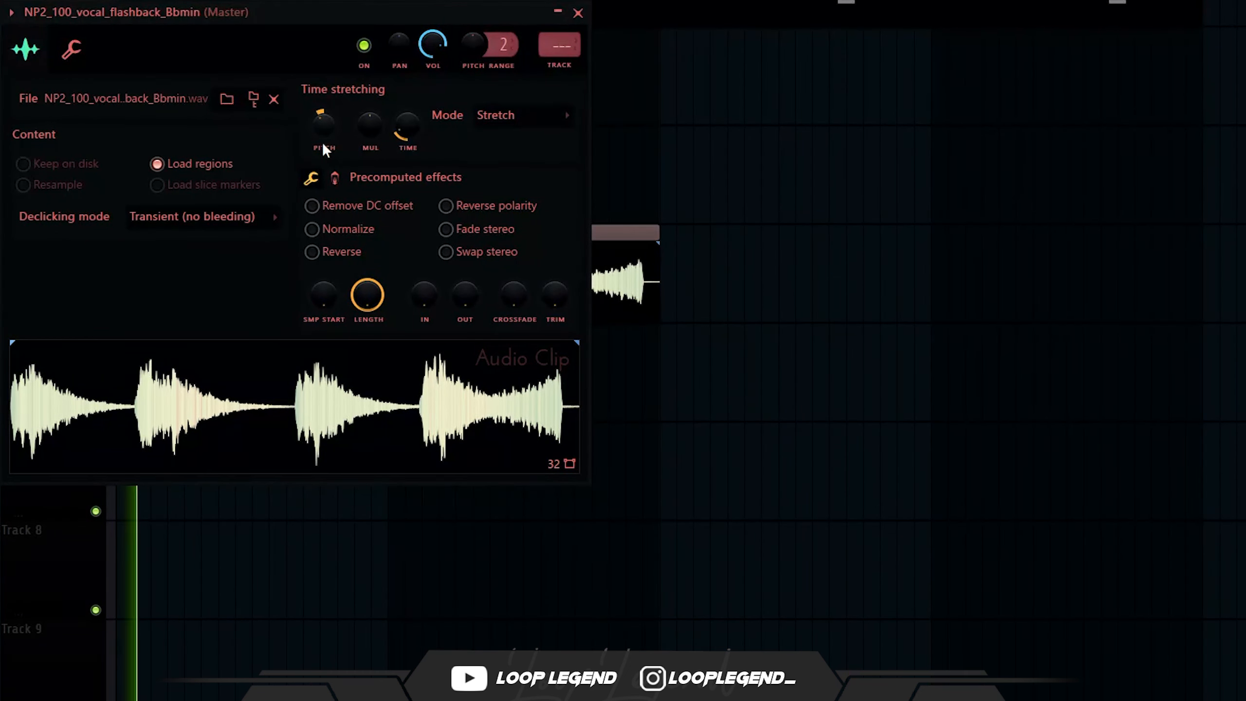
pyautogui.moveTo(434, 14); pyautogui.dragTo(757, 128)
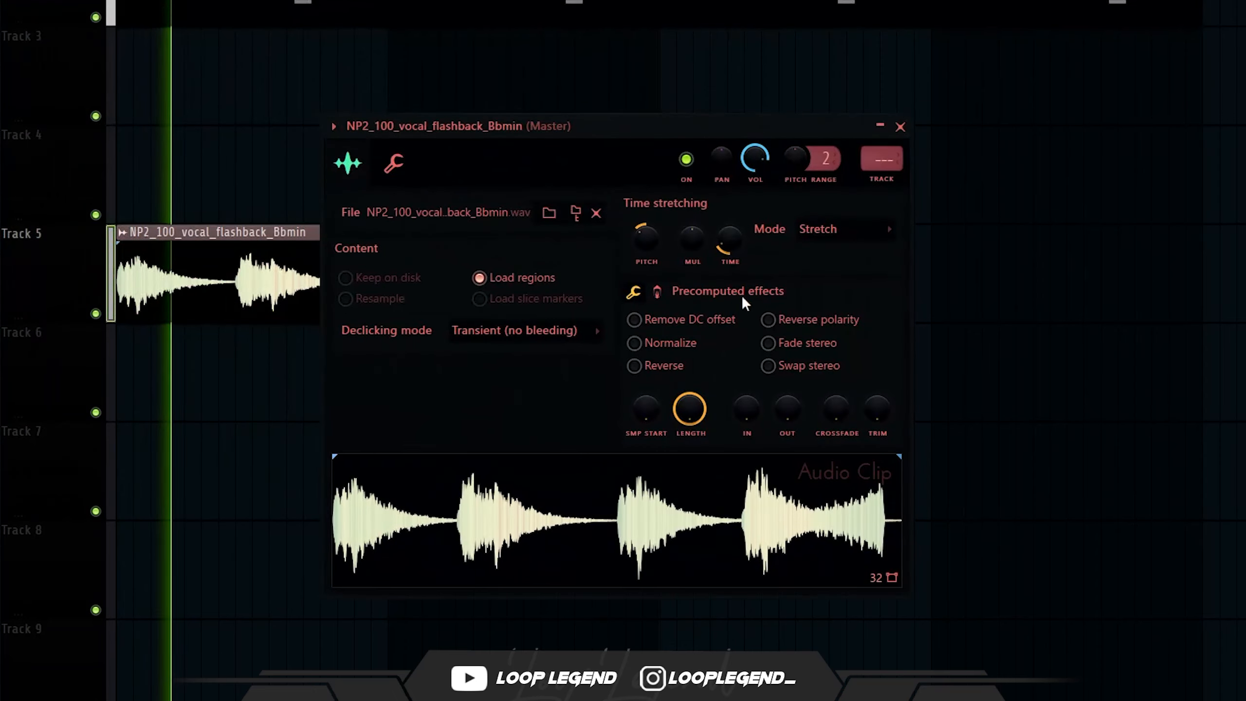
# Step: Reverse the vocal flashback sample and shift its F4 and slightly flat G4 notes around bars 2 and 3 onto G4 in Melodyne
pyautogui.click(652, 371)
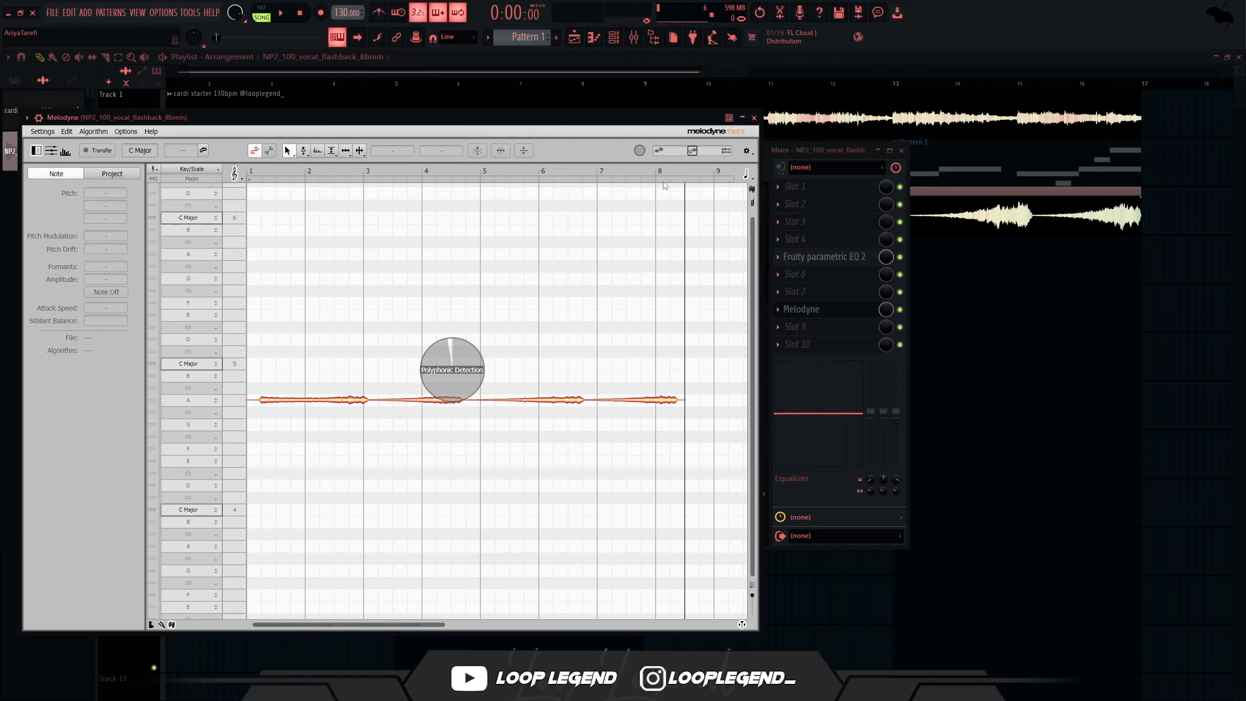
pyautogui.scroll(8, 422, 525)
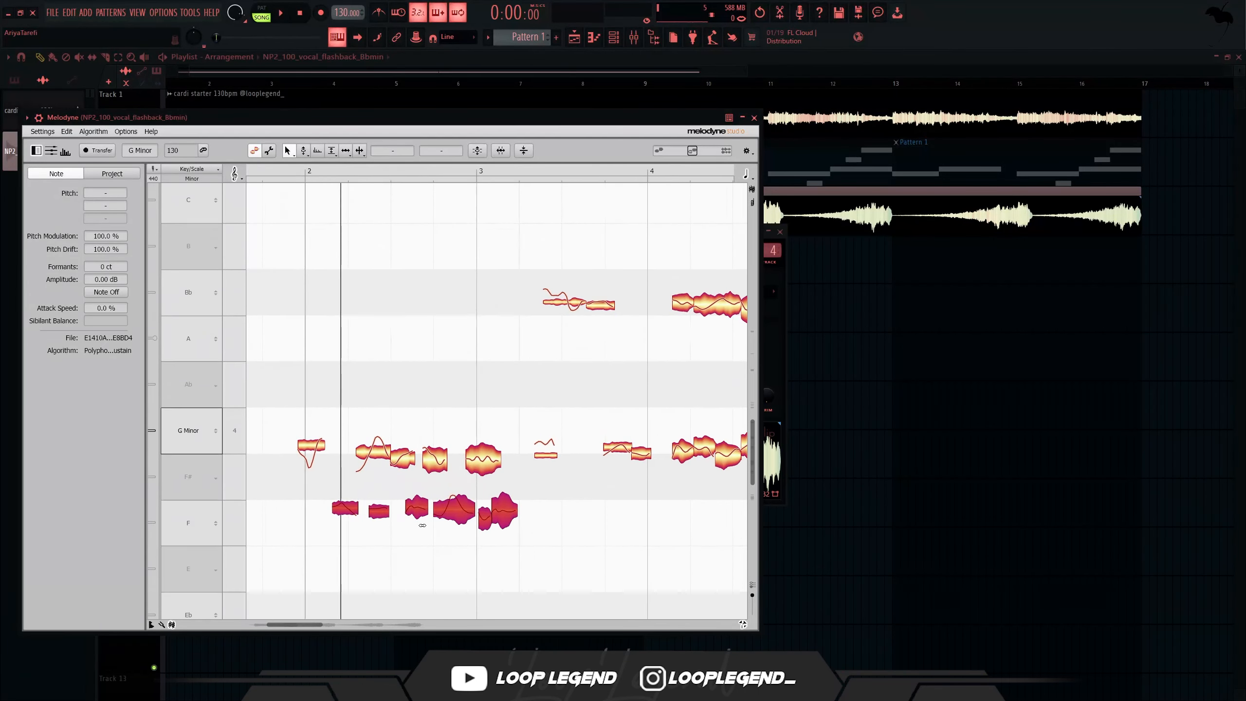
pyautogui.scroll(2, 423, 526)
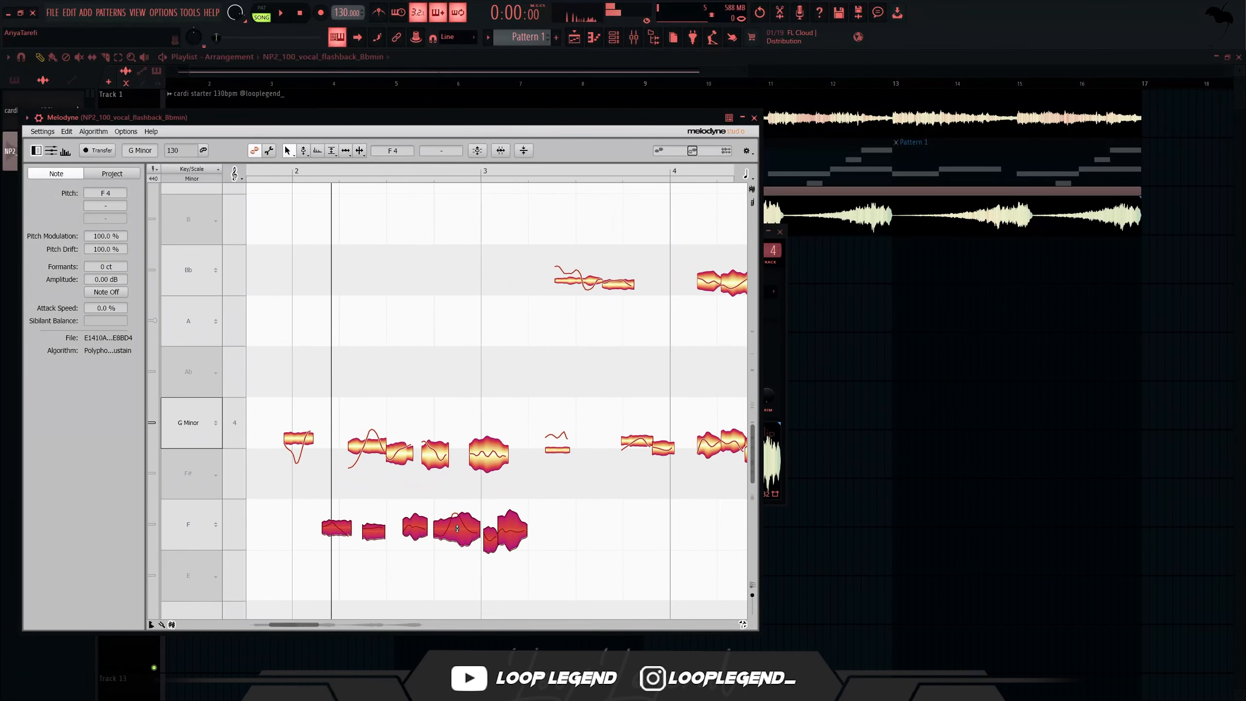
pyautogui.moveTo(524, 474); pyautogui.dragTo(279, 432)
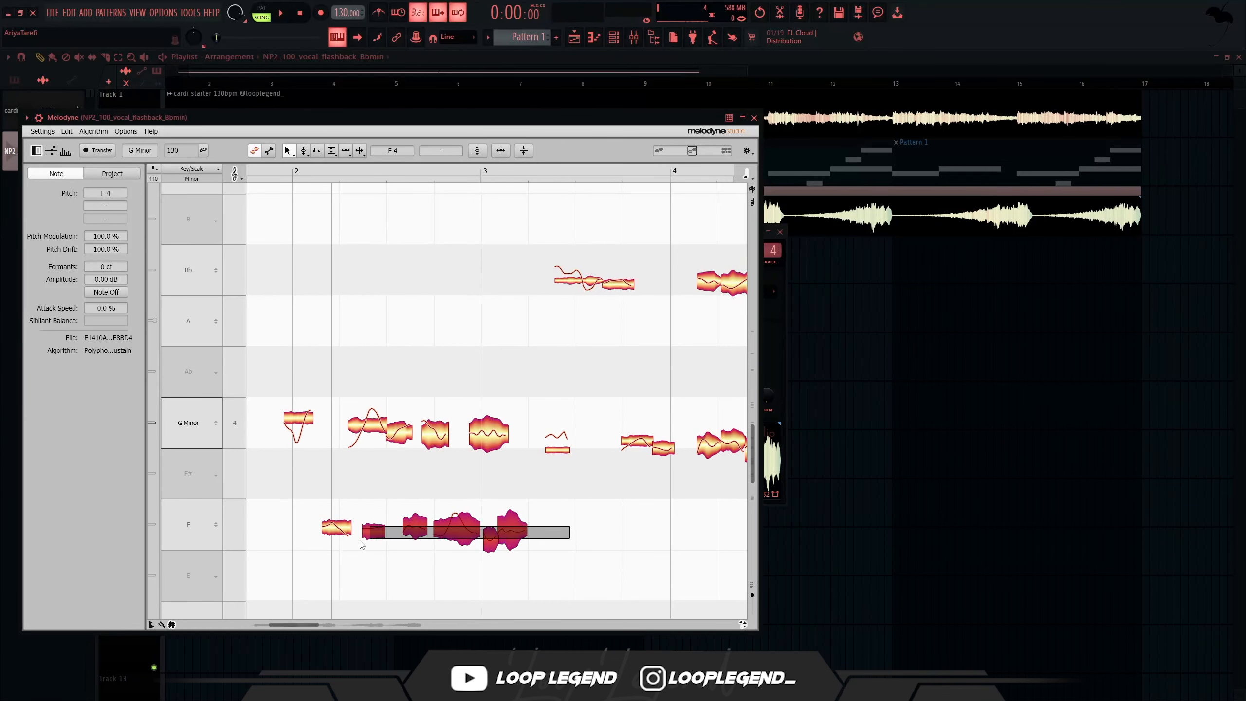
pyautogui.moveTo(437, 521); pyautogui.dragTo(454, 447)
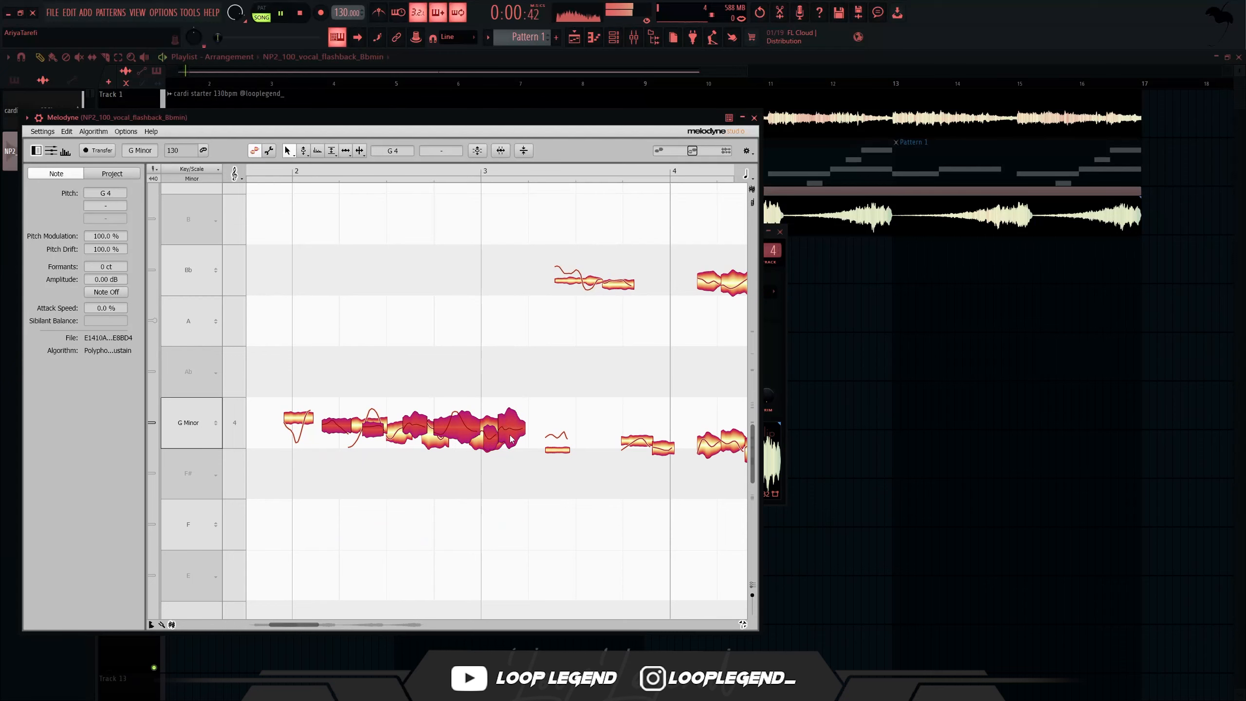
# Step: Pitch the vocal's slightly flat notes from bar 3 to the end of bar 4 onto G4 in Melodyne
pyautogui.scroll(-5, 464, 520)
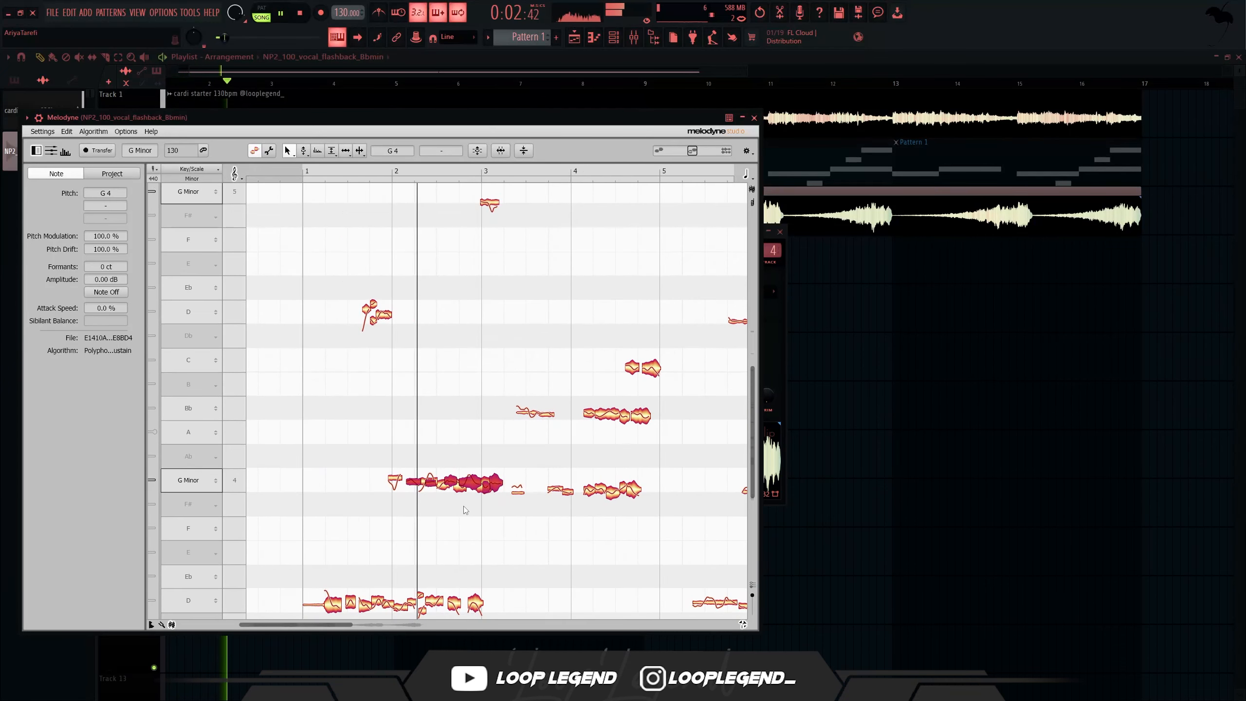
pyautogui.moveTo(706, 528); pyautogui.dragTo(528, 560)
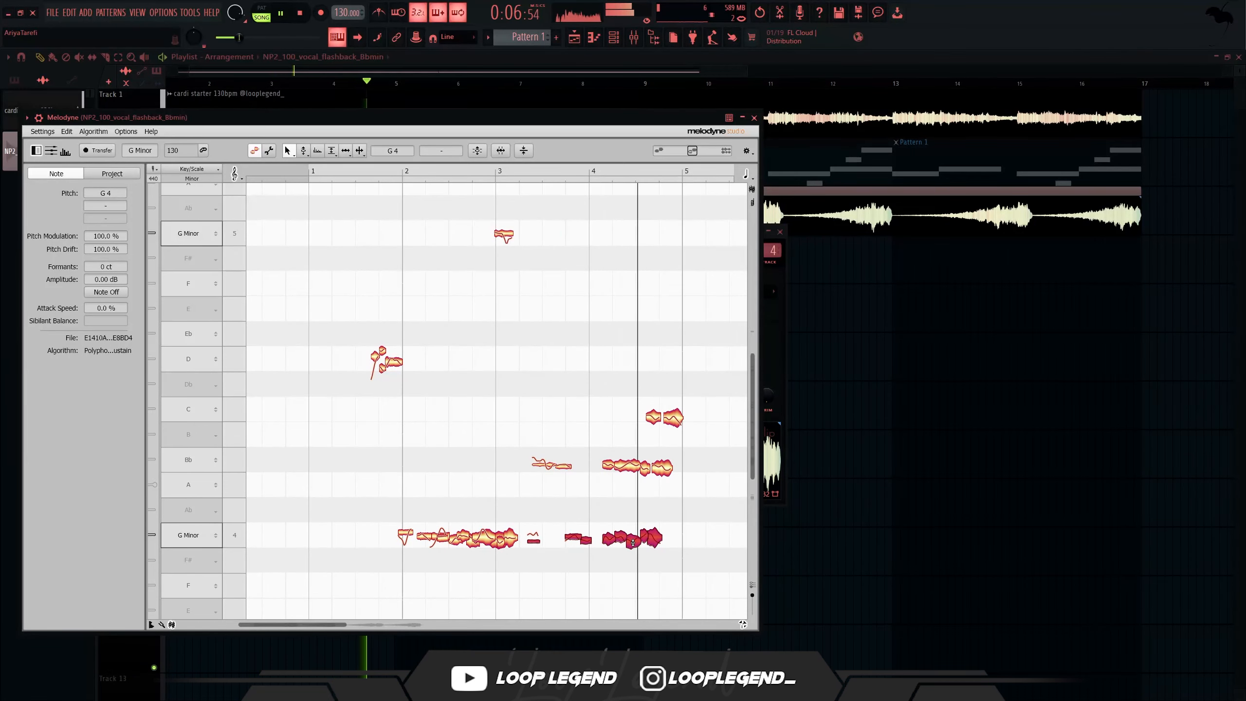
pyautogui.press('space')
# Step: Stamp the Other Phrygian scale starting on D6 at bar 5 of the Gargantua guitar's piano roll
pyautogui.scroll(5, 690, 473)
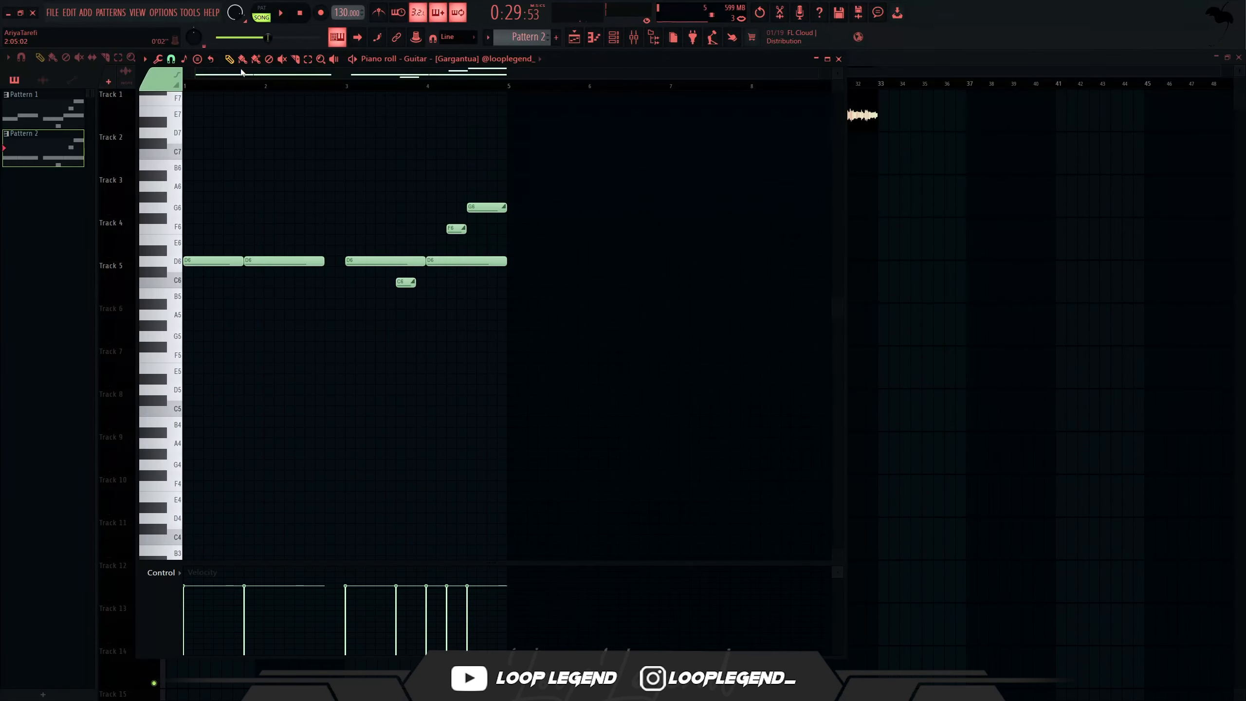
pyautogui.click(197, 59)
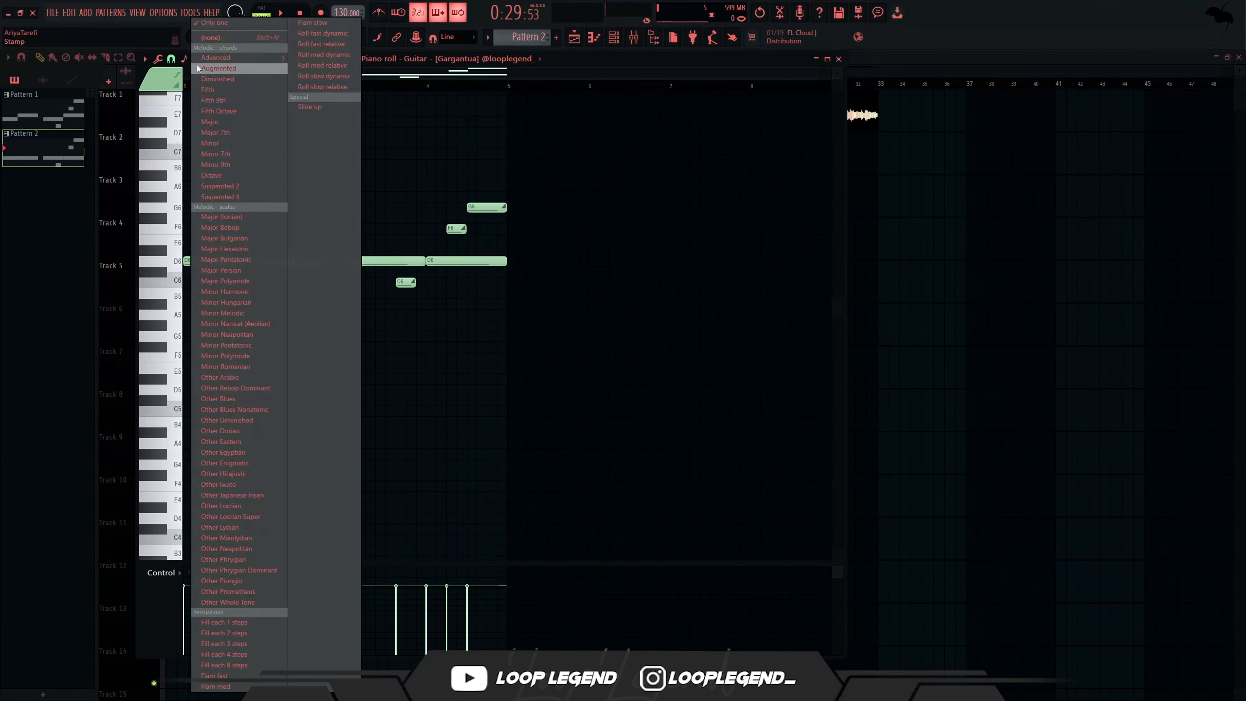
pyautogui.click(245, 559)
pyautogui.click(523, 268)
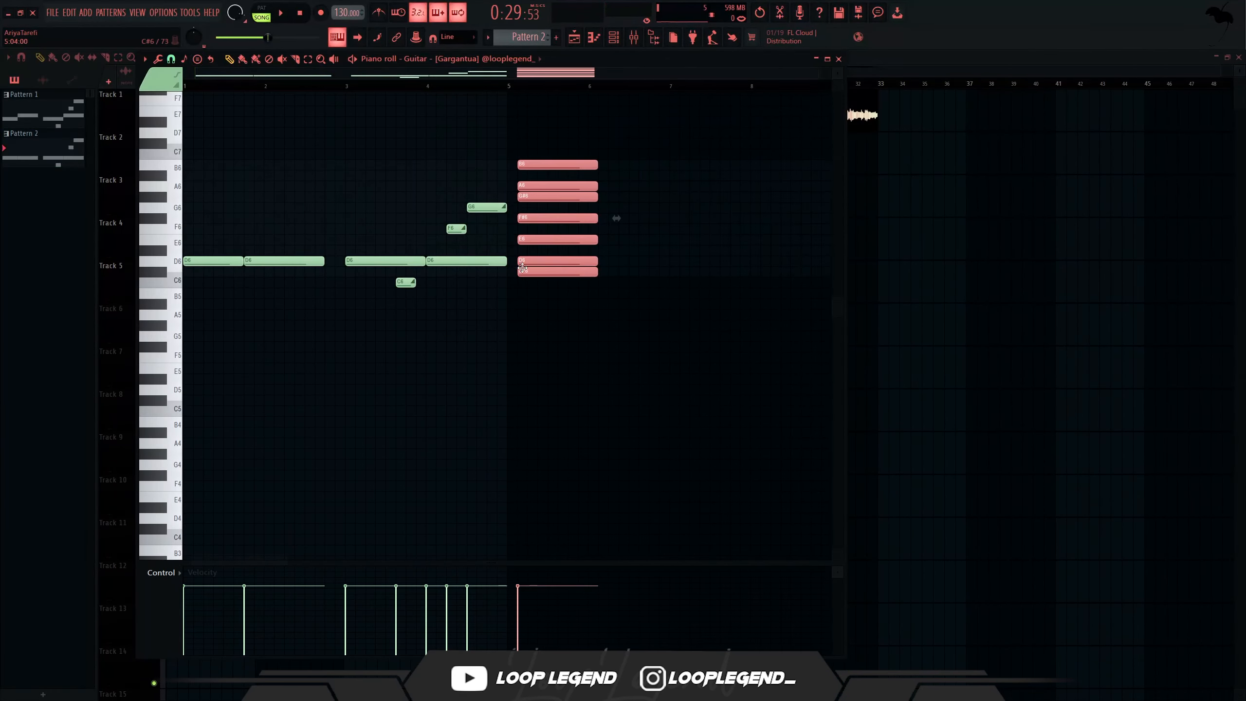
pyautogui.moveTo(519, 268); pyautogui.dragTo(515, 251)
pyautogui.scroll(3, 511, 251)
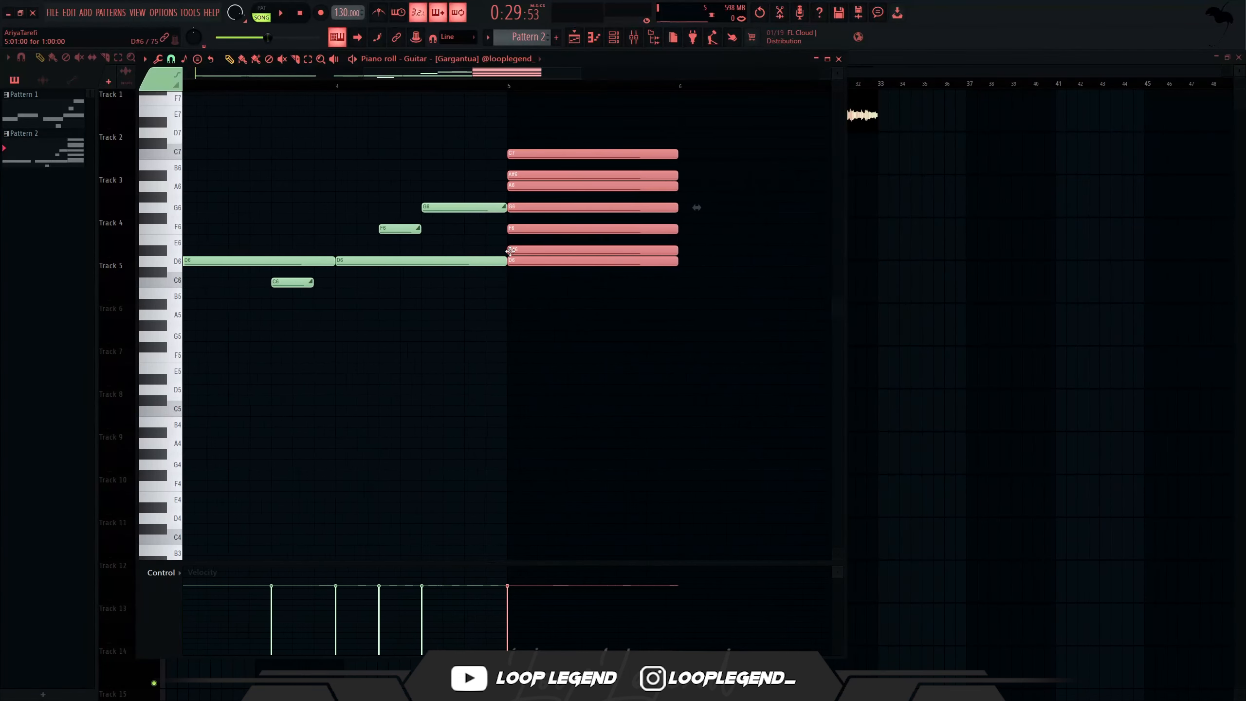
pyautogui.scroll(-2, 448, 177)
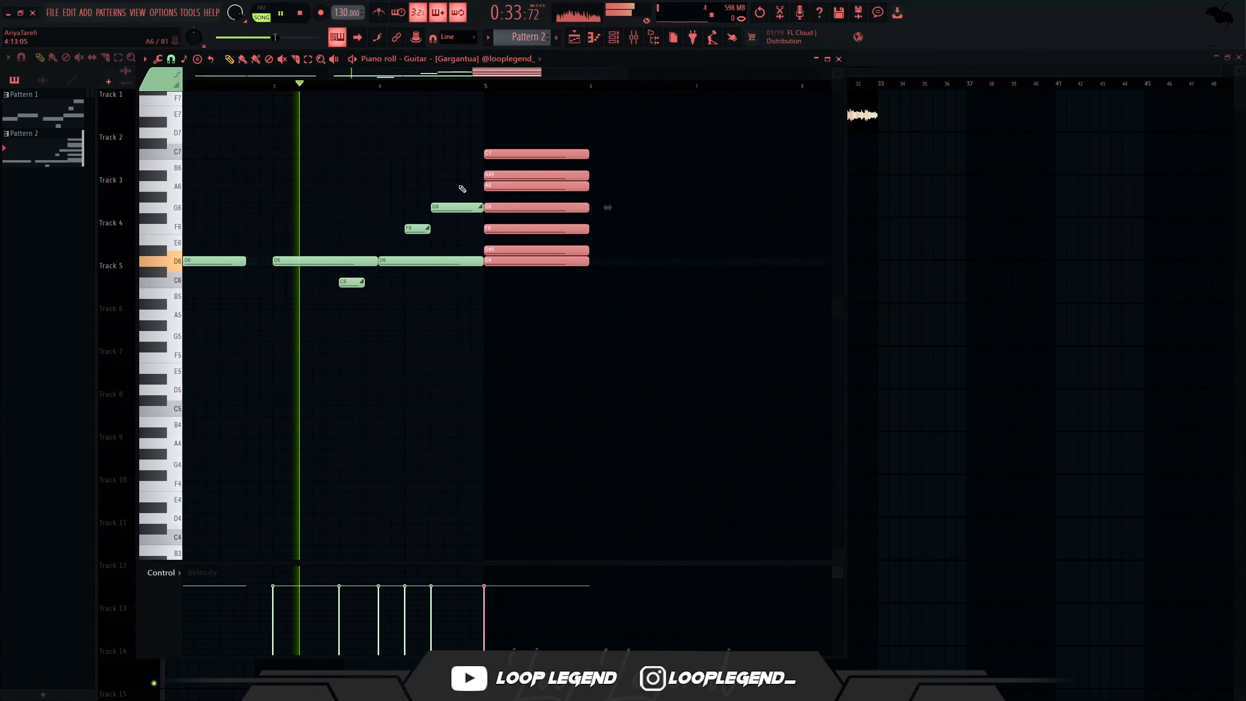
# Step: Raise the guitar's short F6 note to G6 and its final G6 note to A6 in bar 4
pyautogui.scroll(3, 458, 191)
pyautogui.moveTo(430, 243); pyautogui.dragTo(392, 214)
pyautogui.hotkey('shift', 'Up')
pyautogui.hotkey('shift', 'Up')
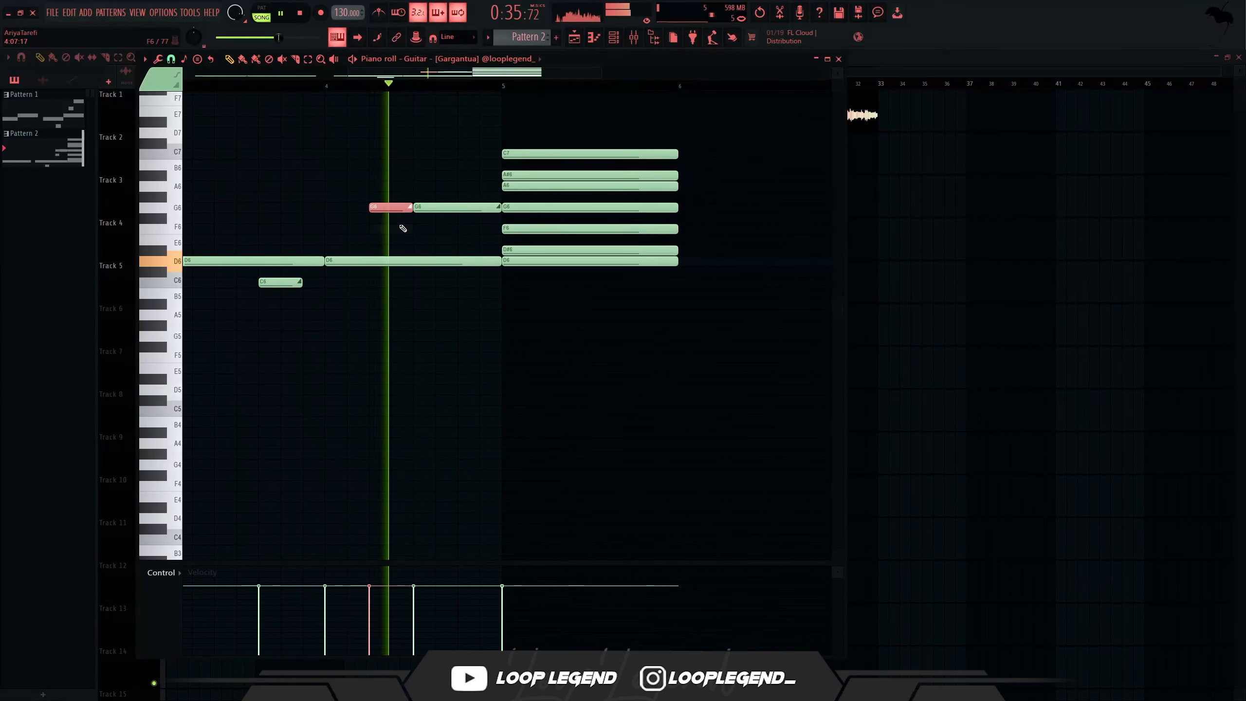
pyautogui.hotkey('shift', 'Up')
pyautogui.hotkey('shift', 'Up')
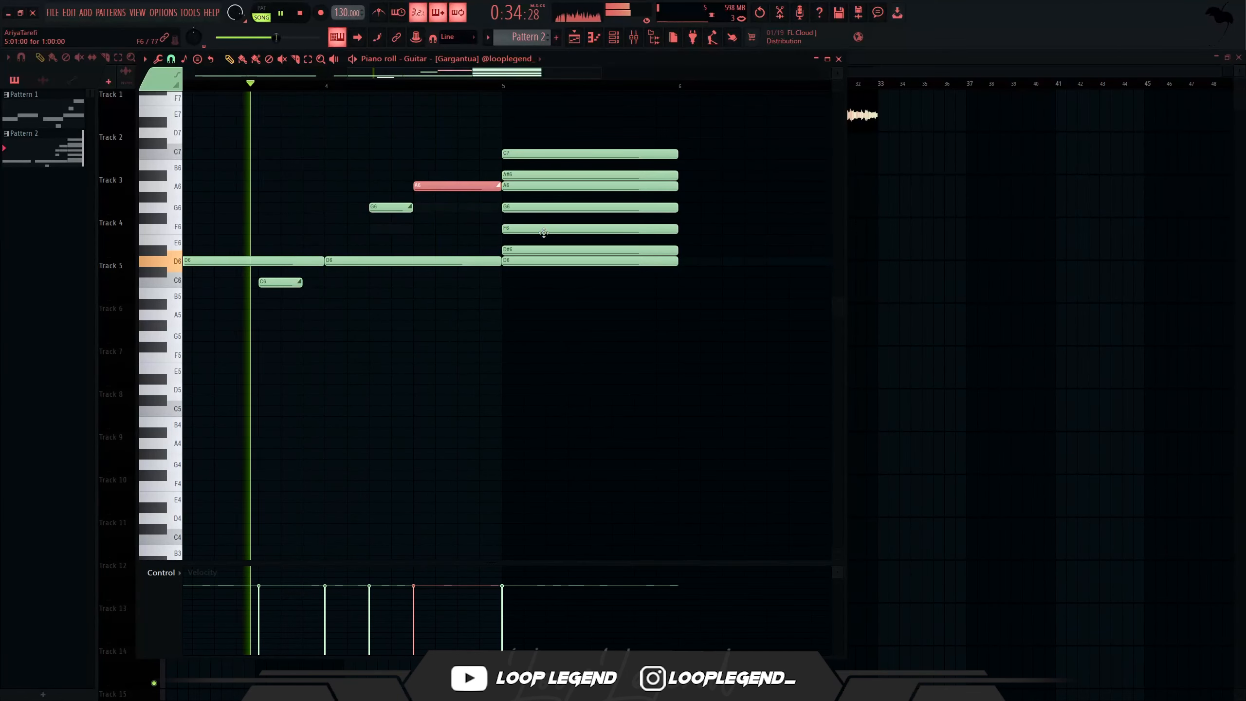
# Step: Delete the stamped Phrygian scale notes after the guitar melody
pyautogui.scroll(1, 462, 60)
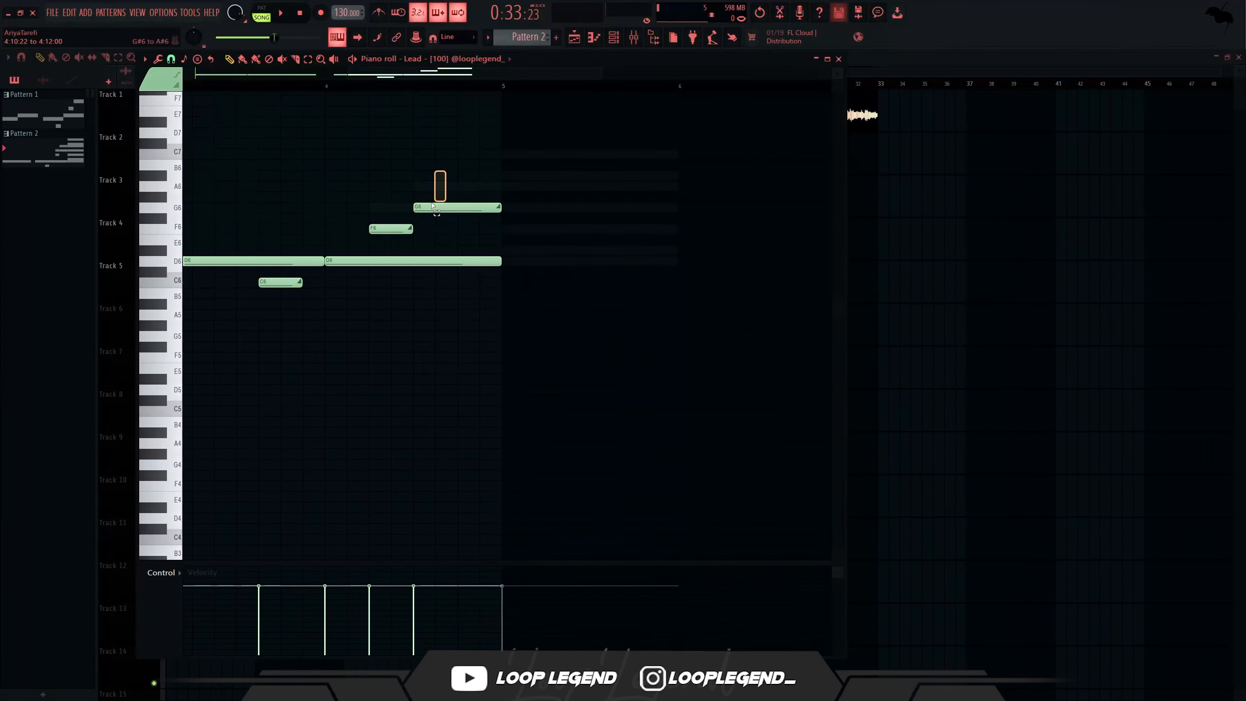
pyautogui.scroll(-1, 472, 61)
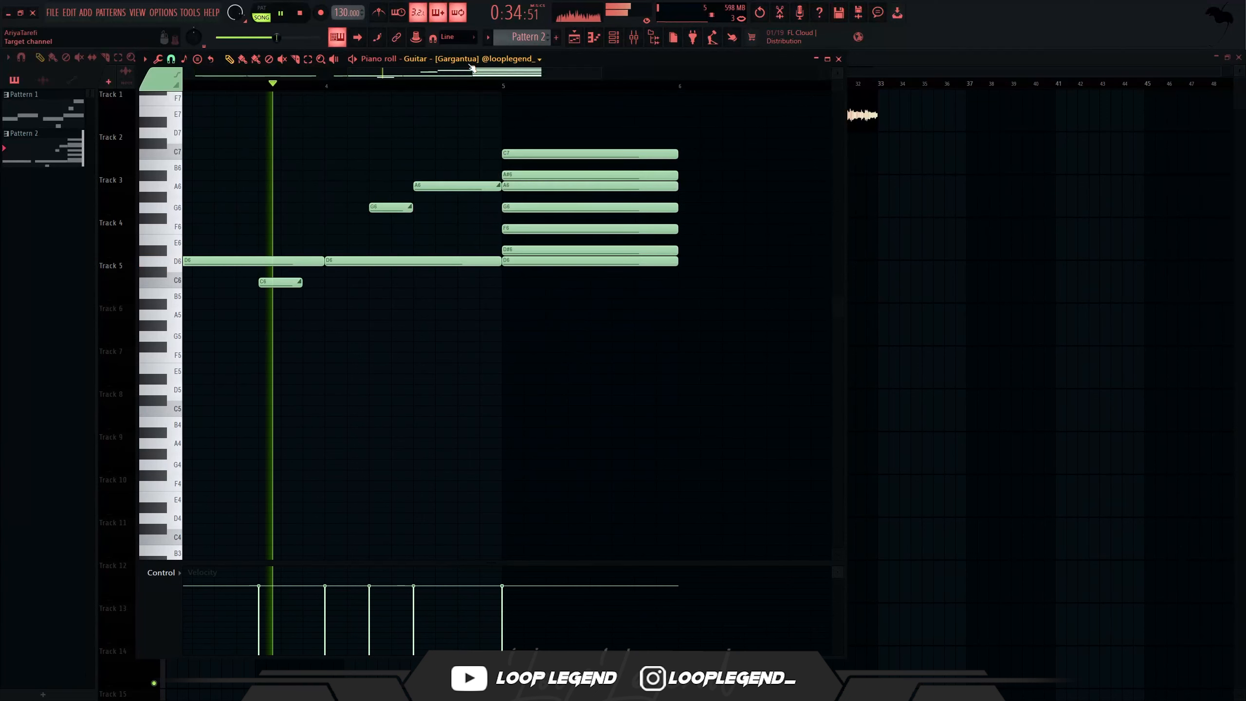
pyautogui.scroll(-2, 540, 235)
pyautogui.moveTo(580, 320); pyautogui.dragTo(567, 71)
pyautogui.scroll(2, 559, 103)
pyautogui.press('Delete')
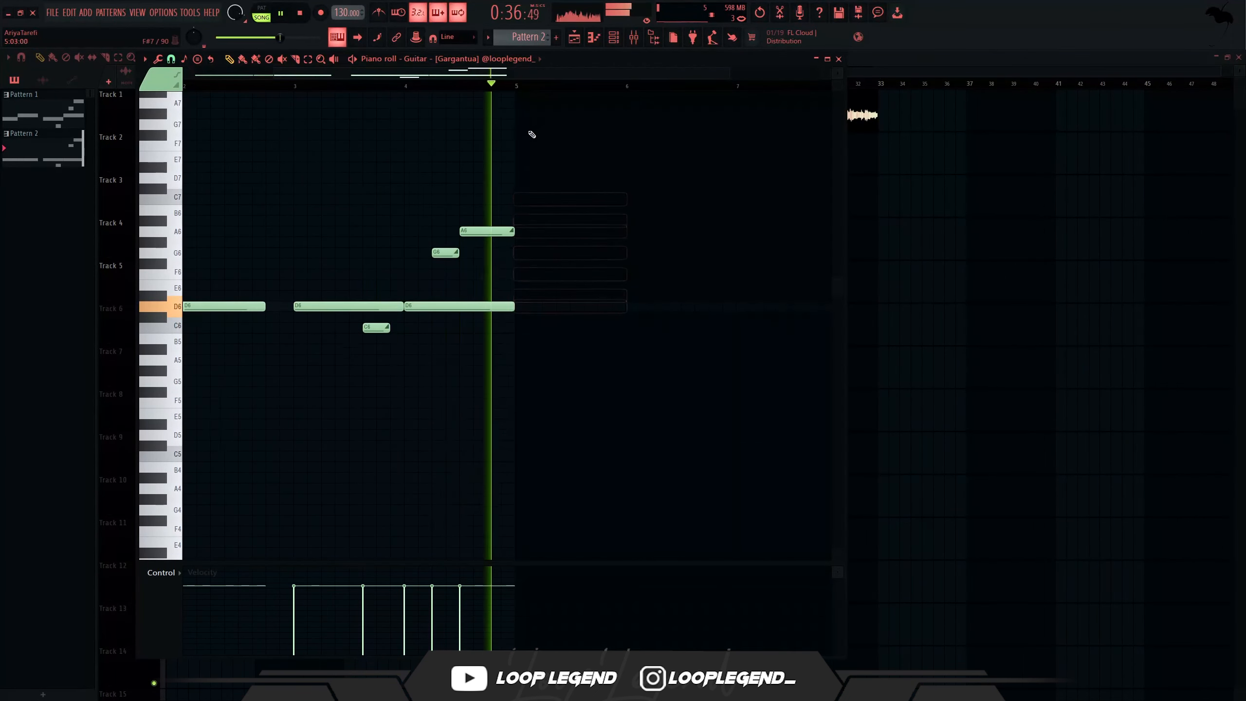
# Step: Match the lead's last two notes to the guitar's G6 and A6 and transpose the lead's notes down one octave
pyautogui.moveTo(519, 231); pyautogui.dragTo(446, 253)
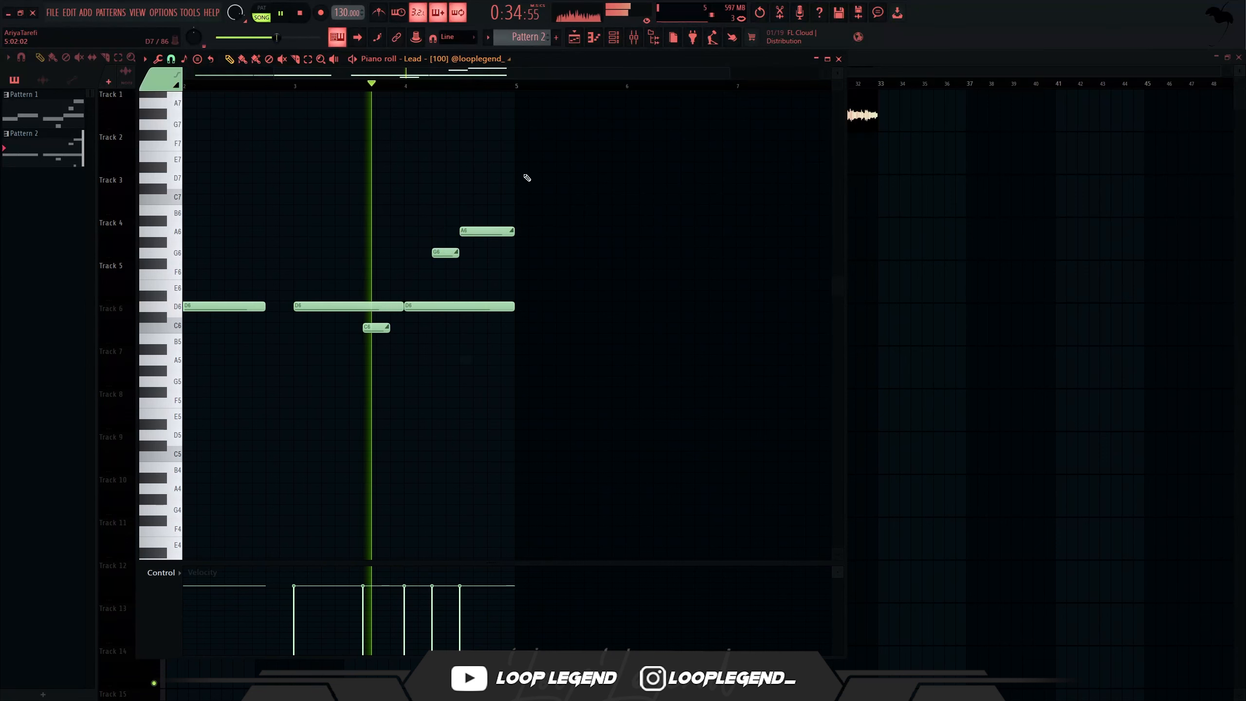
pyautogui.hotkey('ctrl', 'Down')
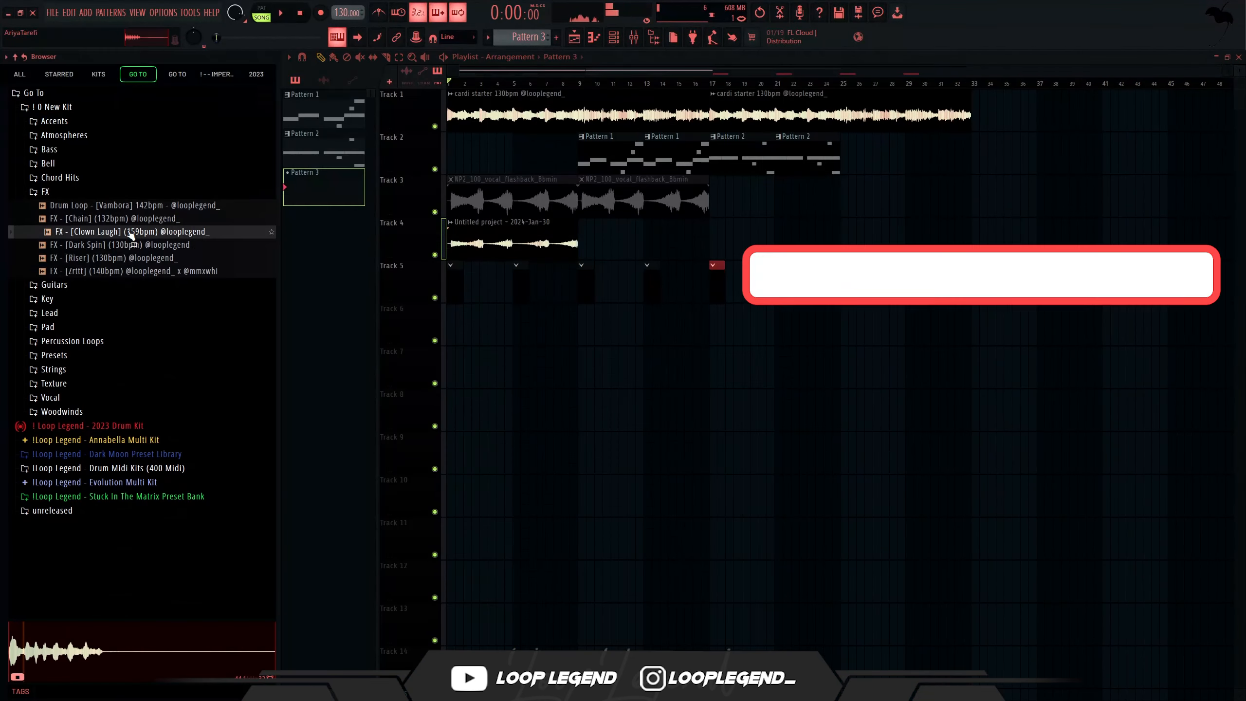
# Step: Add the FX - [Chain] (132bpm) sample to Track 6 at the start of the arrangement and open its channel settings
pyautogui.moveTo(133, 205); pyautogui.dragTo(485, 338)
pyautogui.moveTo(486, 339); pyautogui.dragTo(442, 342)
pyautogui.press('space')
pyautogui.scroll(8, 411, 345)
pyautogui.doubleClick(701, 305)
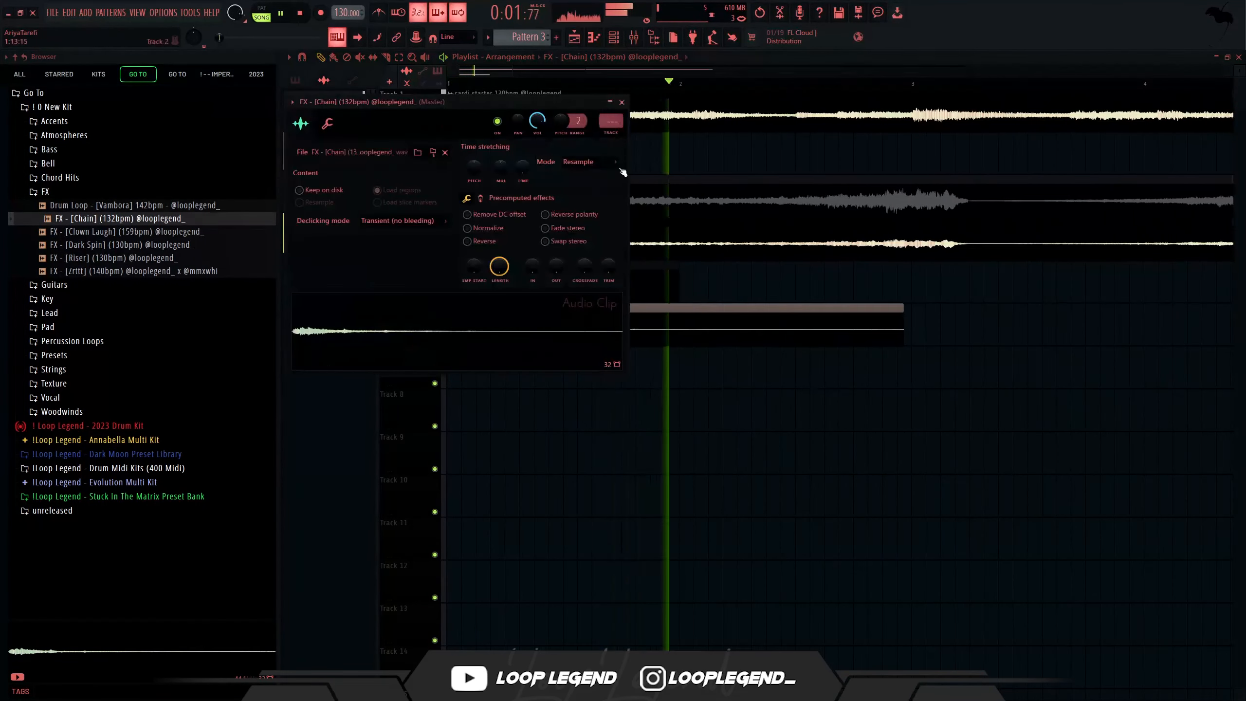
# Step: Time-stretch the Chain clip to fit two bars and duplicate it repeatedly along Track 6
pyautogui.moveTo(521, 167); pyautogui.dragTo(521, 163)
pyautogui.moveTo(816, 354); pyautogui.dragTo(755, 298)
pyautogui.hotkey('ctrl', 'b')
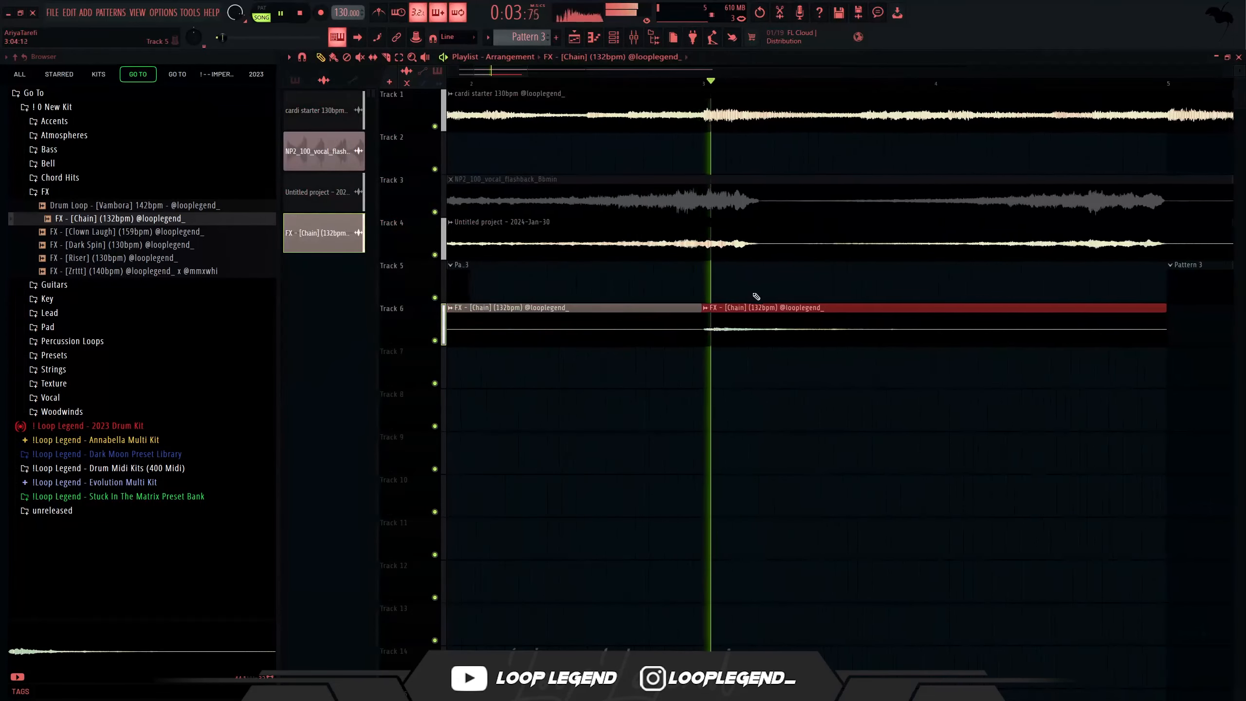
pyautogui.scroll(-6, 724, 319)
pyautogui.hotkey('ctrl', 'b')
pyautogui.scroll(-4, 637, 329)
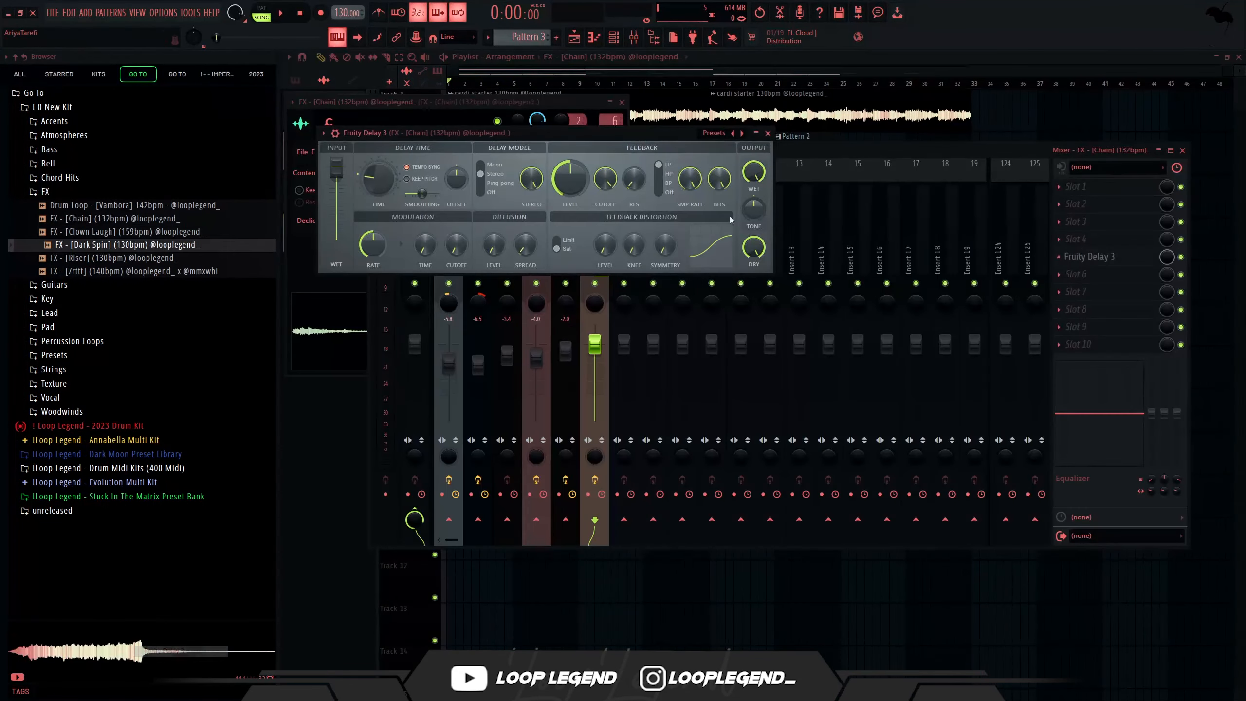
# Step: Apply the Ping pong preset to the Chain's Fruity Delay 3 with a feedback level of 75%
pyautogui.click(714, 133)
pyautogui.click(740, 193)
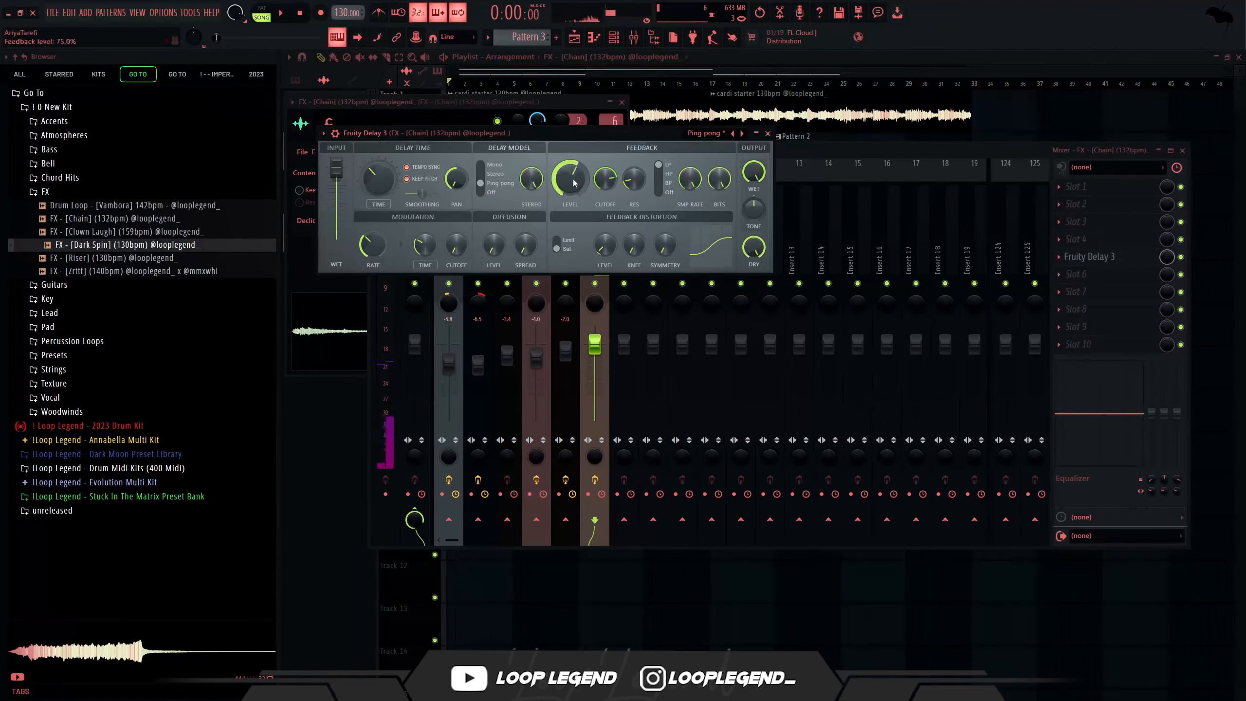
pyautogui.click(596, 293)
# Step: Add Fruity parametric EQ 2 to the Chain's mixer track with the 02 Low Cut preset and set its high-pass band to 635 Hz
pyautogui.click(1084, 292)
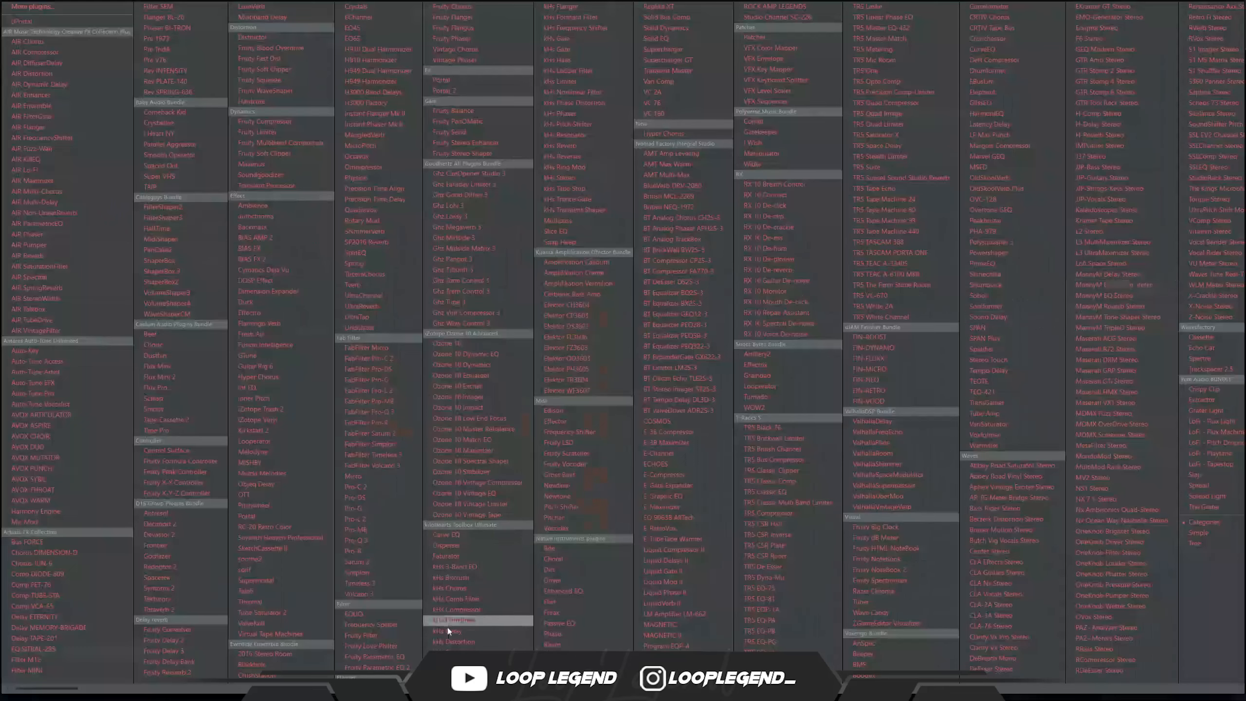
pyautogui.click(383, 668)
pyautogui.click(732, 164)
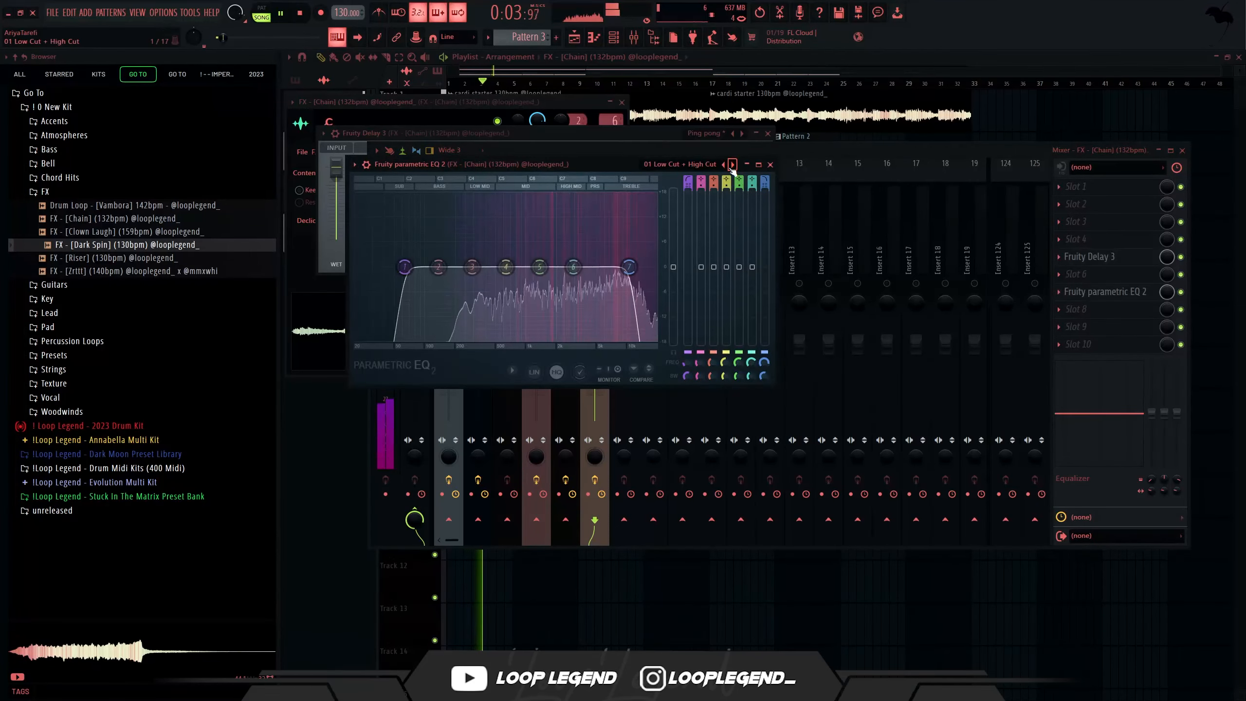
pyautogui.click(733, 164)
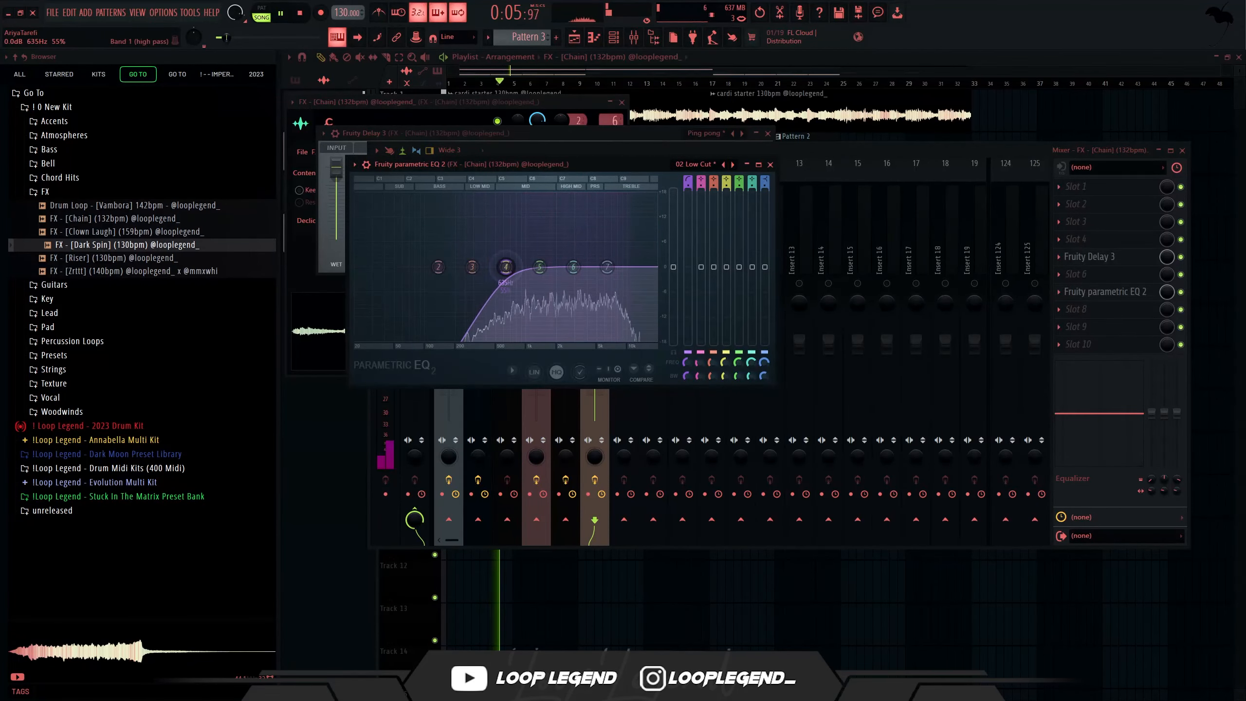
pyautogui.press('Escape')
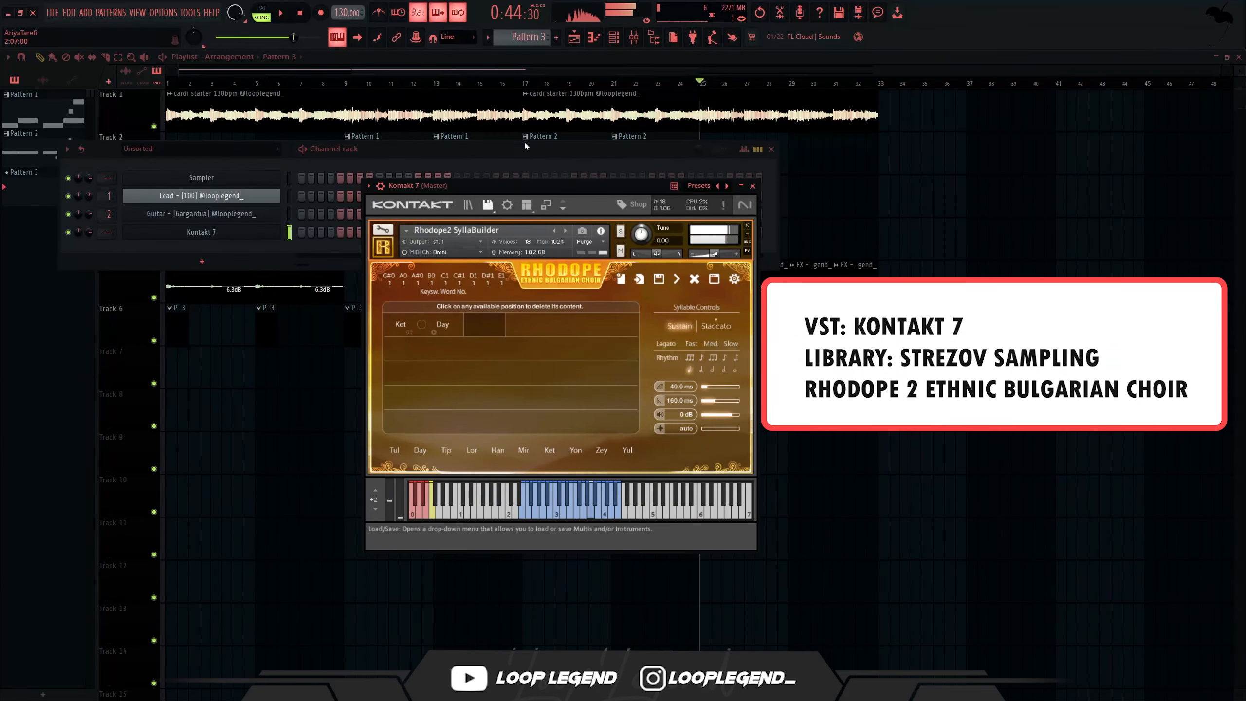
# Step: Switch both the Ket and Day syllables of Kontakt's Rhodope 2 choir to Staccato and play the arrangement
pyautogui.click(720, 328)
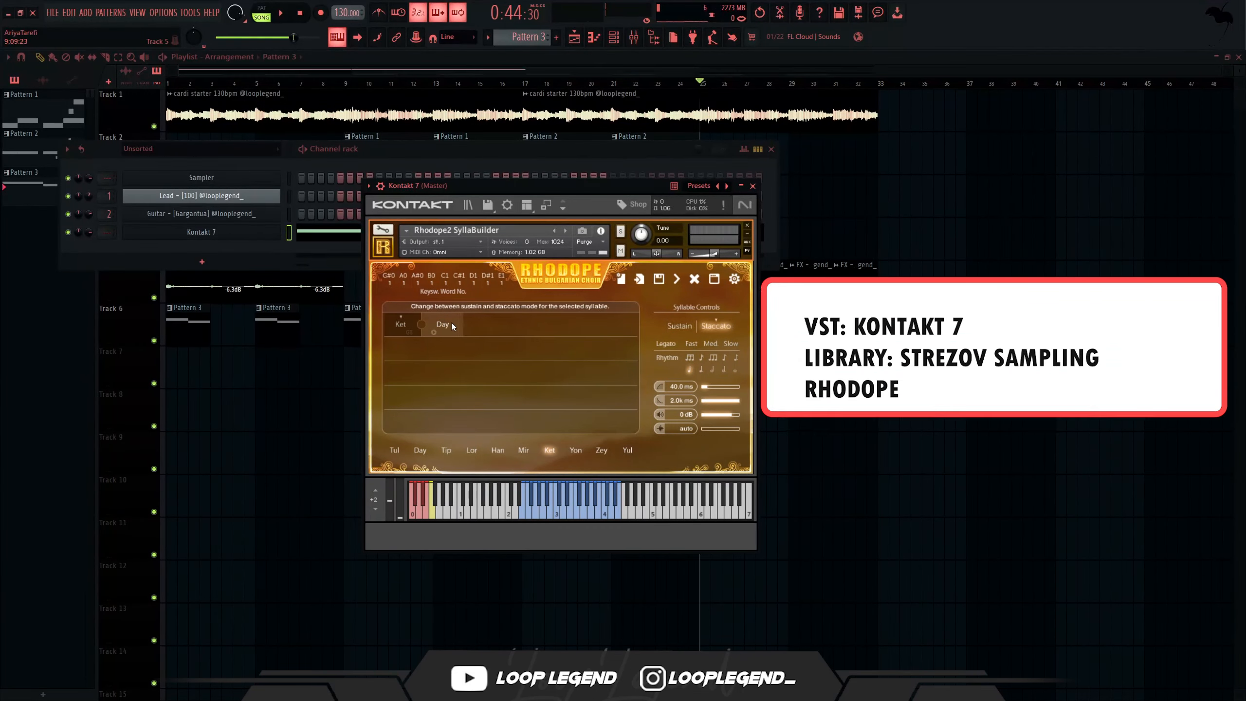
pyautogui.click(451, 322)
pyautogui.click(712, 326)
pyautogui.press('space')
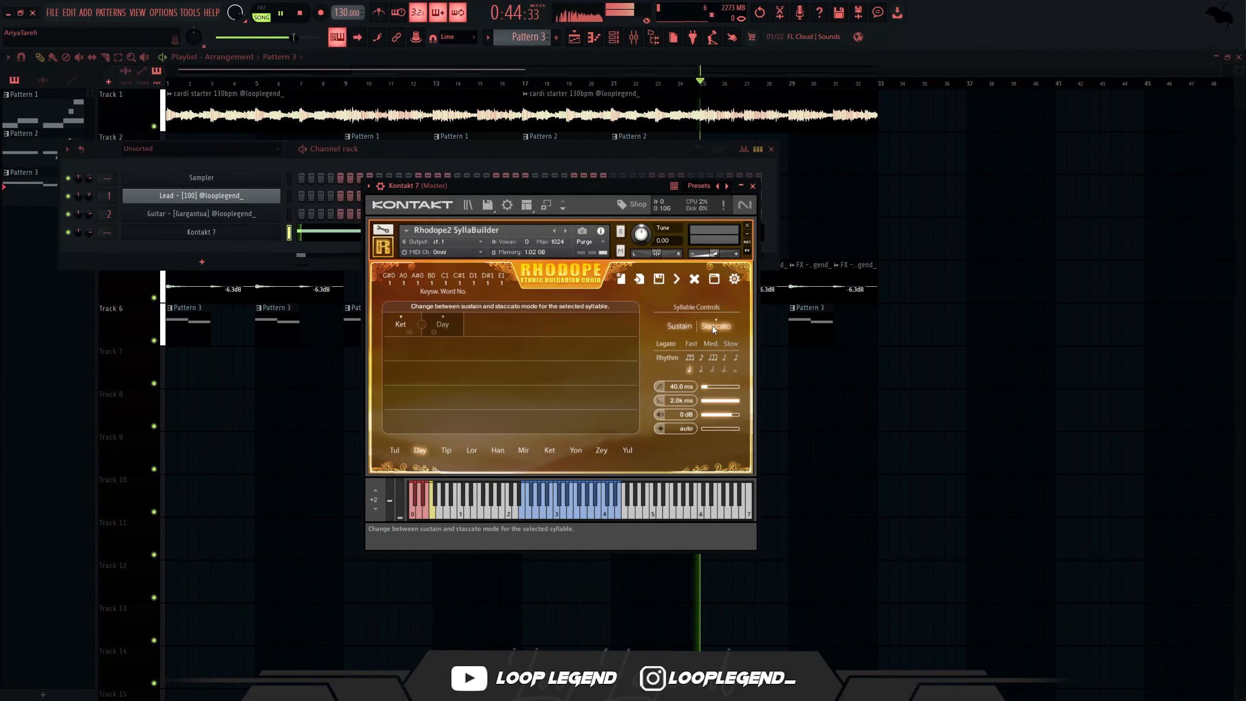
# Step: Move the second Kontakt choir note up to D6 and place it earlier so it overlaps the first note
pyautogui.press('F7')
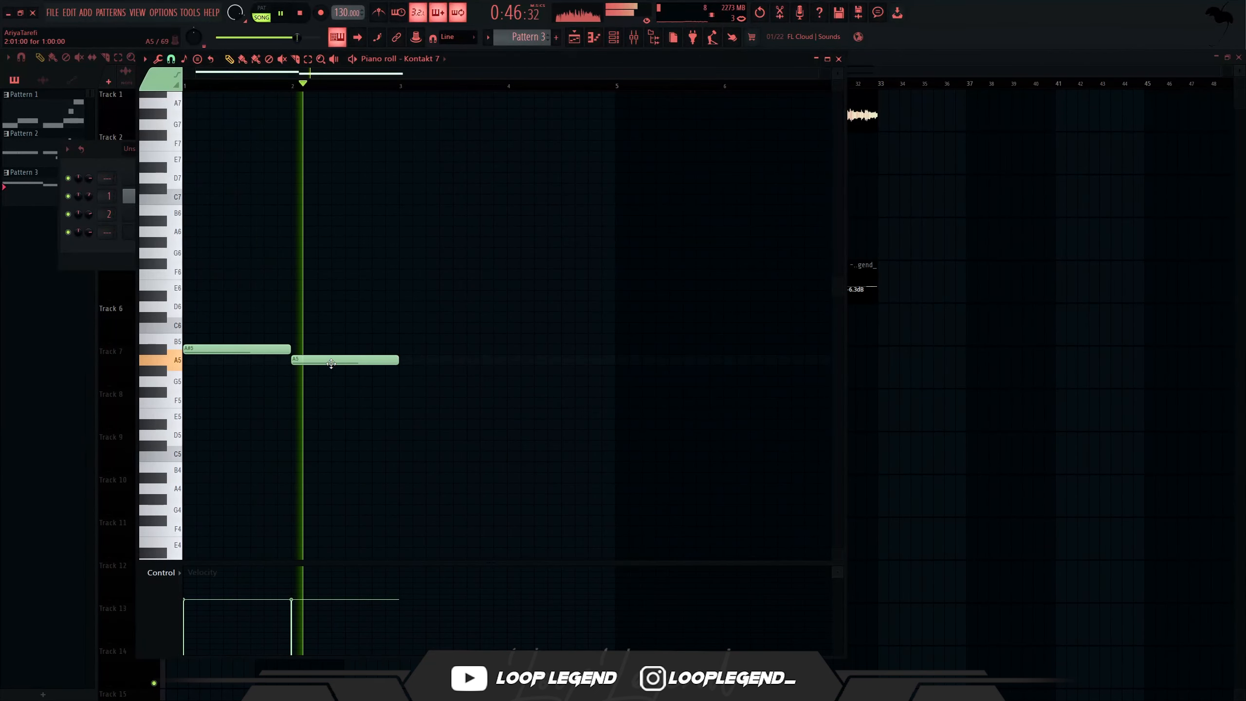
pyautogui.press('space')
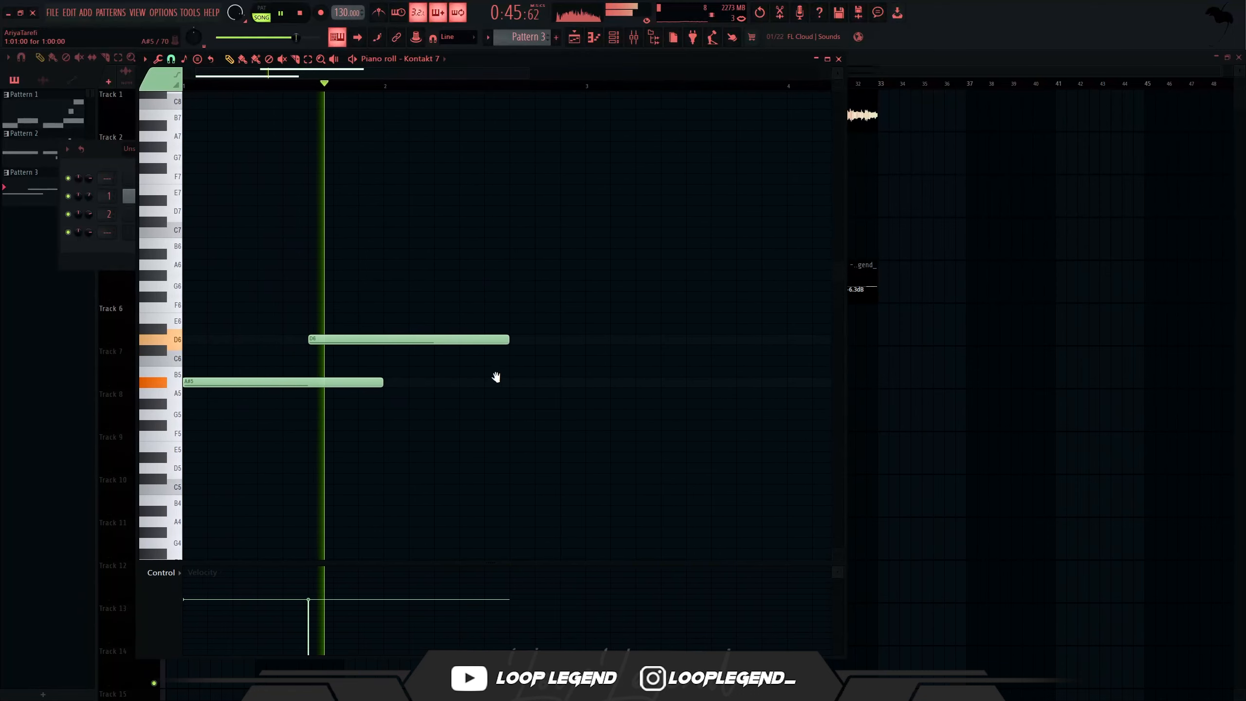
pyautogui.press('space')
pyautogui.press('space')
pyautogui.rightClick(315, 328)
pyautogui.click(298, 327)
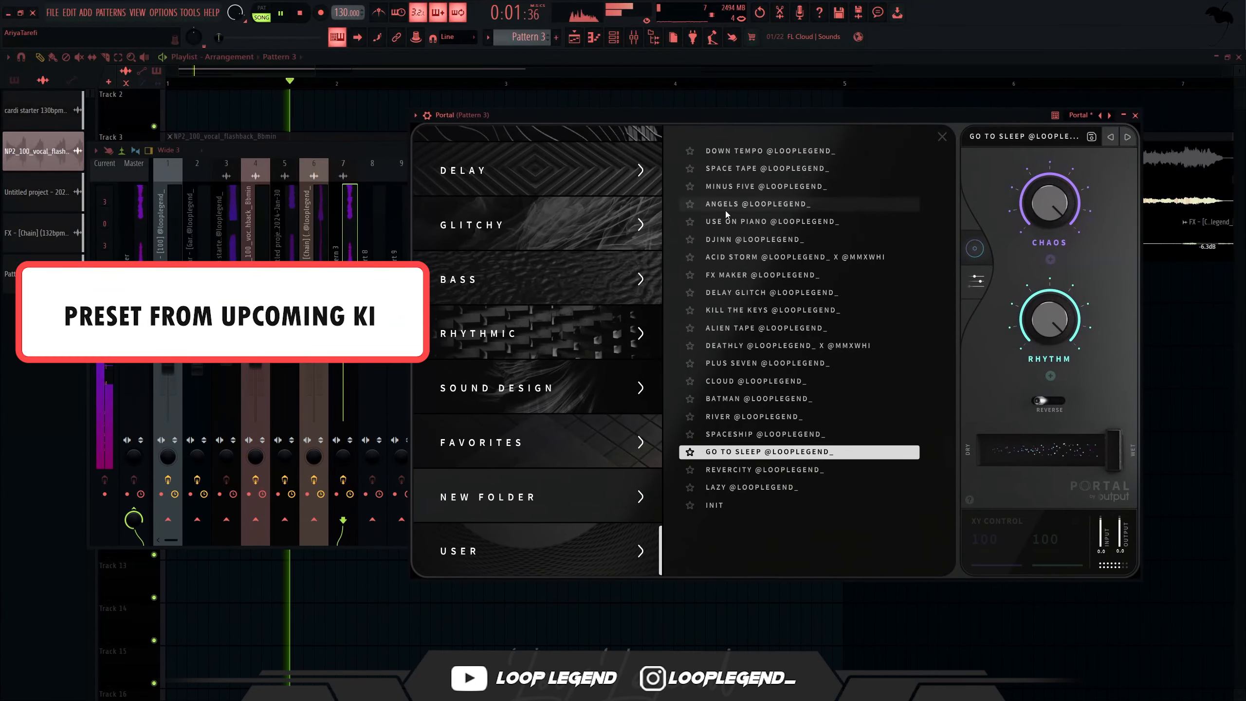
# Step: Load the REVERCITY preset in Portal on the Pattern 3 mixer track and adjust the low cut in its Fruity parametric EQ 2
pyautogui.click(751, 470)
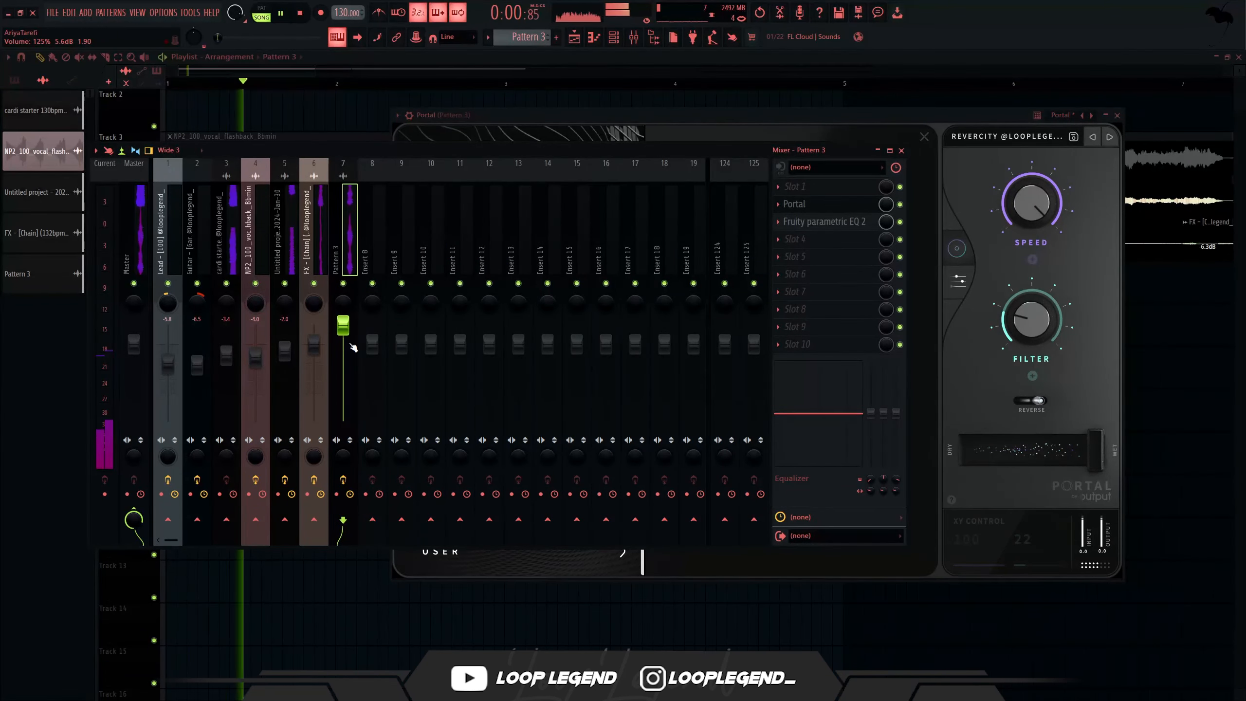
pyautogui.click(833, 227)
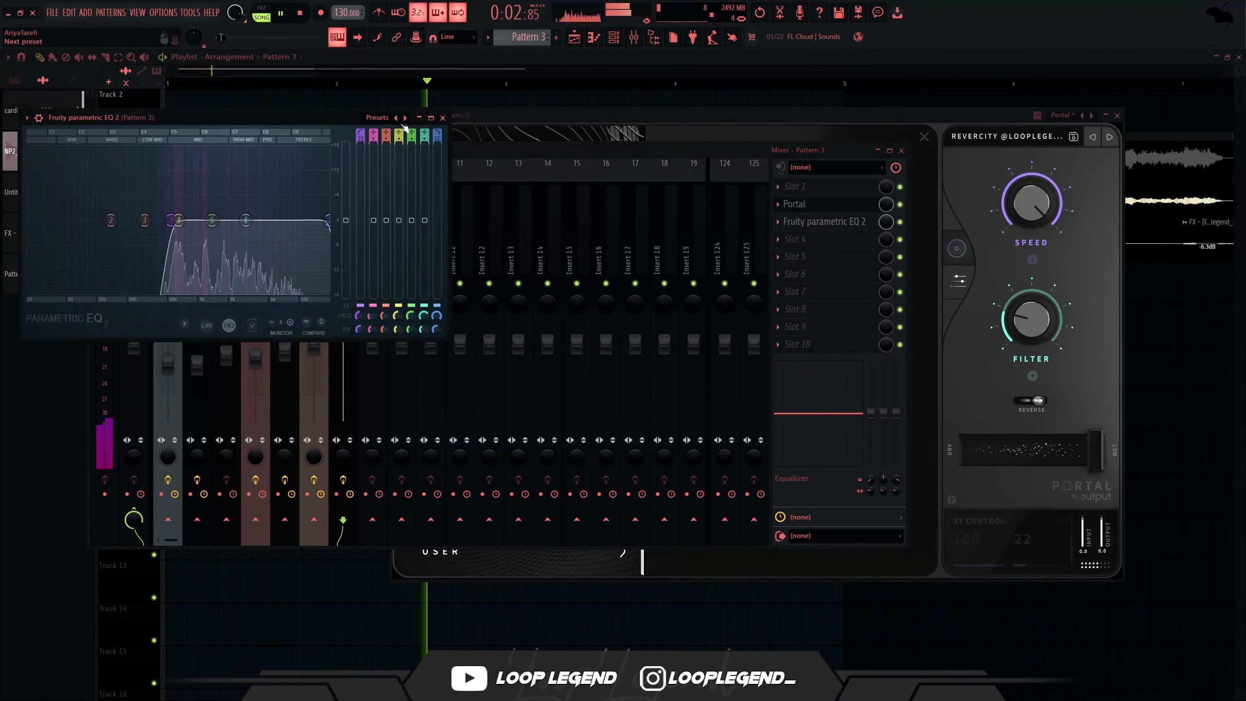
pyautogui.moveTo(359, 327); pyautogui.dragTo(359, 328)
pyautogui.press('Escape')
pyautogui.press('Escape')
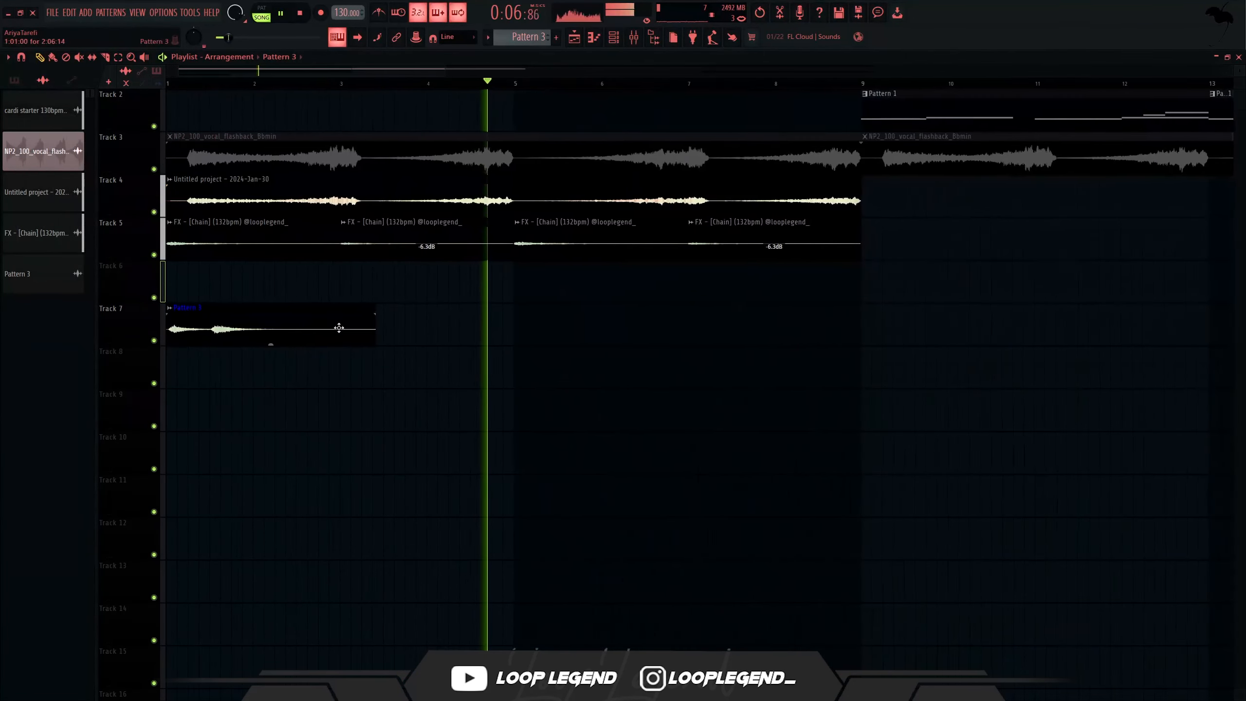
# Step: Reshape soothe2's processing bands on mixer Insert 8 and go through the high and master bands of its Maximus
pyautogui.click(703, 317)
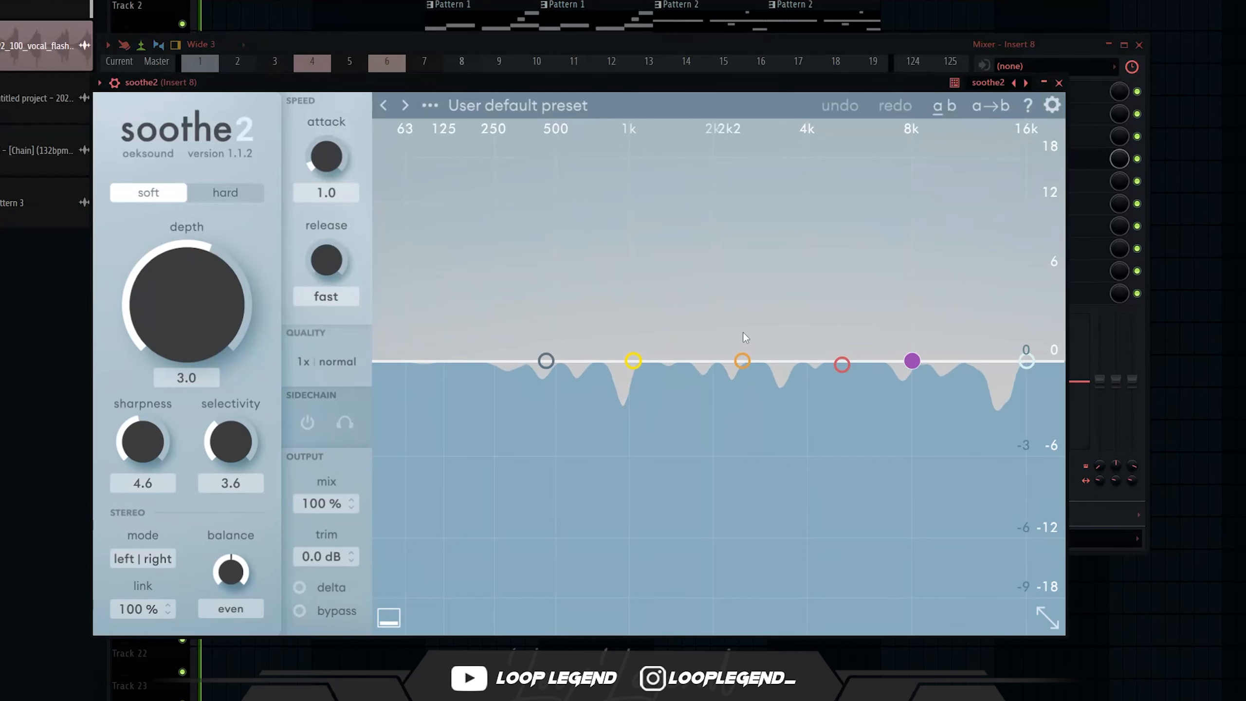
pyautogui.moveTo(742, 361); pyautogui.dragTo(576, 280)
pyautogui.moveTo(912, 361); pyautogui.dragTo(973, 278)
pyautogui.click(841, 364)
pyautogui.click(785, 359)
pyautogui.moveTo(839, 364); pyautogui.dragTo(762, 328)
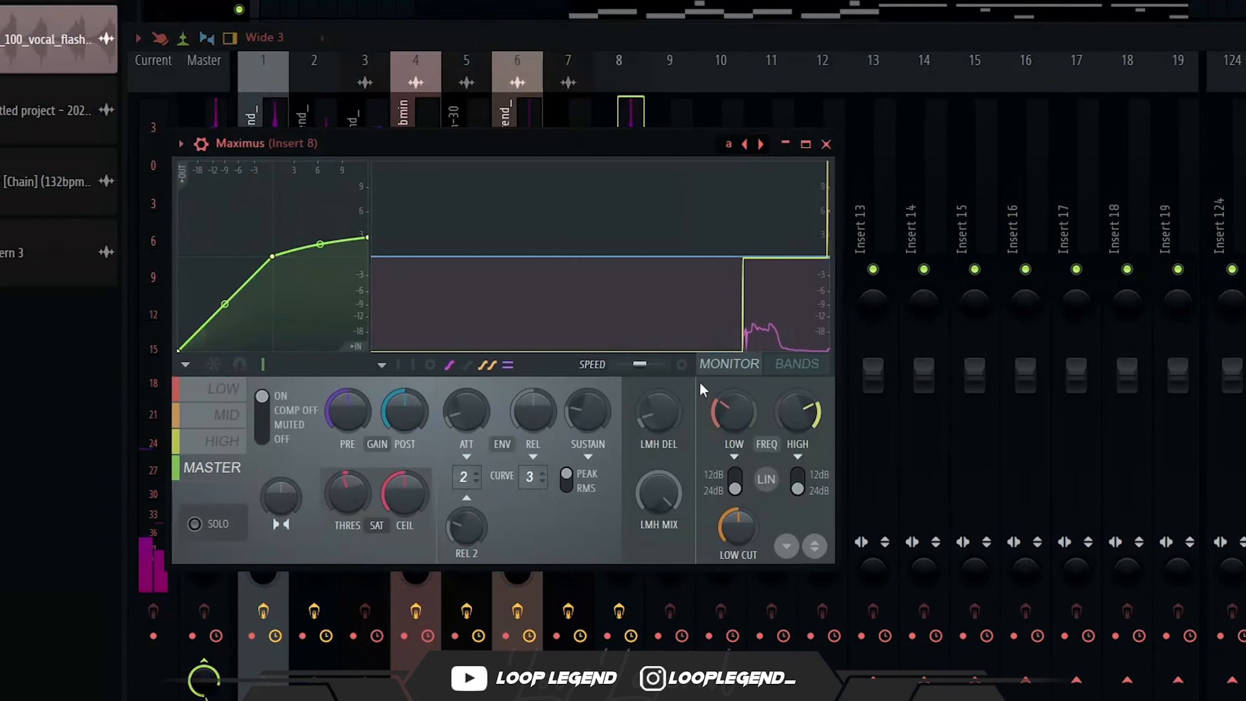
pyautogui.click(223, 441)
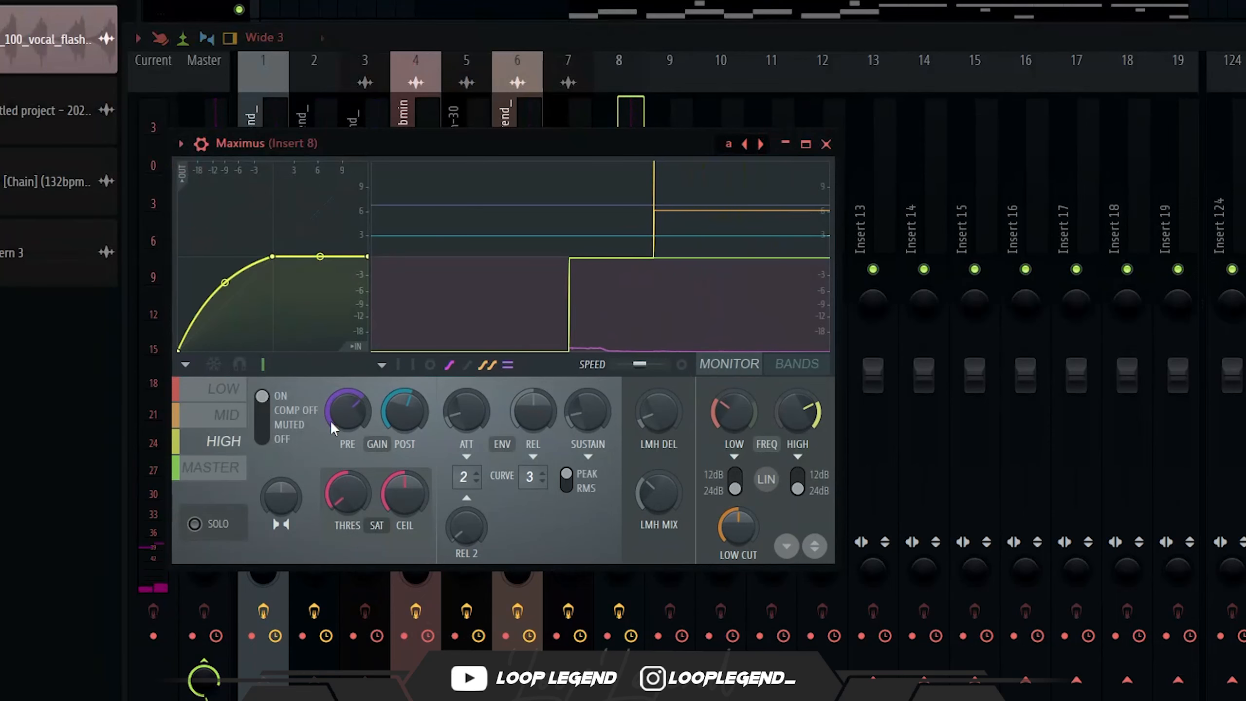
pyautogui.click(218, 466)
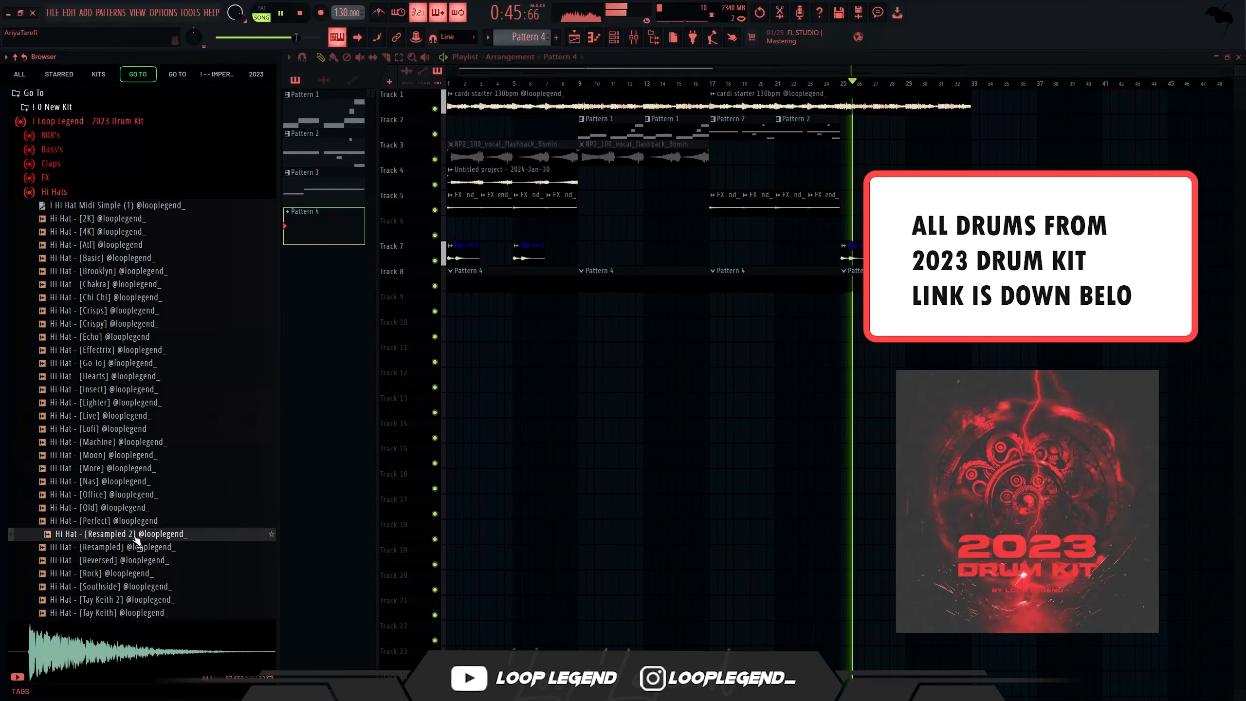
# Step: Audition the Resampled, Echo and Effectrix hi-hats from the 2023 Drum Kit and choose Effectrix for Pattern 4
pyautogui.click(137, 546)
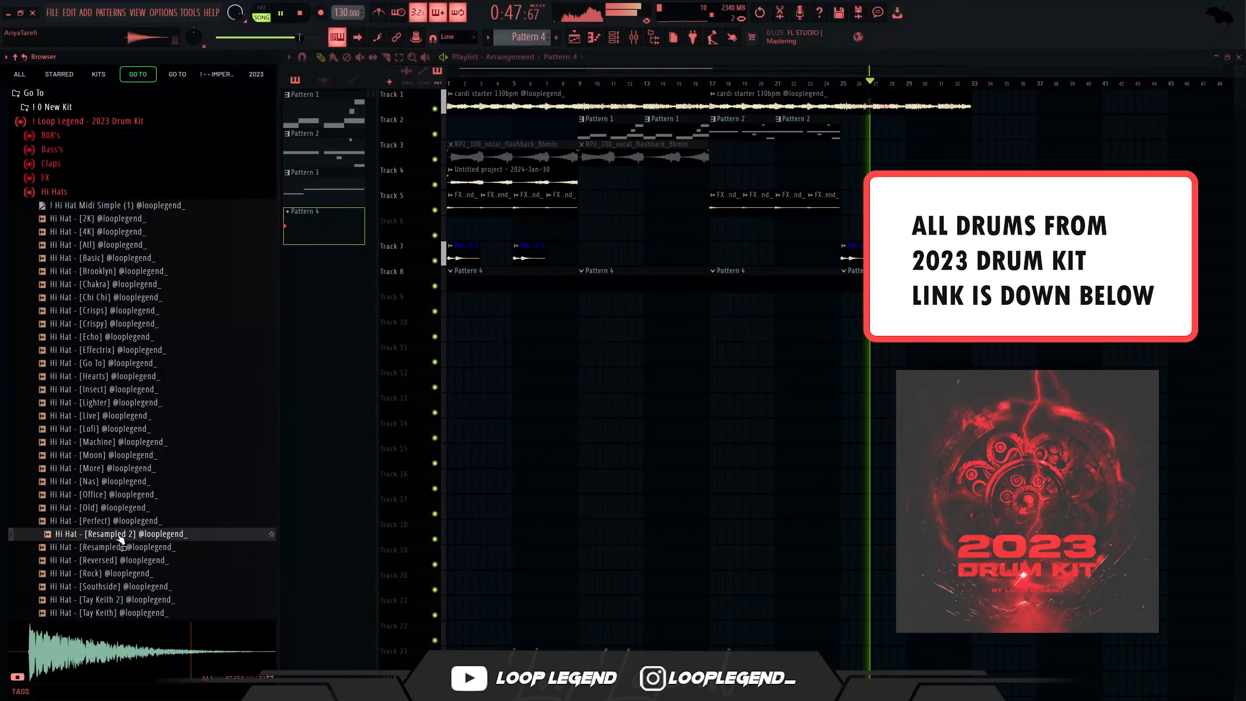
pyautogui.click(126, 337)
pyautogui.click(127, 350)
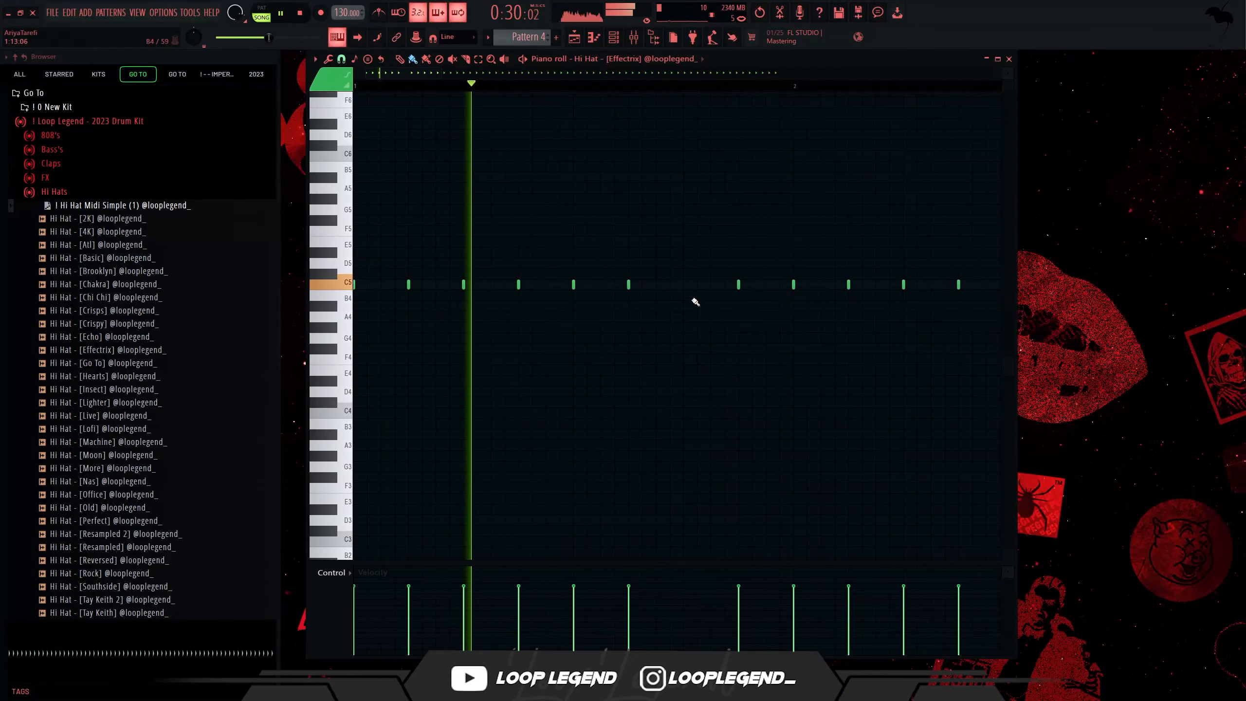
# Step: Lower one C5 hi-hat hit in each of the first two bars to A4 and try deleting the next bar-two hit
pyautogui.press('space')
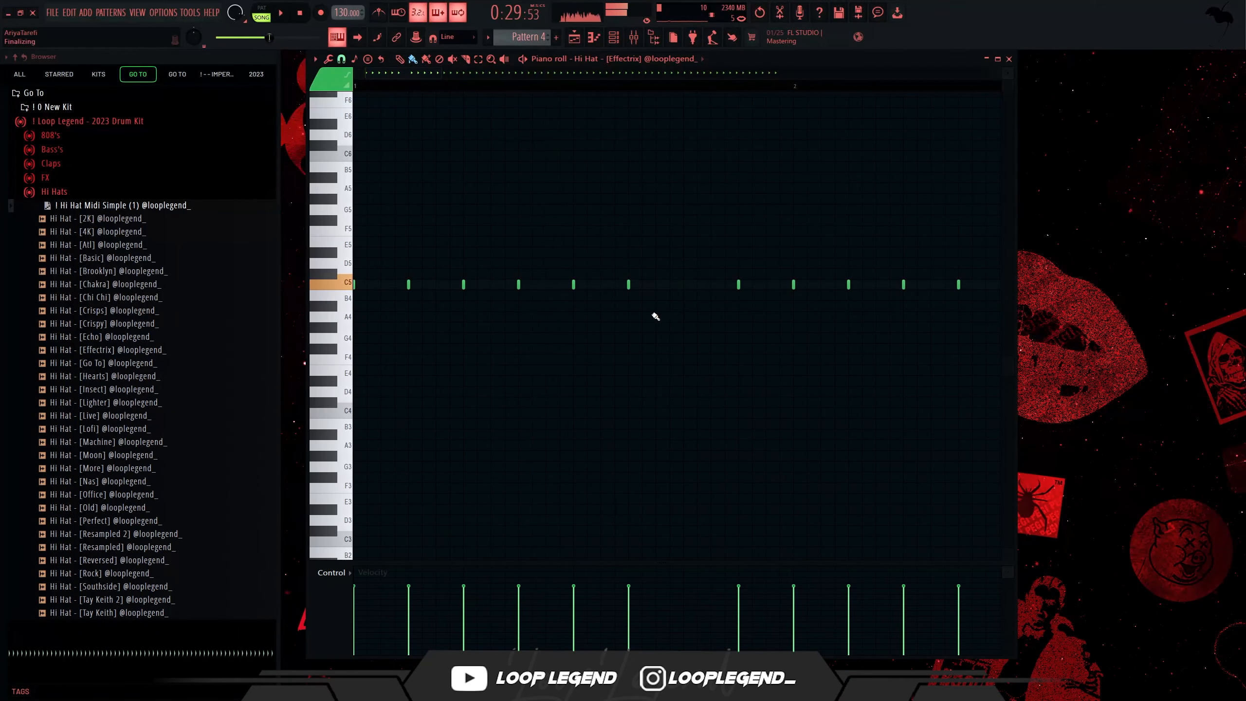
pyautogui.scroll(-2, 661, 320)
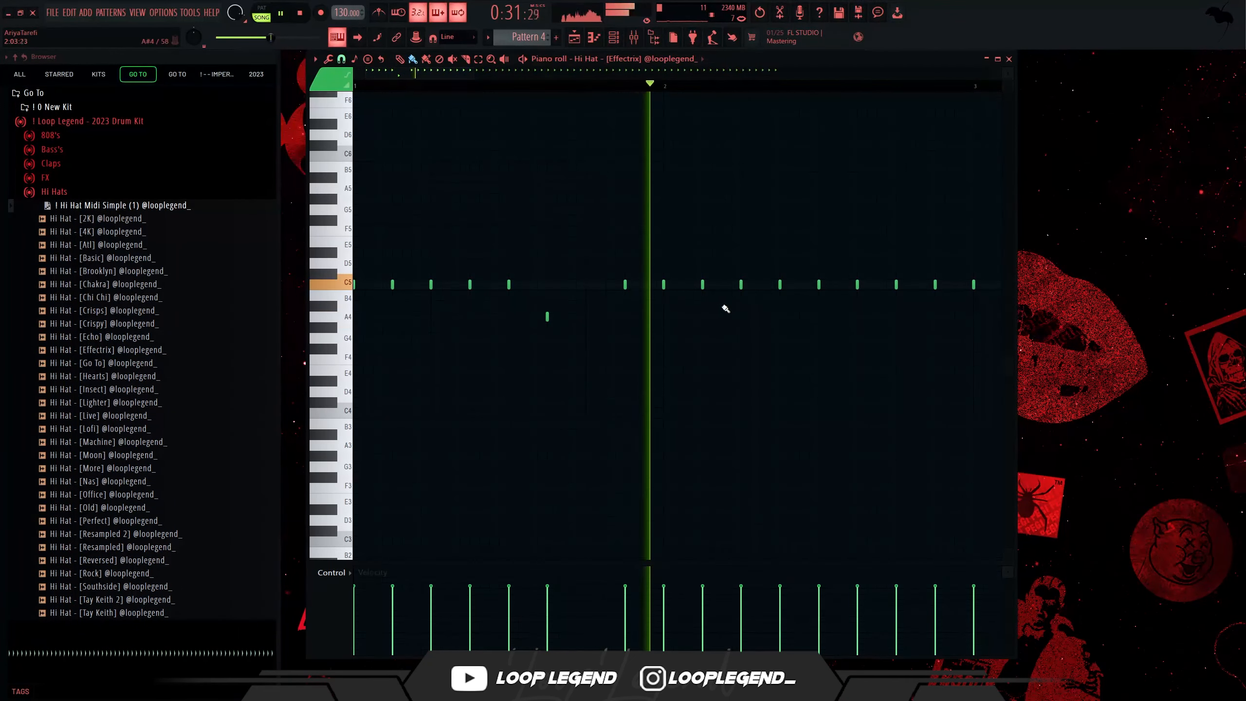
pyautogui.rightClick(819, 285)
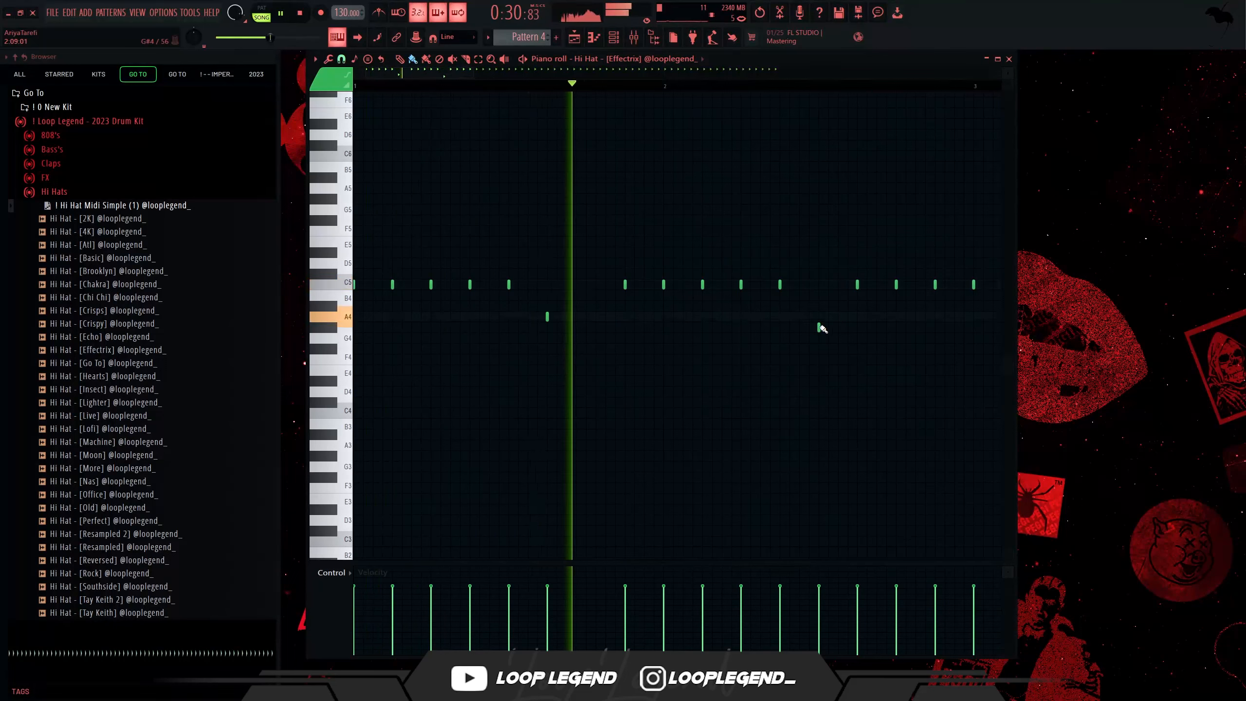
pyautogui.moveTo(816, 316); pyautogui.dragTo(820, 314)
pyautogui.rightClick(809, 316)
pyautogui.rightClick(858, 285)
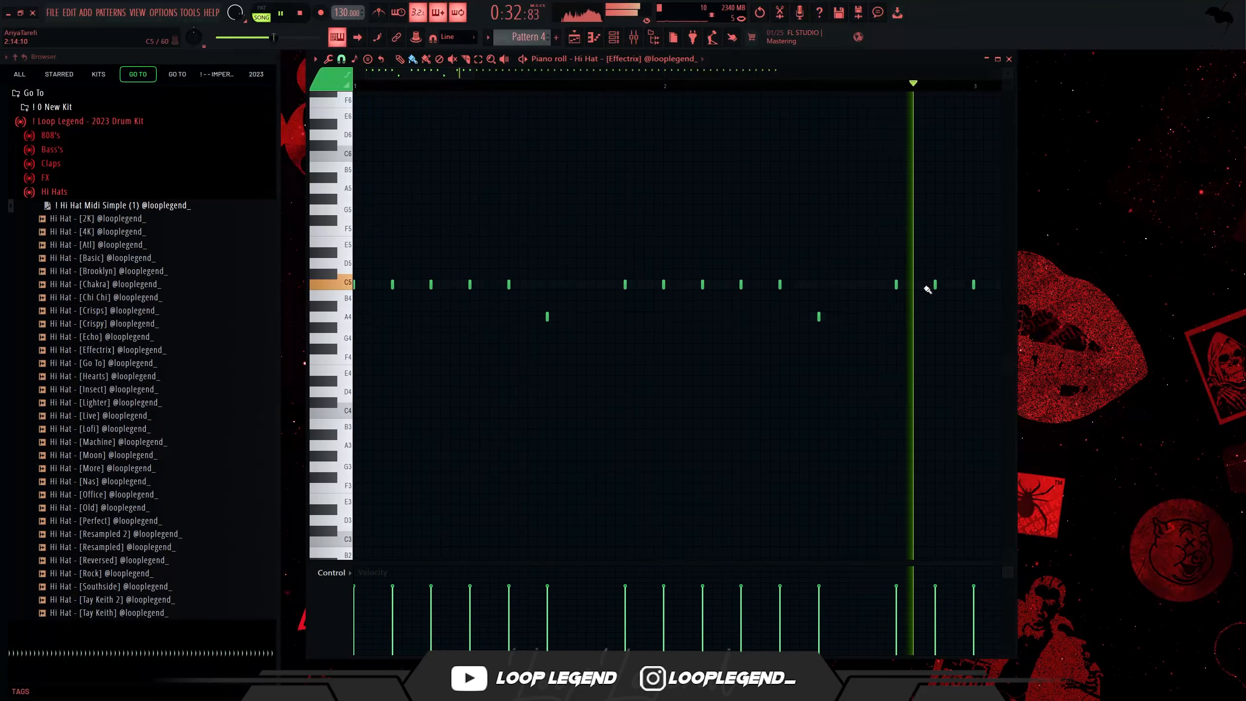
pyautogui.press('space')
# Step: Replace the C5 hit after bar two's A4 note with a three-hit A4 roll and delete the two following C5 hits
pyautogui.scroll(2, 644, 319)
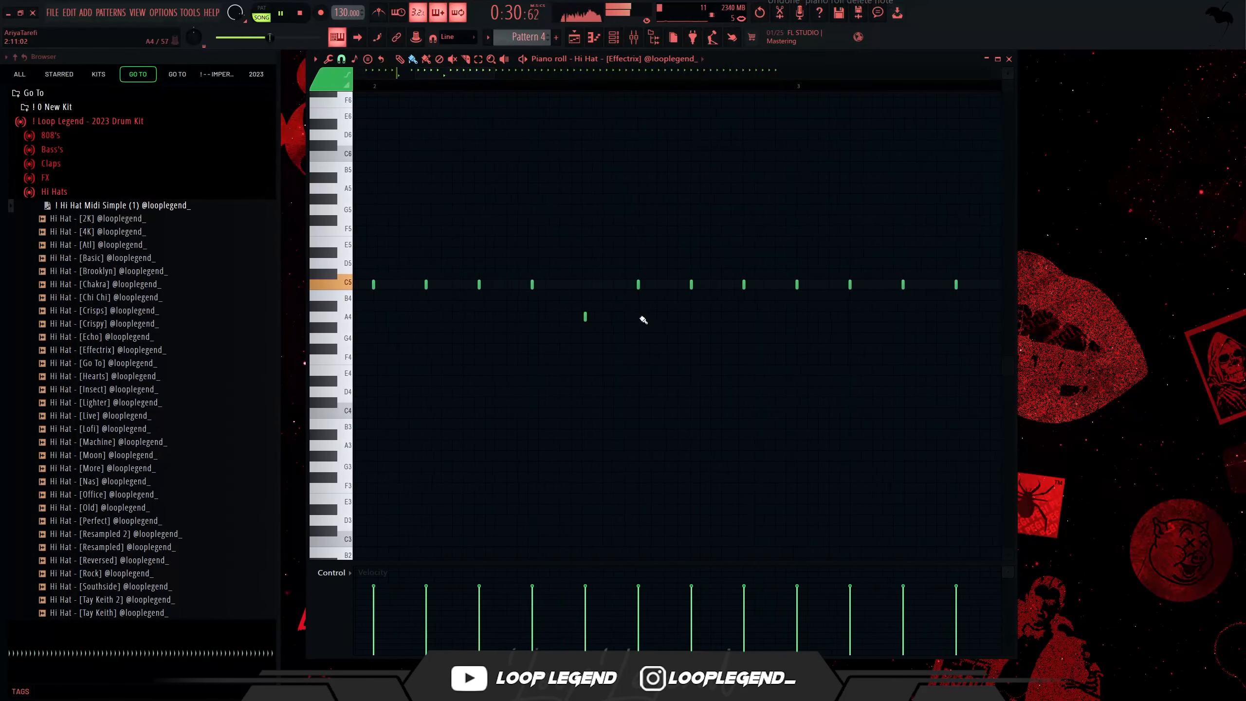
pyautogui.rightClick(625, 317)
pyautogui.rightClick(638, 284)
pyautogui.moveTo(638, 316); pyautogui.dragTo(665, 317)
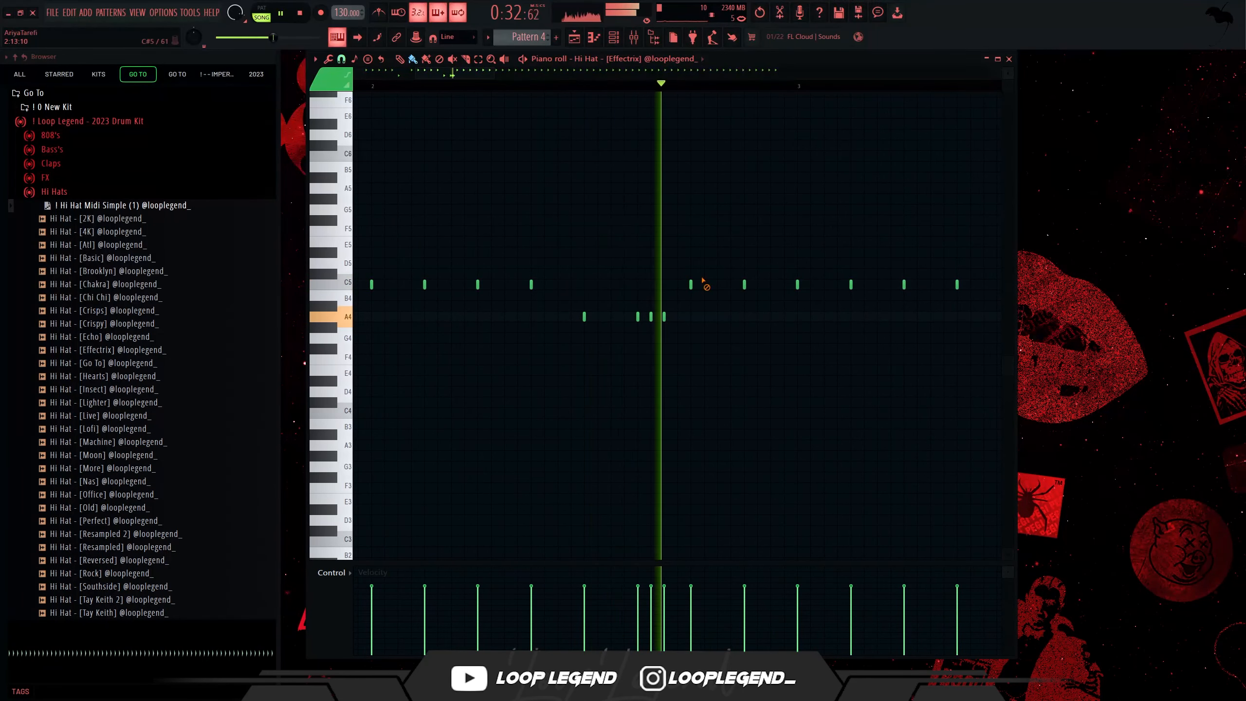
pyautogui.press('space')
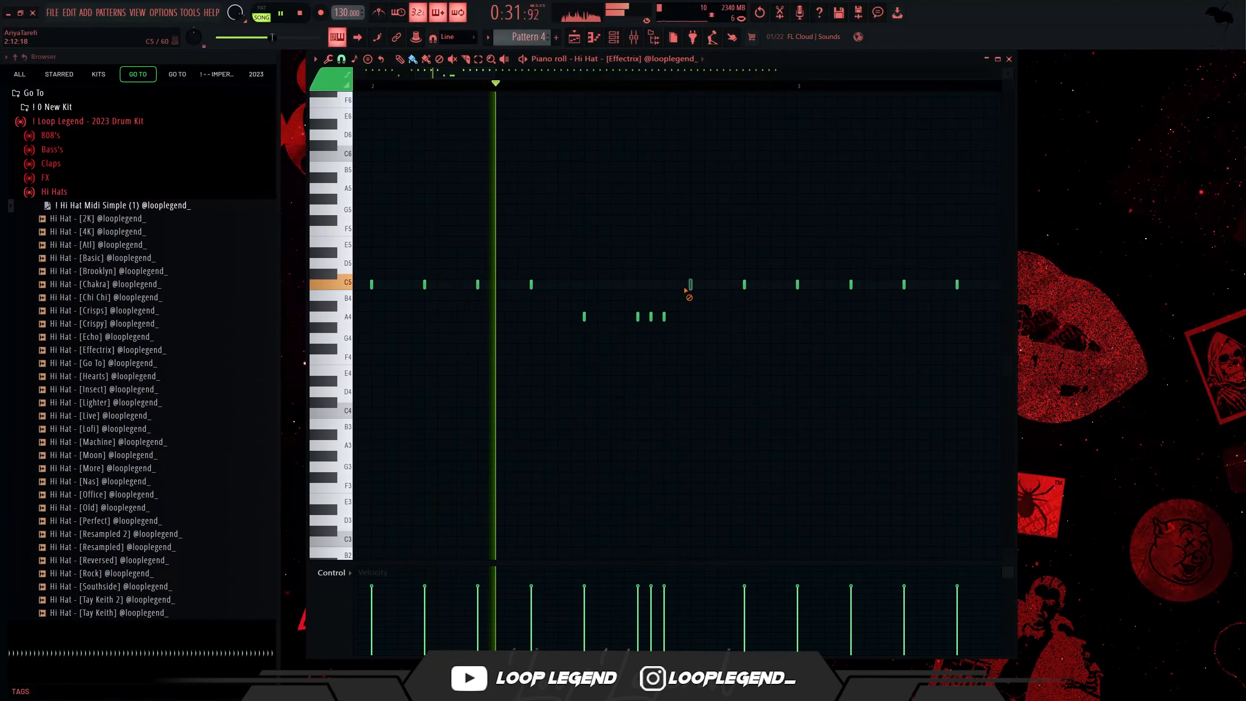
pyautogui.rightClick(691, 285)
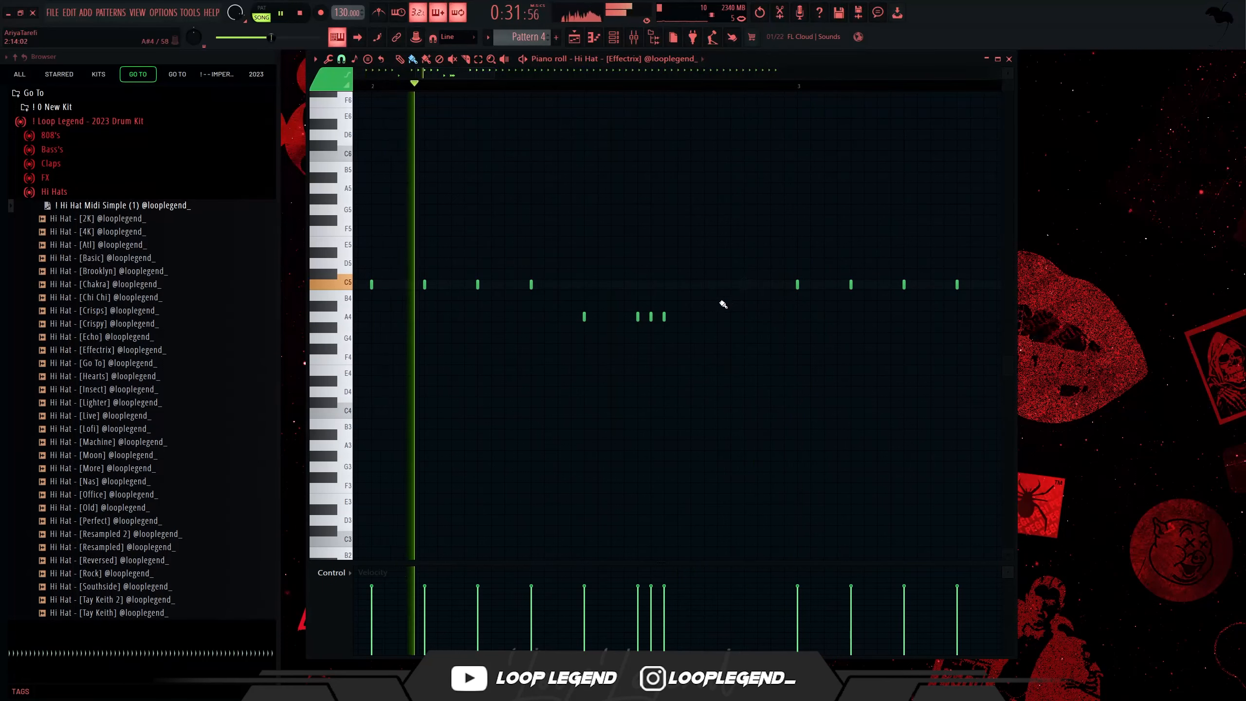
pyautogui.scroll(-3, 723, 305)
pyautogui.scroll(4, 804, 355)
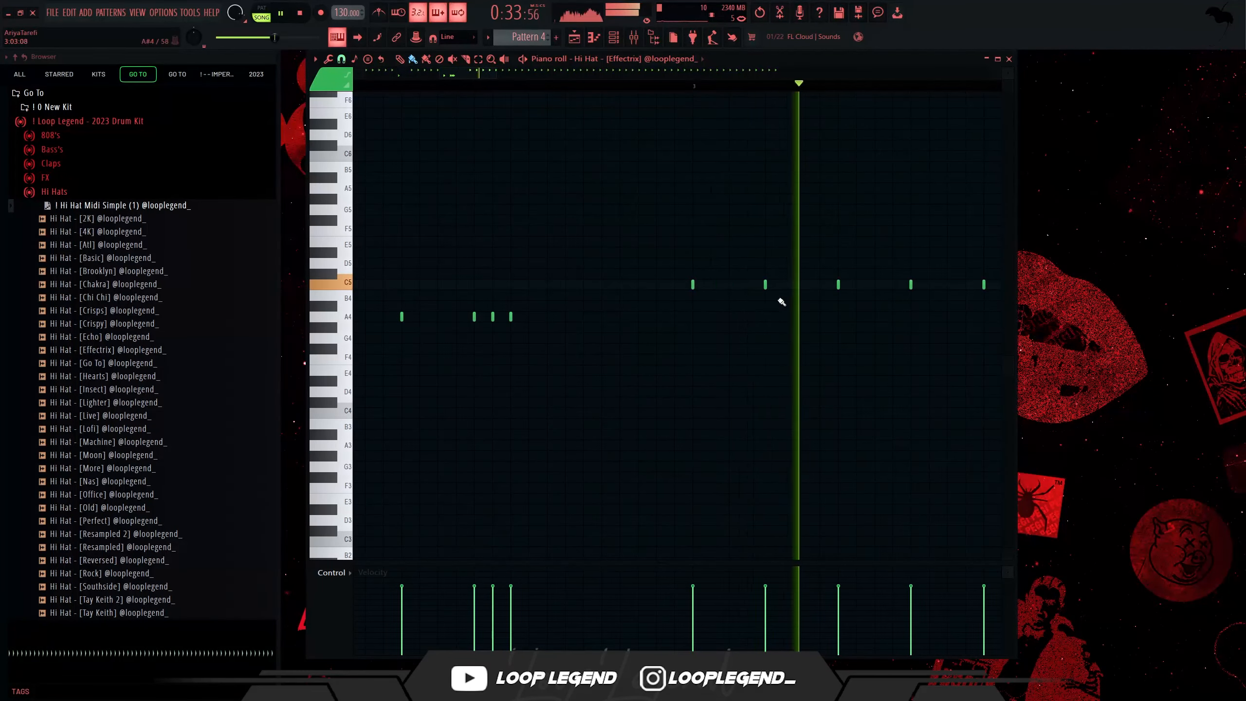
pyautogui.moveTo(746, 295); pyautogui.dragTo(548, 319)
pyautogui.scroll(-4, 579, 326)
pyautogui.scroll(3, 633, 356)
pyautogui.click(567, 425)
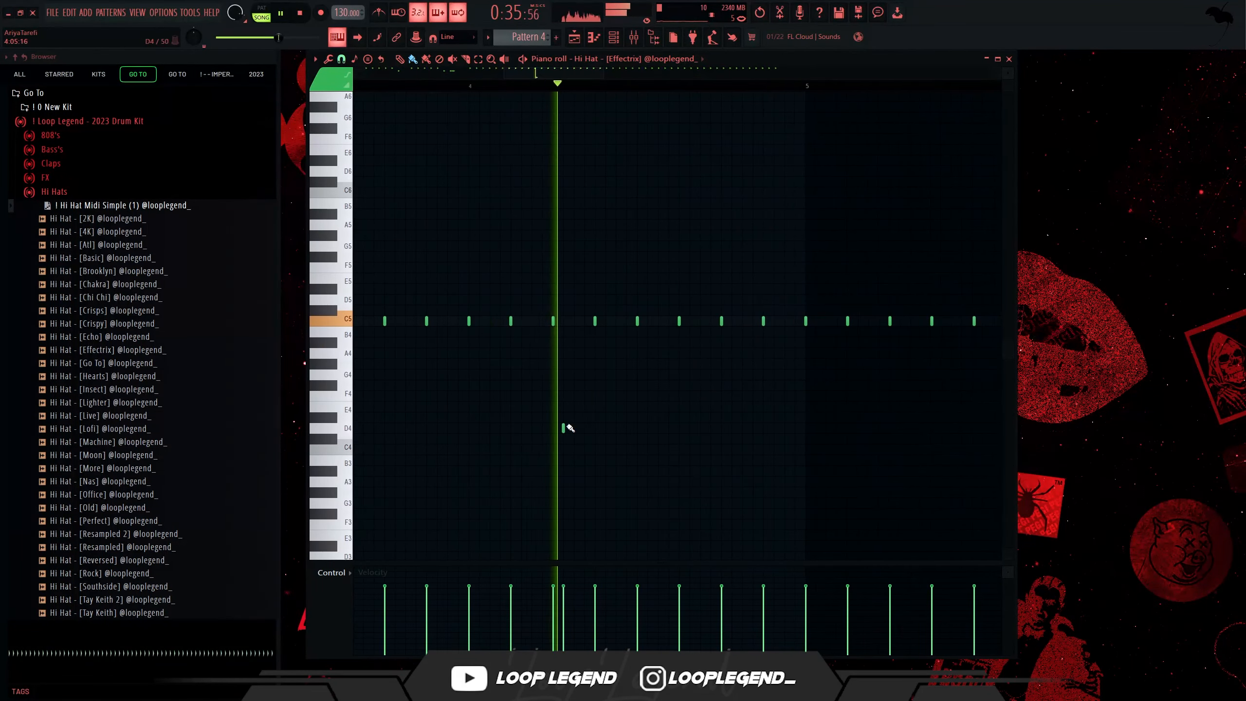
pyautogui.press('space')
pyautogui.scroll(3, 556, 475)
pyautogui.press('space')
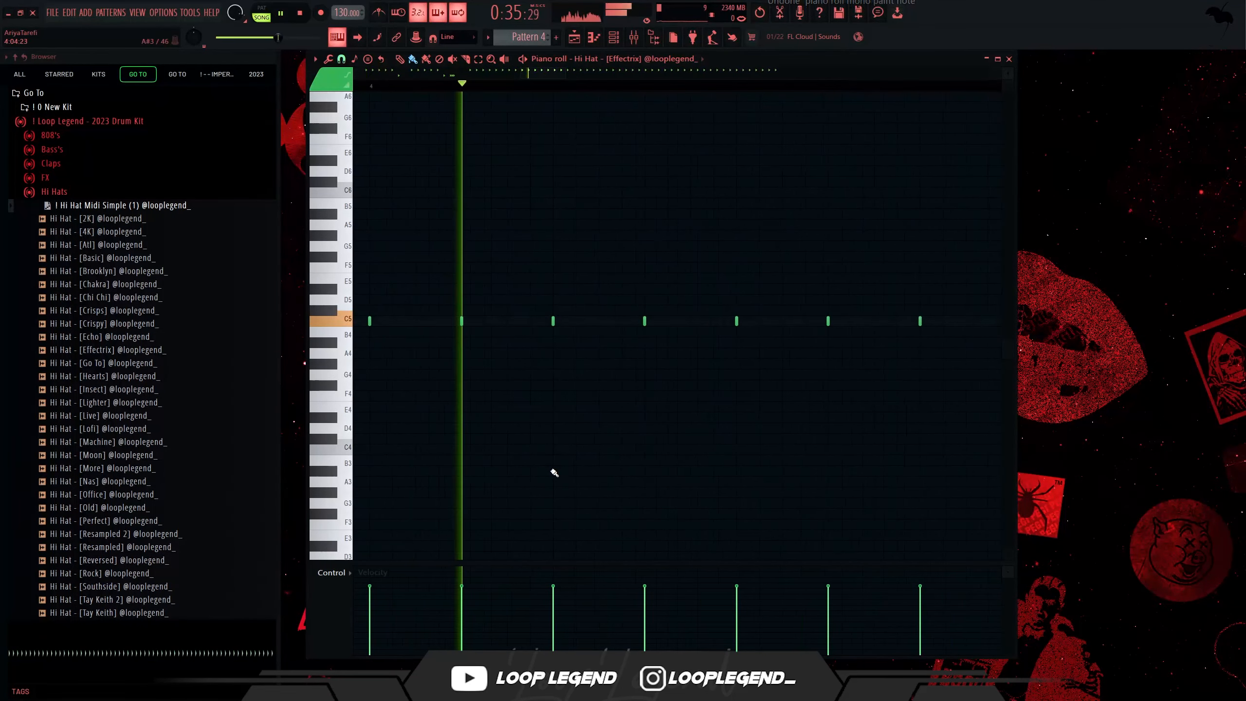
# Step: Rework the C5 hi-hat hits at the end of bar four into a lower-pitched run around C4 and A3
pyautogui.press('space')
pyautogui.moveTo(550, 472); pyautogui.dragTo(554, 470)
pyautogui.press('space')
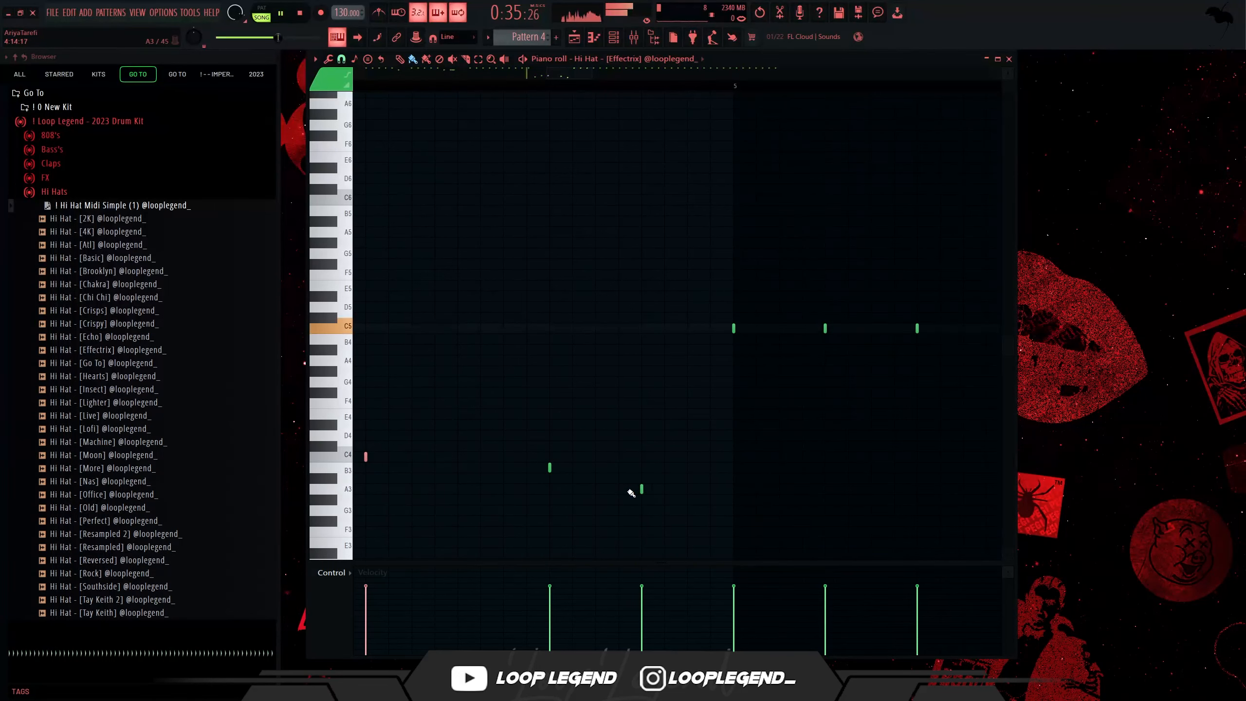
pyautogui.moveTo(667, 517); pyautogui.dragTo(494, 409)
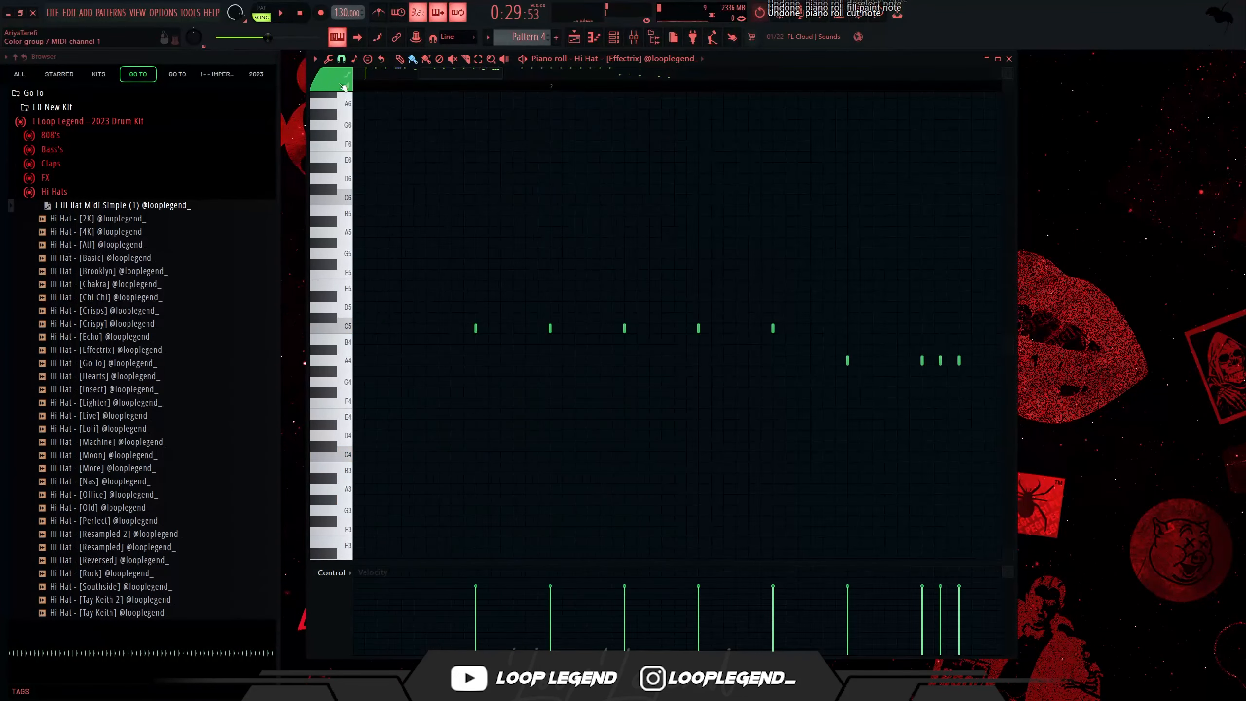
# Step: Set the piano roll snap to 1/6 beat and add a quick C#5 hi-hat fill in bar three
pyautogui.click(341, 59)
pyautogui.click(358, 177)
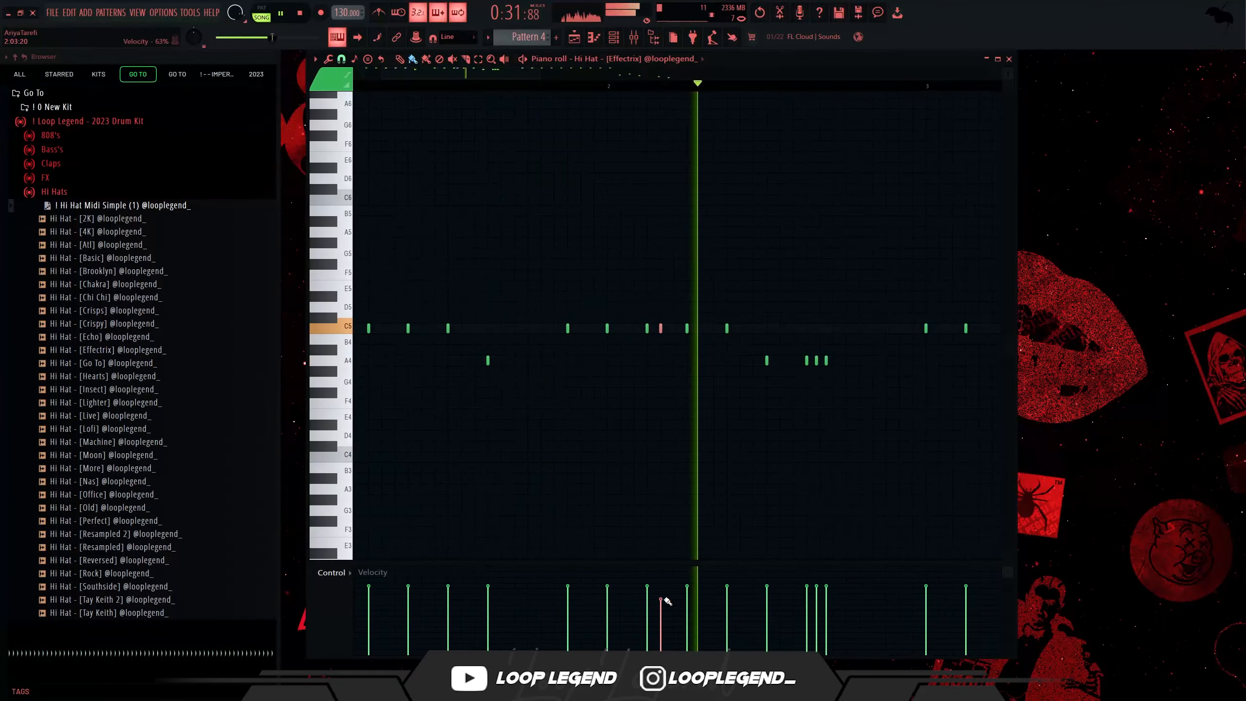
pyautogui.scroll(4, 662, 381)
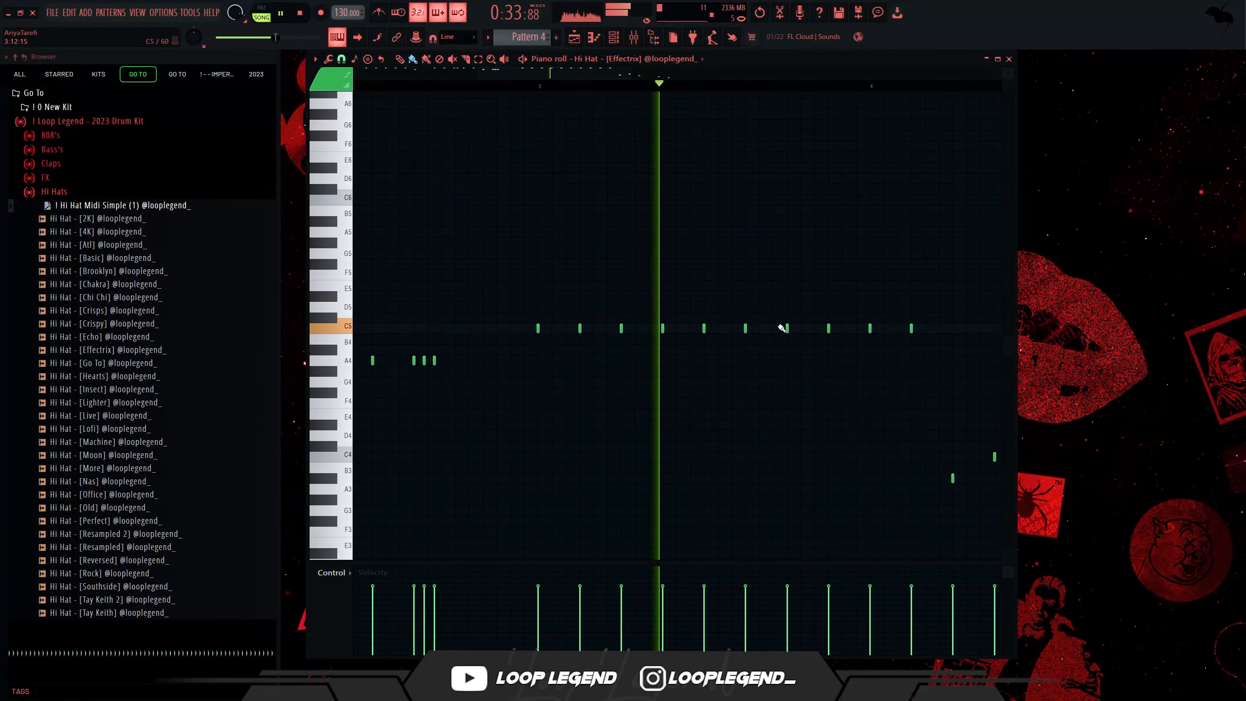
pyautogui.click(760, 317)
pyautogui.click(773, 317)
pyautogui.click(787, 317)
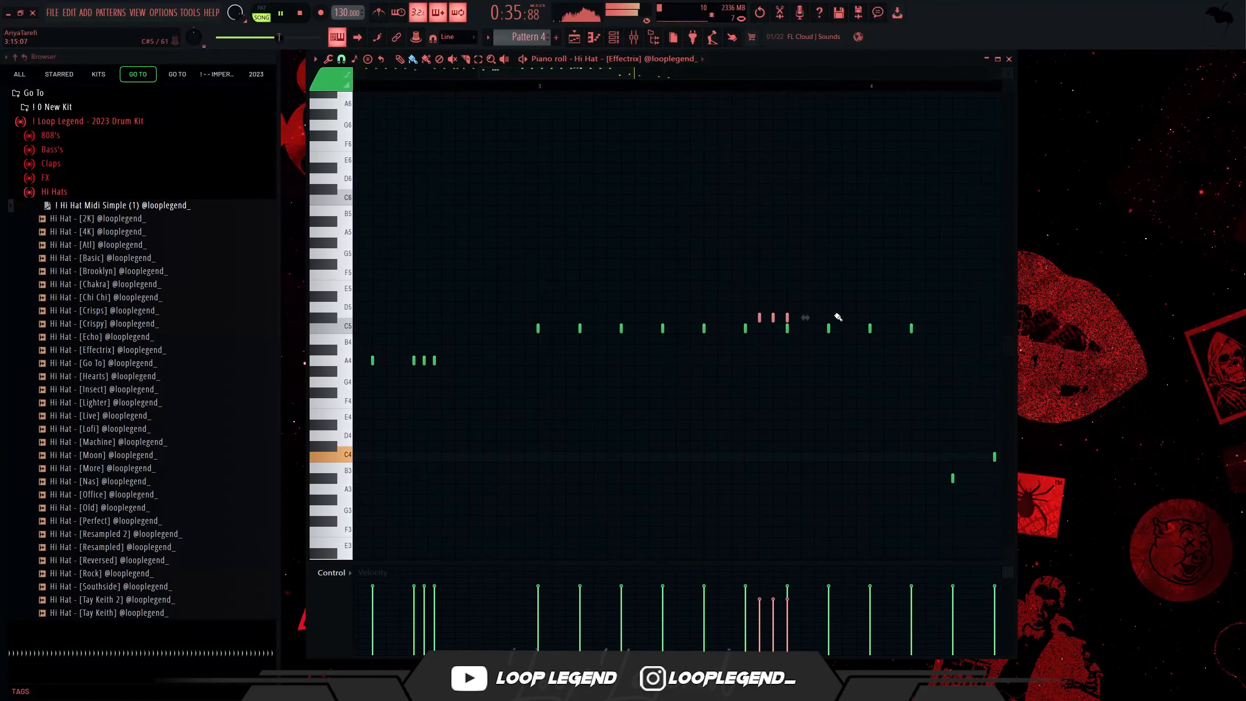
# Step: Duplicate the four-bar hi-hat pattern into bars five to eight and set the snap to 1/3 beat
pyautogui.scroll(3, 827, 323)
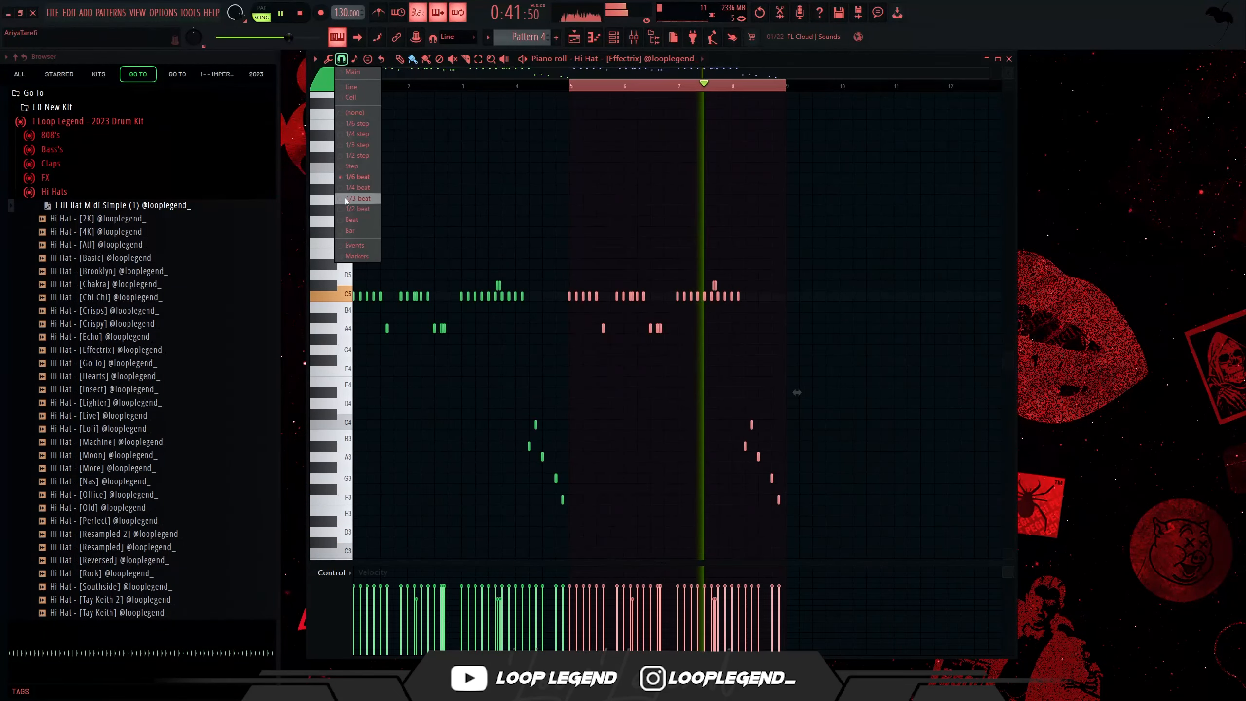
pyautogui.hotkey('ctrl', 'd')
pyautogui.scroll(2, 500, 255)
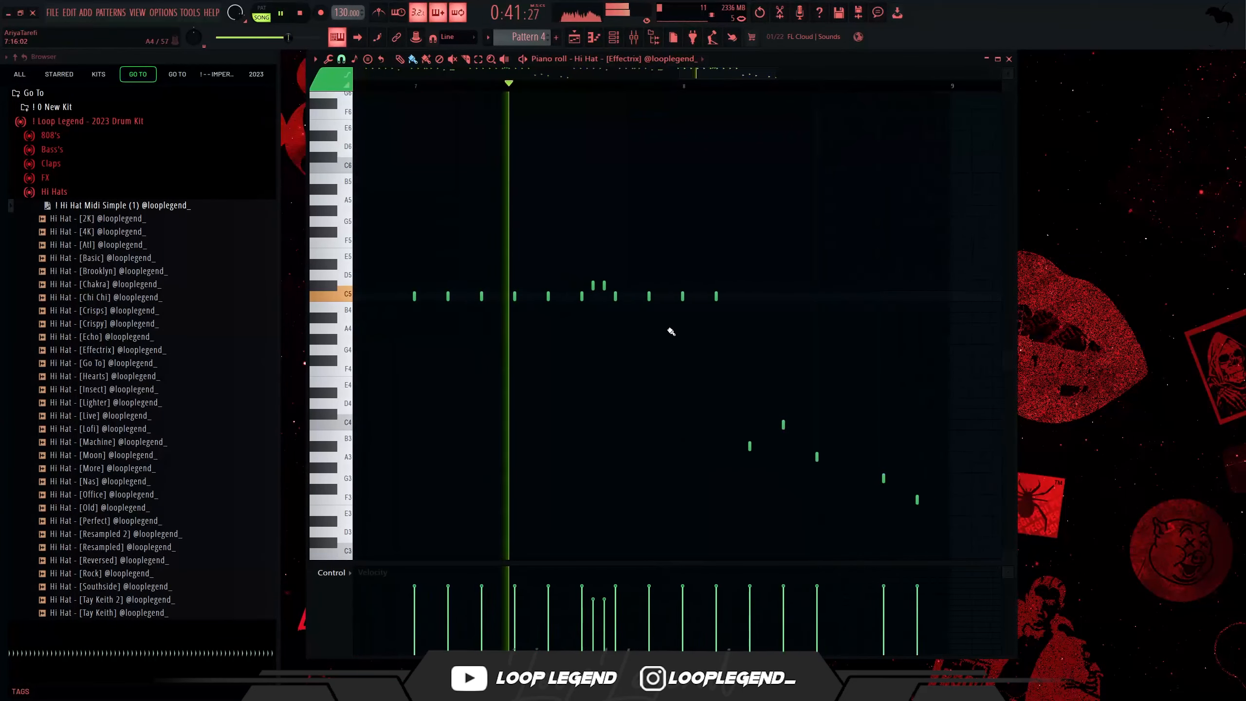
# Step: Replace the second C5 hit of bar eight with two C5 hits spaced 1/3 beat apart
pyautogui.scroll(1, 667, 329)
pyautogui.rightClick(746, 297)
pyautogui.click(731, 298)
pyautogui.click(761, 299)
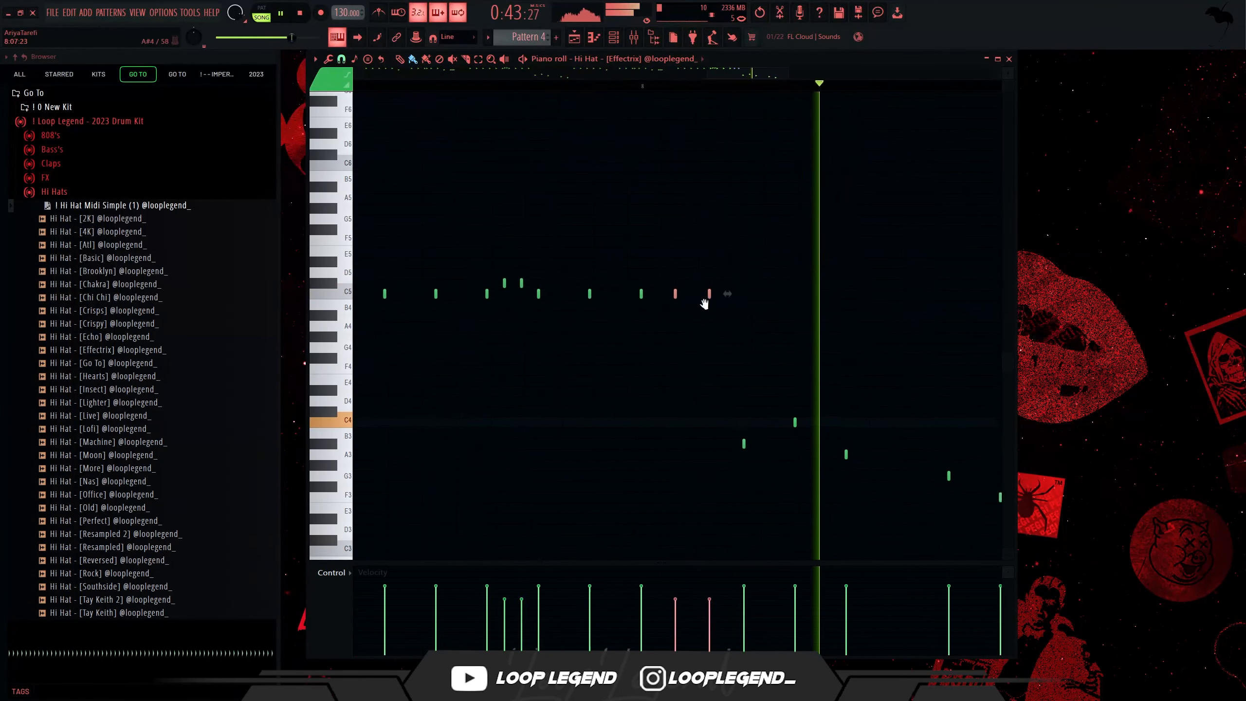
# Step: Replace the low run at the end of bar eight with 1/3-beat hi-hat hits on A#3 and B3
pyautogui.press('space')
pyautogui.scroll(-1, 744, 470)
pyautogui.moveTo(923, 522); pyautogui.dragTo(629, 363)
pyautogui.press('Delete')
pyautogui.moveTo(646, 422); pyautogui.dragTo(673, 422)
pyautogui.click(730, 433)
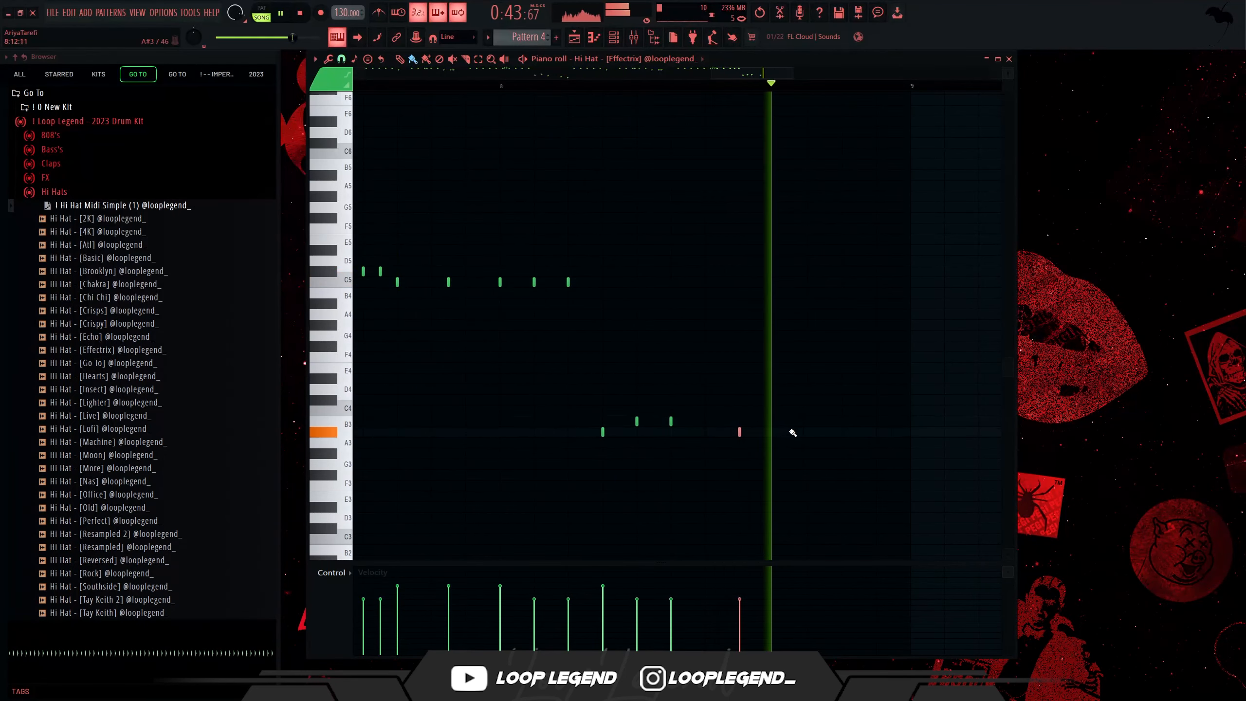
pyautogui.moveTo(808, 433); pyautogui.dragTo(843, 433)
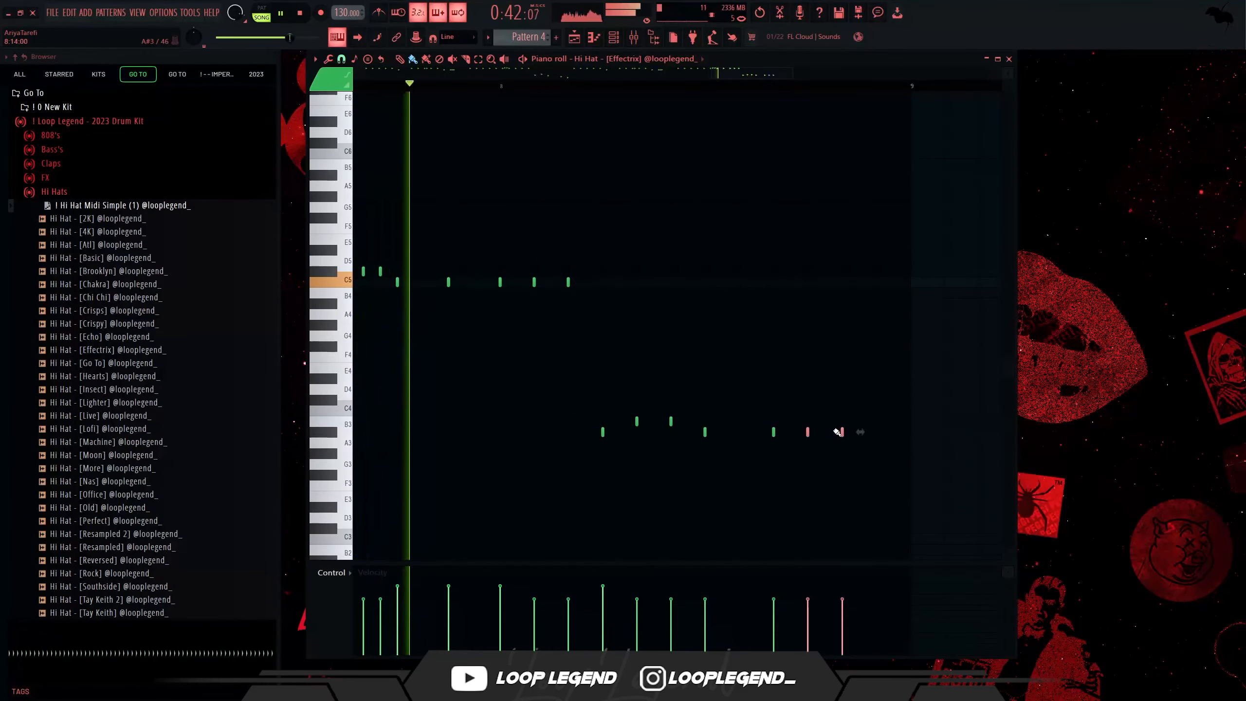
pyautogui.scroll(-2, 832, 496)
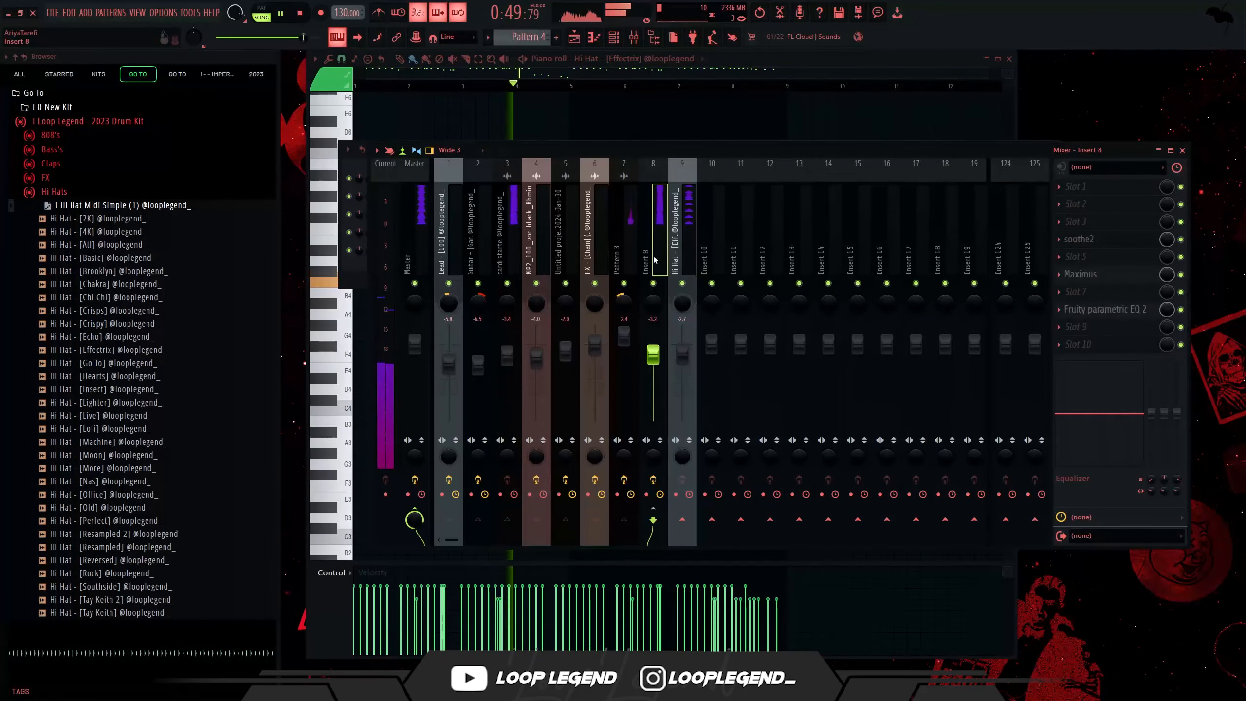
# Step: Audition the Merged, Palsy, Slice and Spacecraft snares from the drum kit and load Spacecraft in a new sampler channel
pyautogui.click(55, 194)
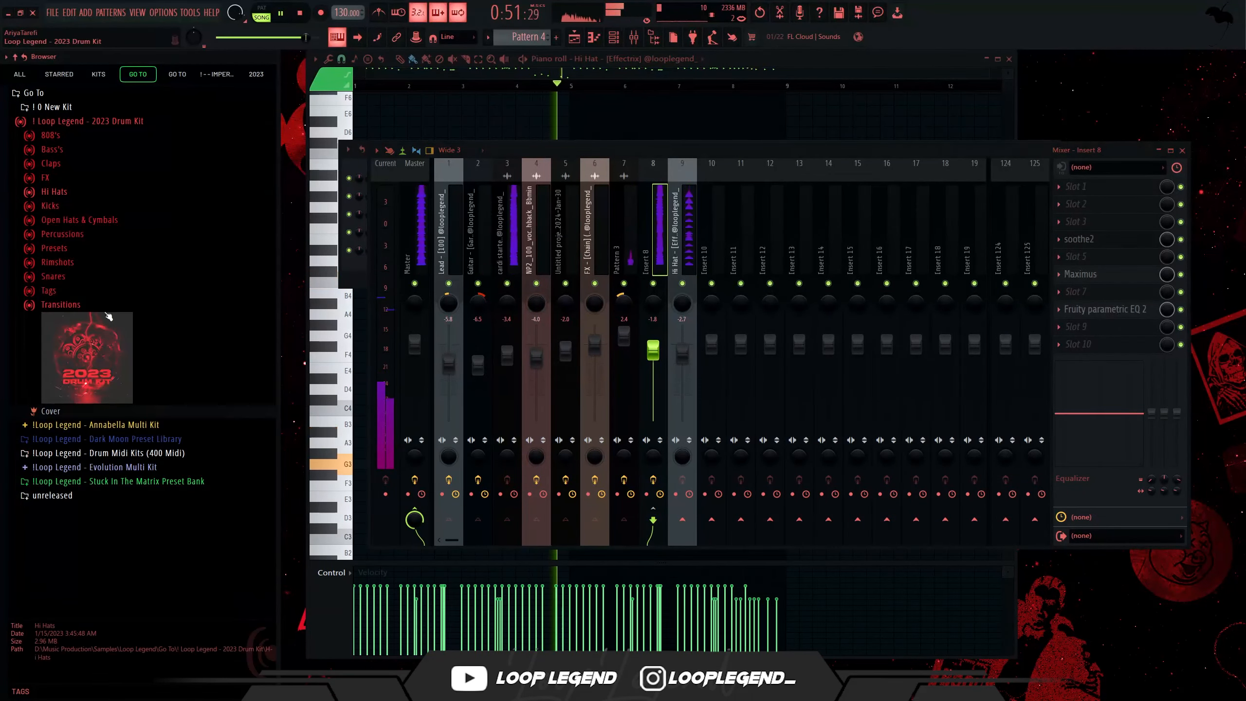
pyautogui.click(64, 280)
pyautogui.click(122, 463)
pyautogui.click(131, 526)
pyautogui.click(130, 554)
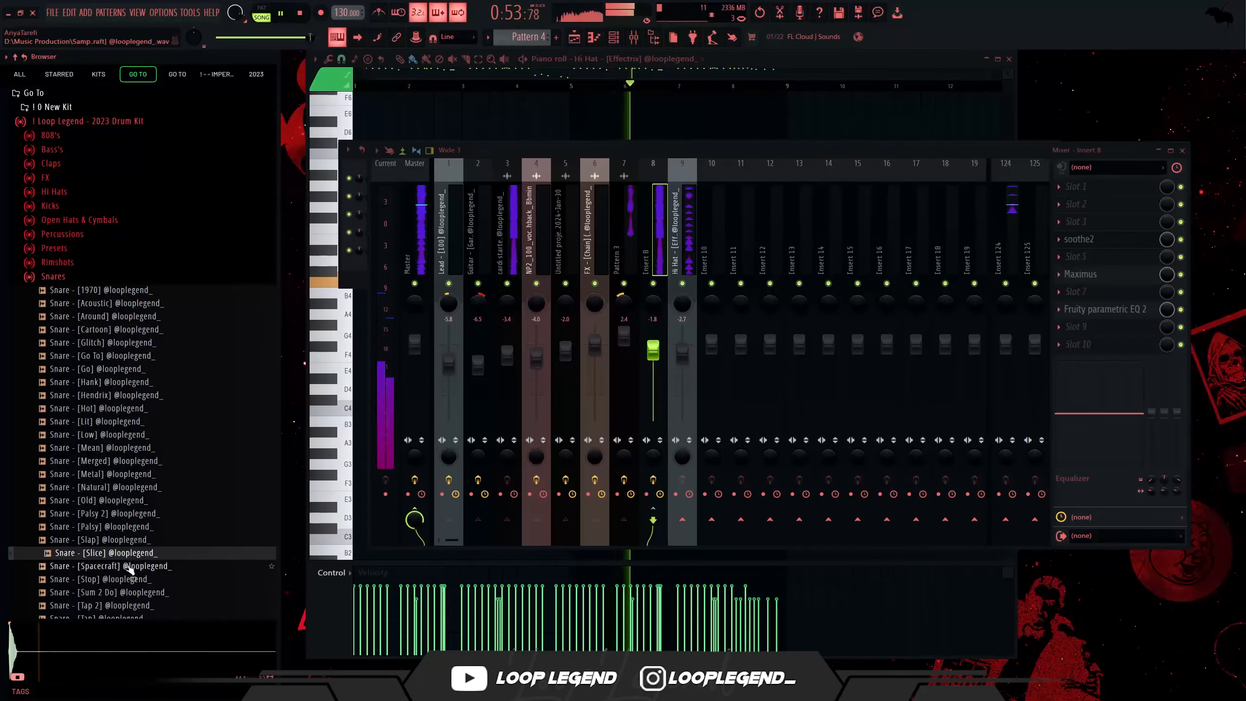
pyautogui.click(127, 569)
pyautogui.rightClick(128, 569)
pyautogui.click(140, 463)
# Step: Audition the Low, Hendrix and Hot snares and load Hendrix in another new sampler channel
pyautogui.scroll(-4, 121, 515)
pyautogui.click(117, 281)
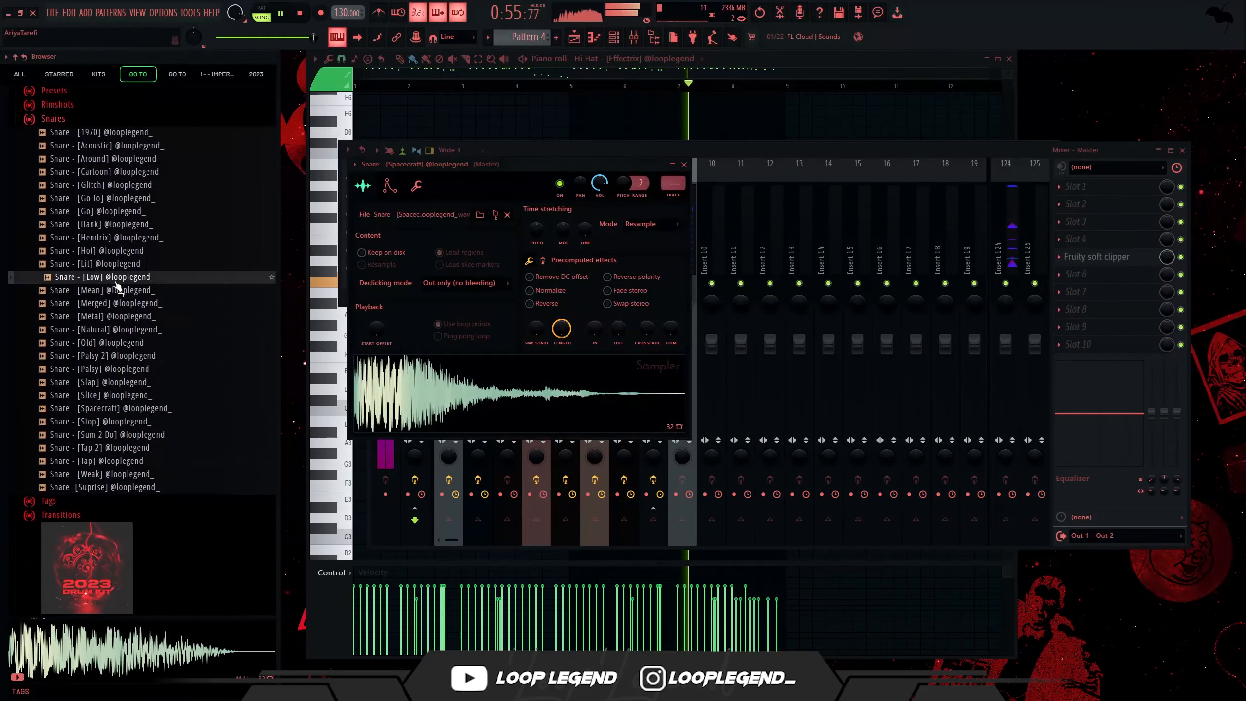
pyautogui.click(118, 239)
pyautogui.click(116, 253)
pyautogui.click(114, 240)
pyautogui.rightClick(114, 242)
pyautogui.click(130, 261)
pyautogui.scroll(4, 107, 216)
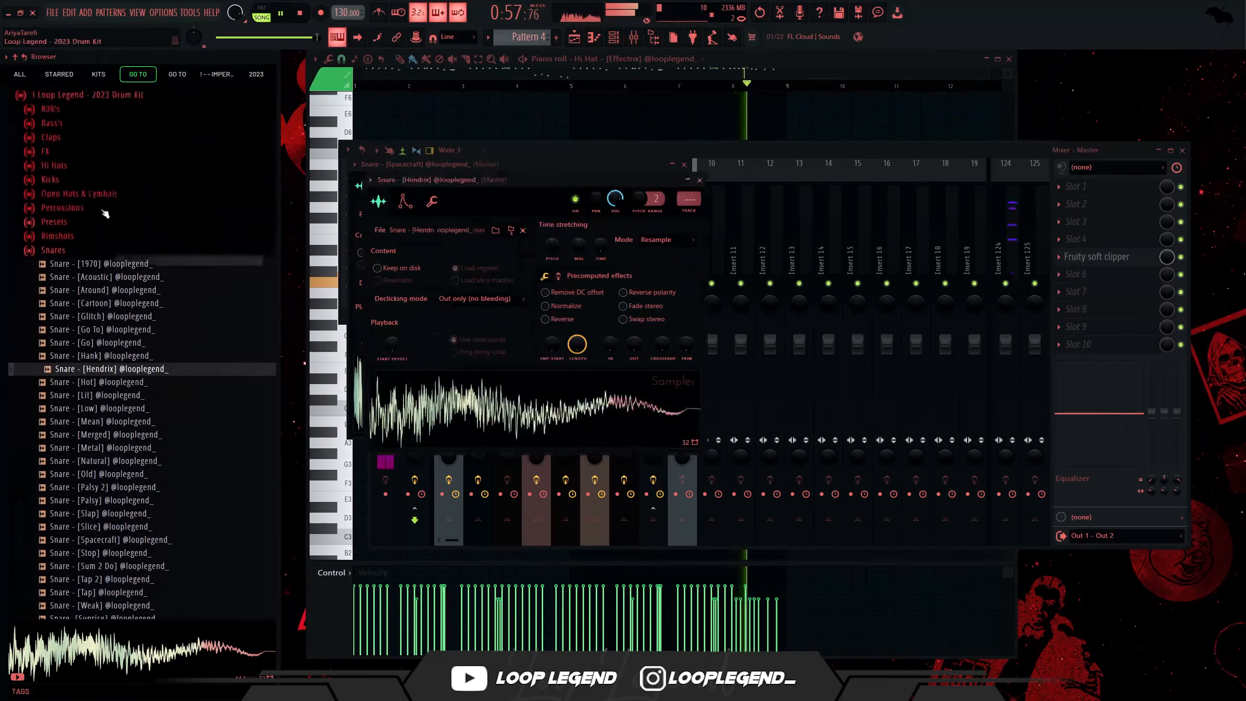
# Step: Load the 8-bar clap MIDI pattern onto the Spacecraft snare and route both snare channels to mixer tracks 10 and 11
pyautogui.press('F6')
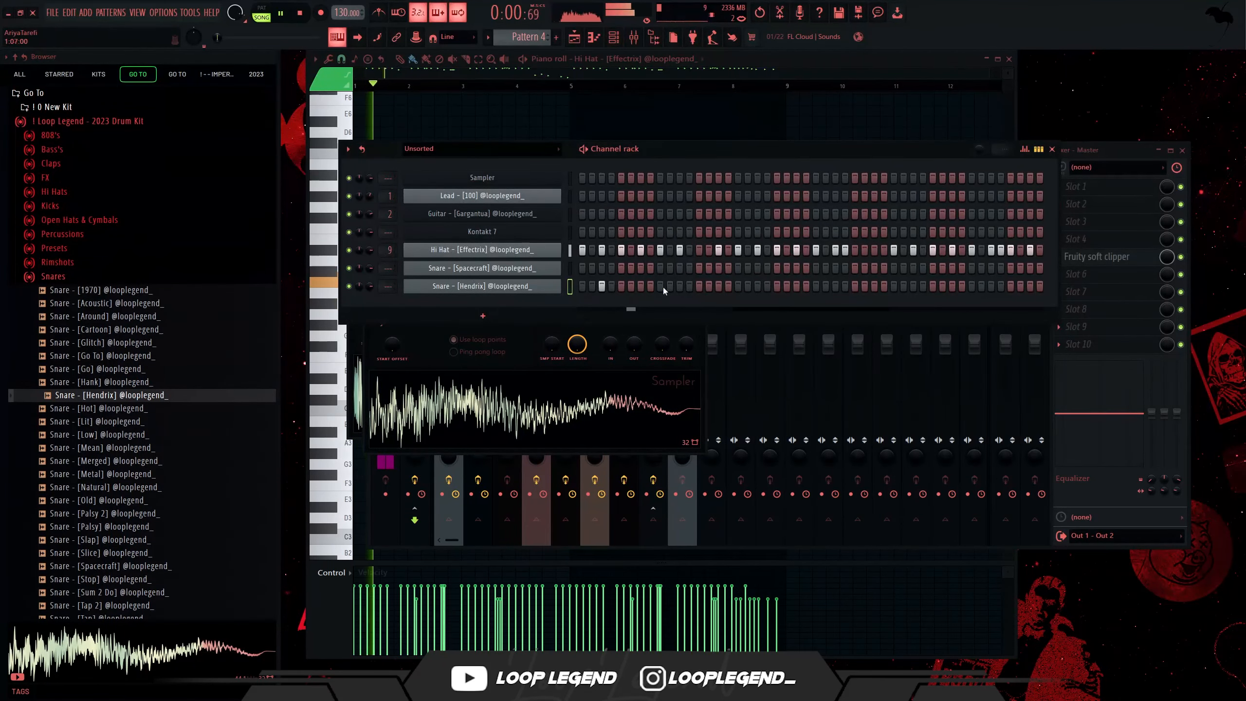
pyautogui.press('space')
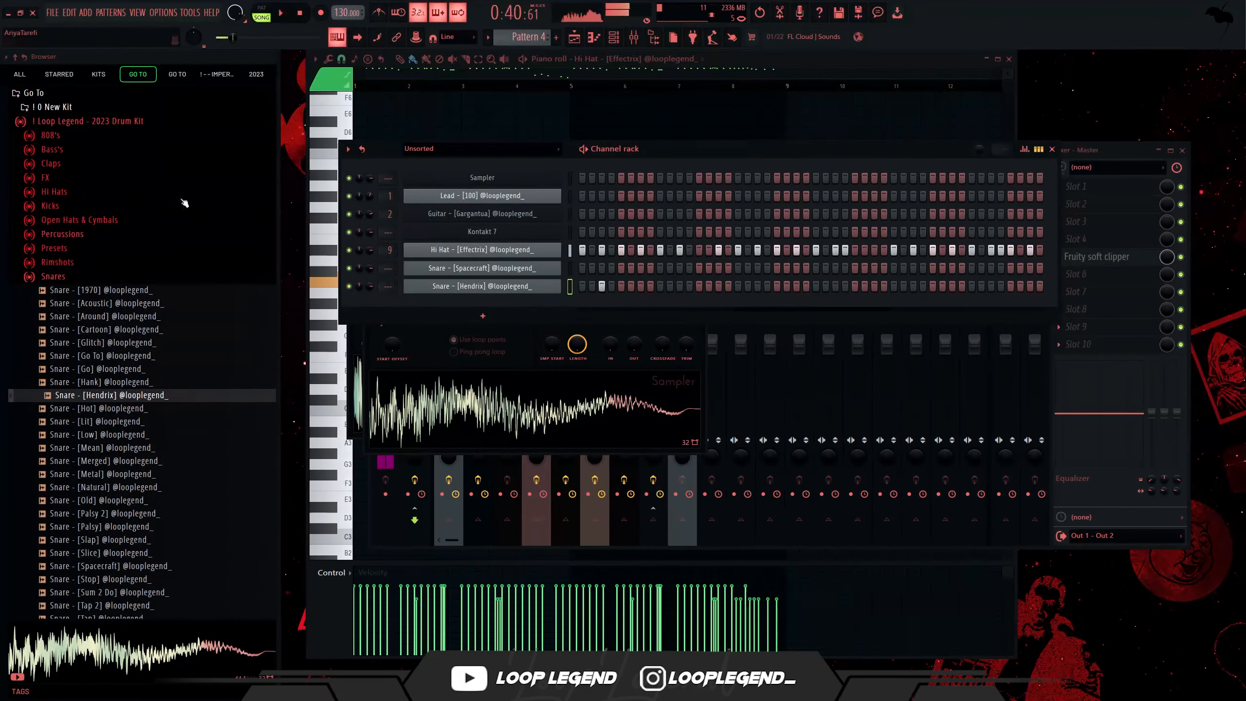
pyautogui.click(74, 164)
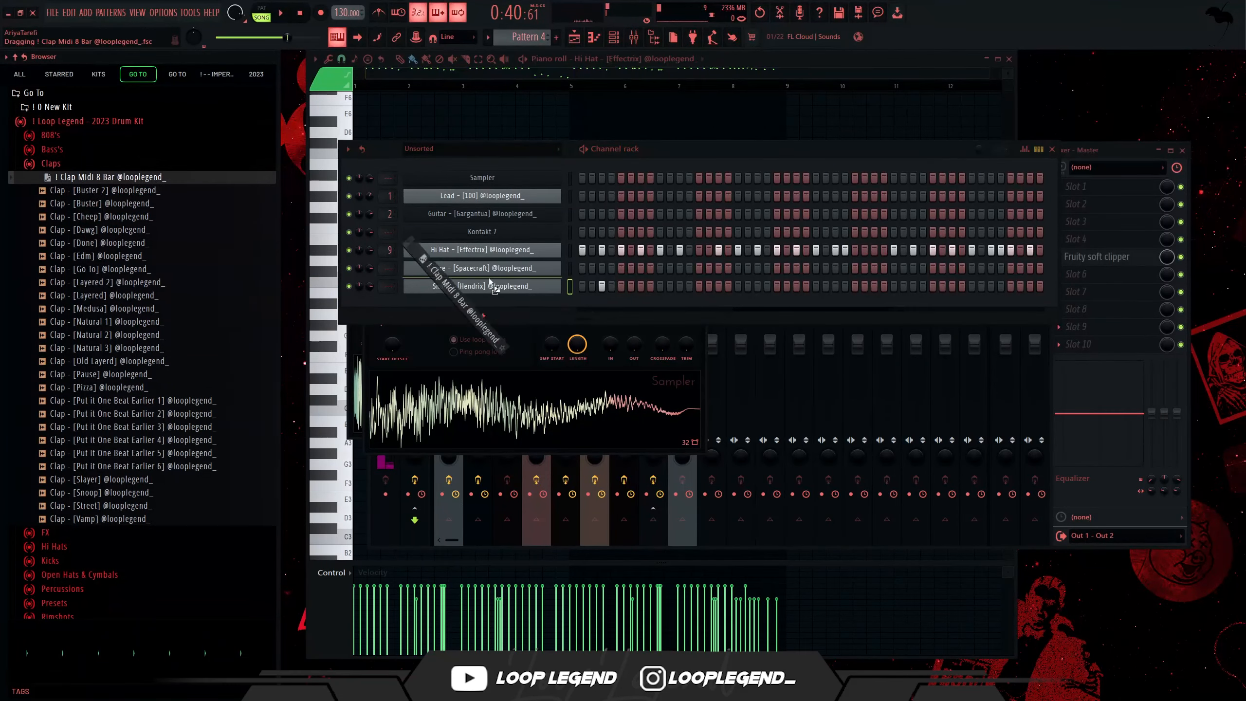
pyautogui.hotkey('ctrl', 'l')
pyautogui.press('space')
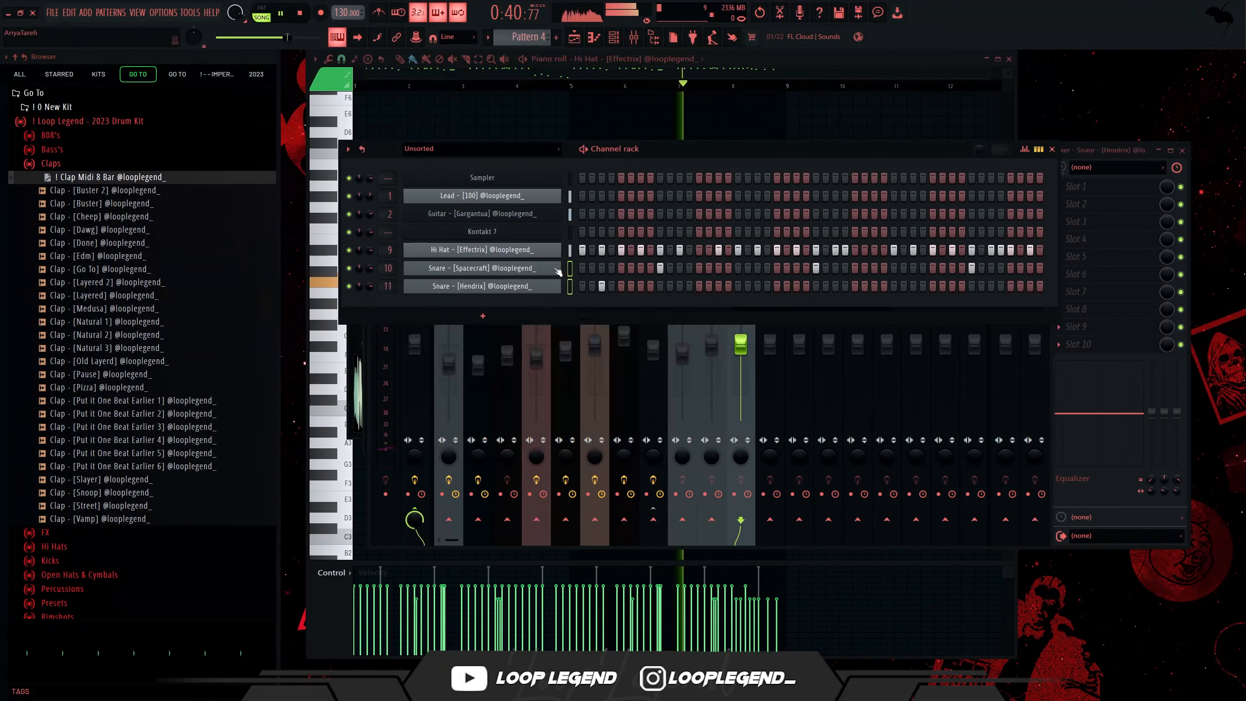
# Step: Lower the Spacecraft snare's mixer track to -4.0 dB
pyautogui.press('F6')
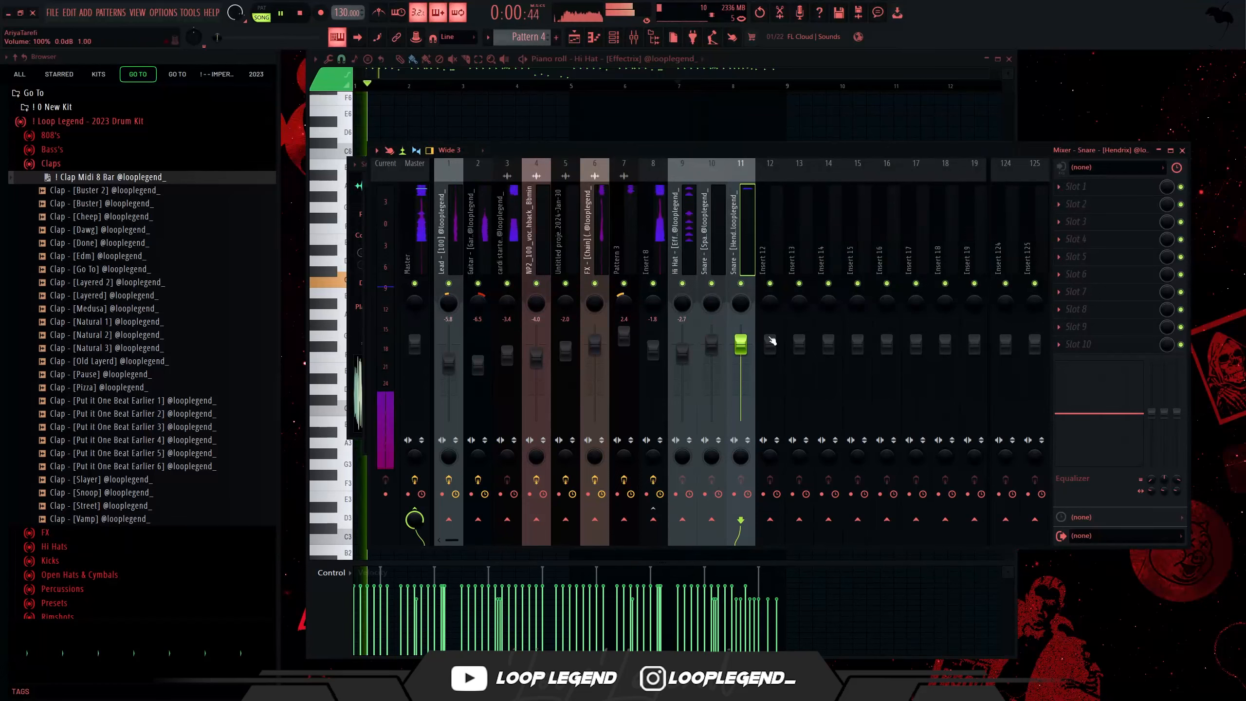
pyautogui.click(715, 251)
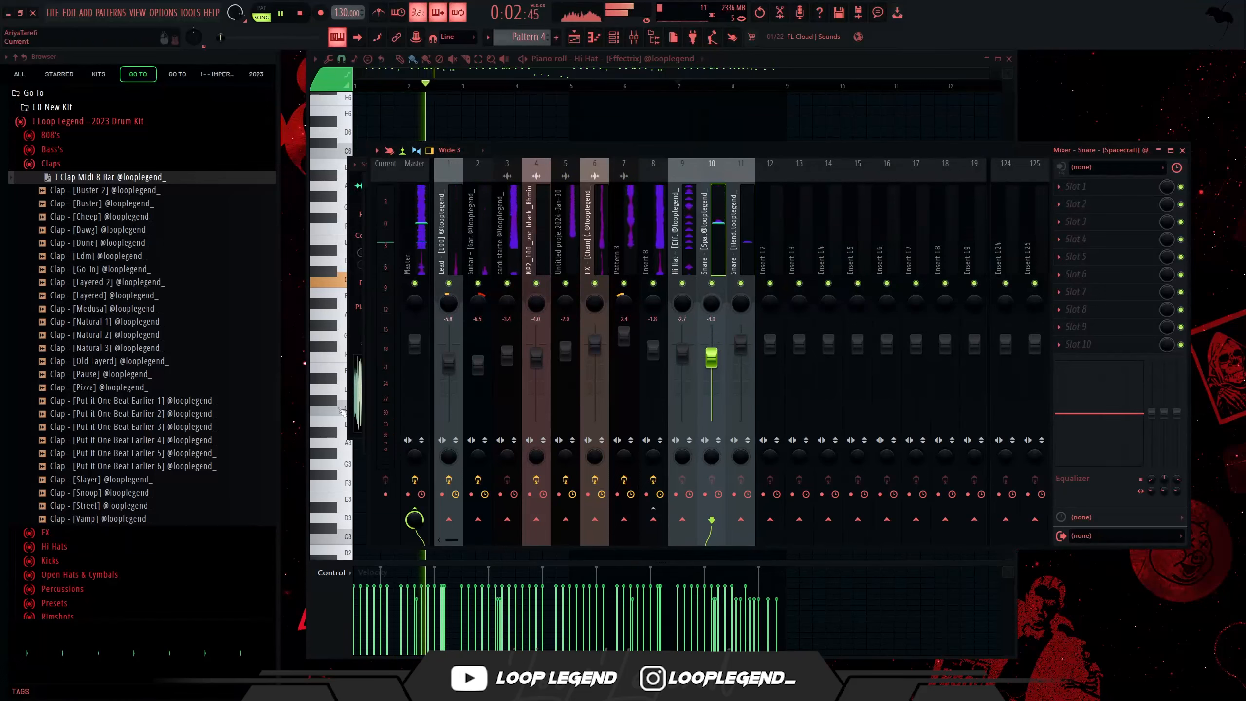
# Step: Load the Street clap in a new channel doubling the Spacecraft snare's hits, and set its mixer track 12 to -5.4 dB
pyautogui.scroll(-4, 105, 443)
pyautogui.click(118, 347)
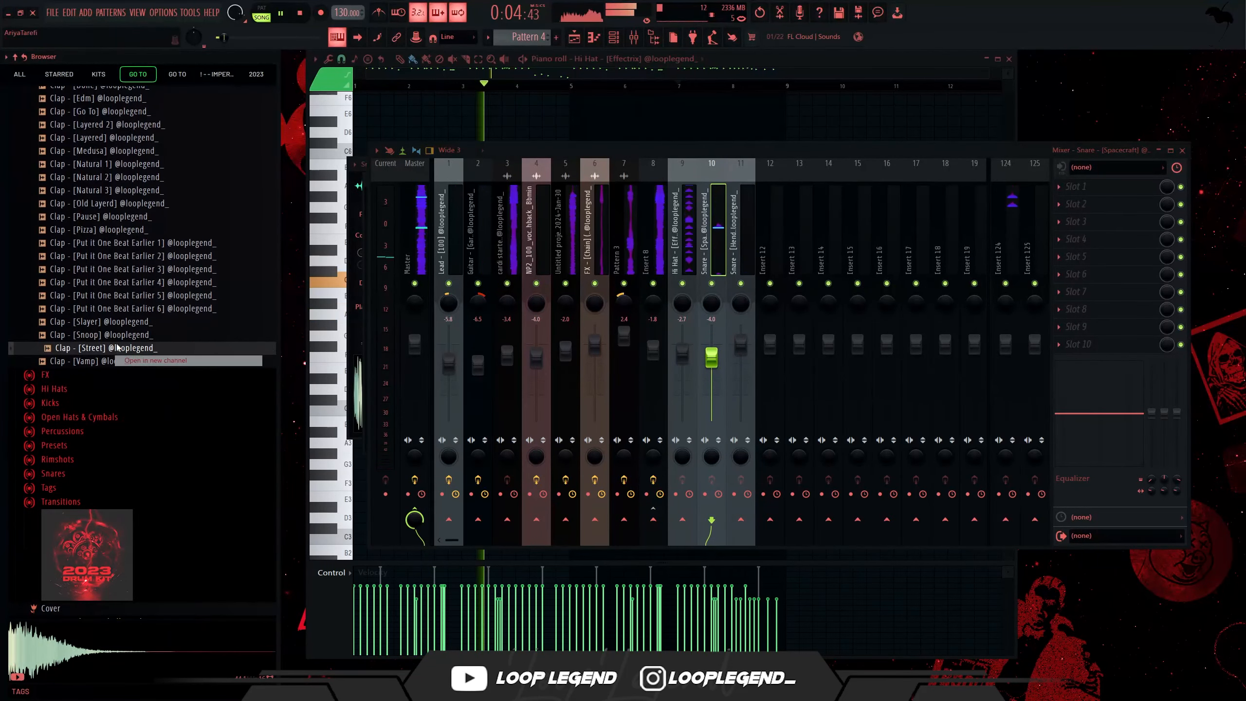
pyautogui.moveTo(118, 348); pyautogui.dragTo(608, 362)
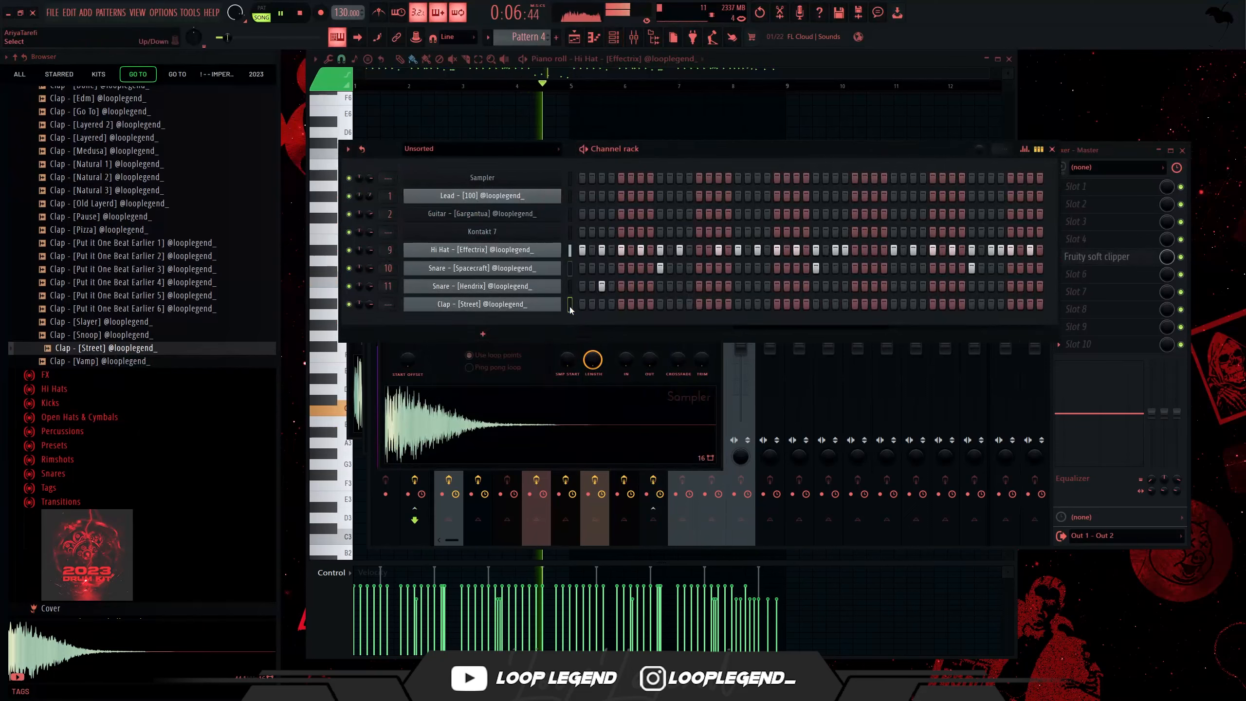
pyautogui.hotkey('ctrl', 'l')
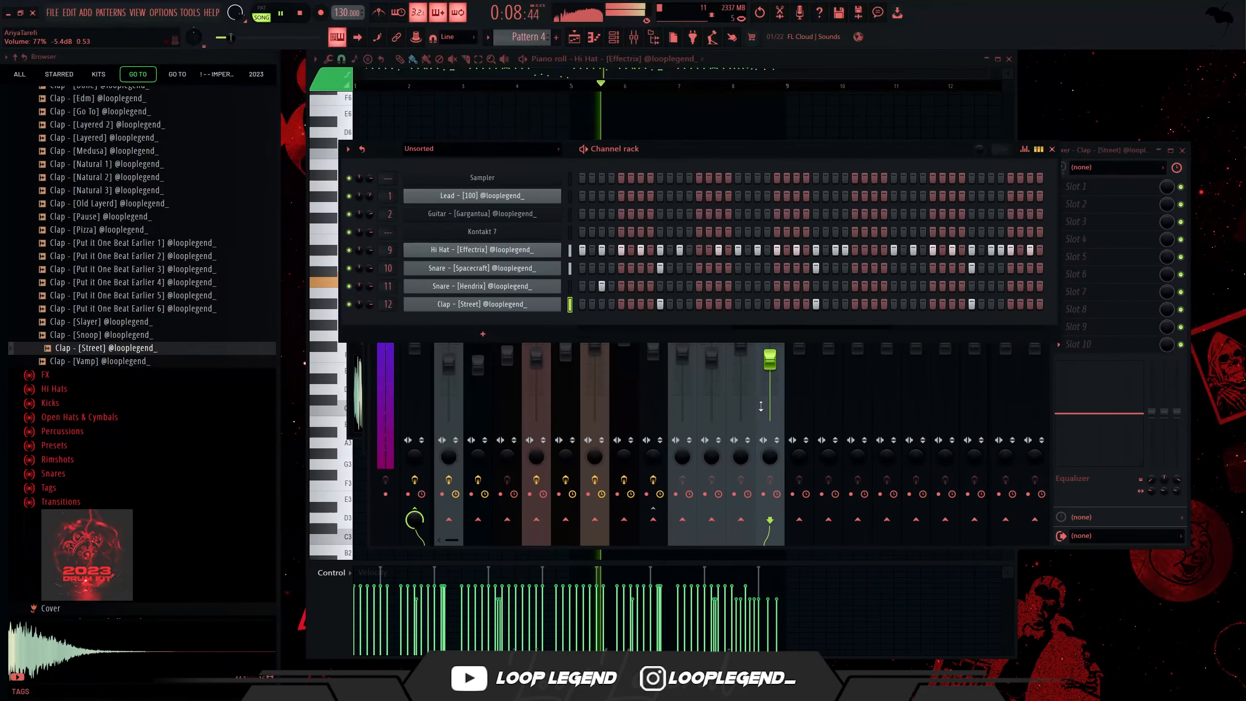
pyautogui.moveTo(761, 386); pyautogui.dragTo(761, 402)
# Step: Route the Spacecraft snare and Street clap tracks together into Insert 13 and lower that bus to -2.7 dB
pyautogui.keyDown('ctrl'); pyautogui.click(766, 251); pyautogui.keyUp('ctrl')
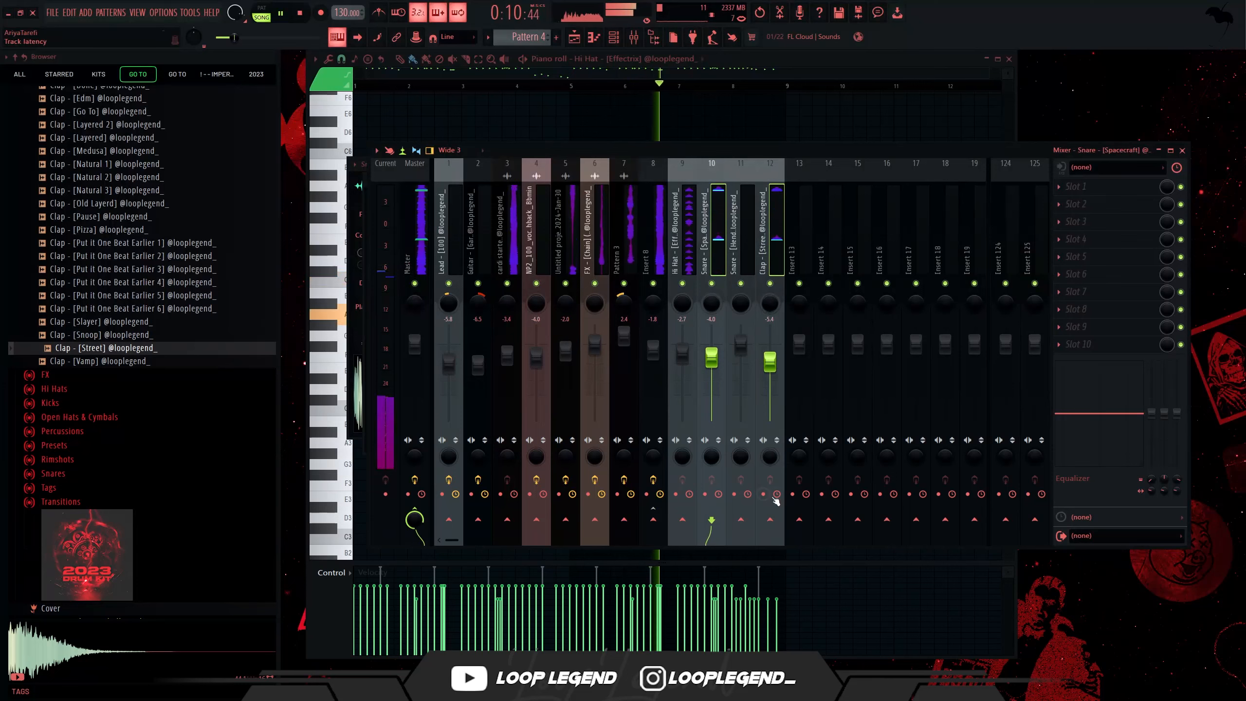
pyautogui.rightClick(800, 519)
pyautogui.click(825, 530)
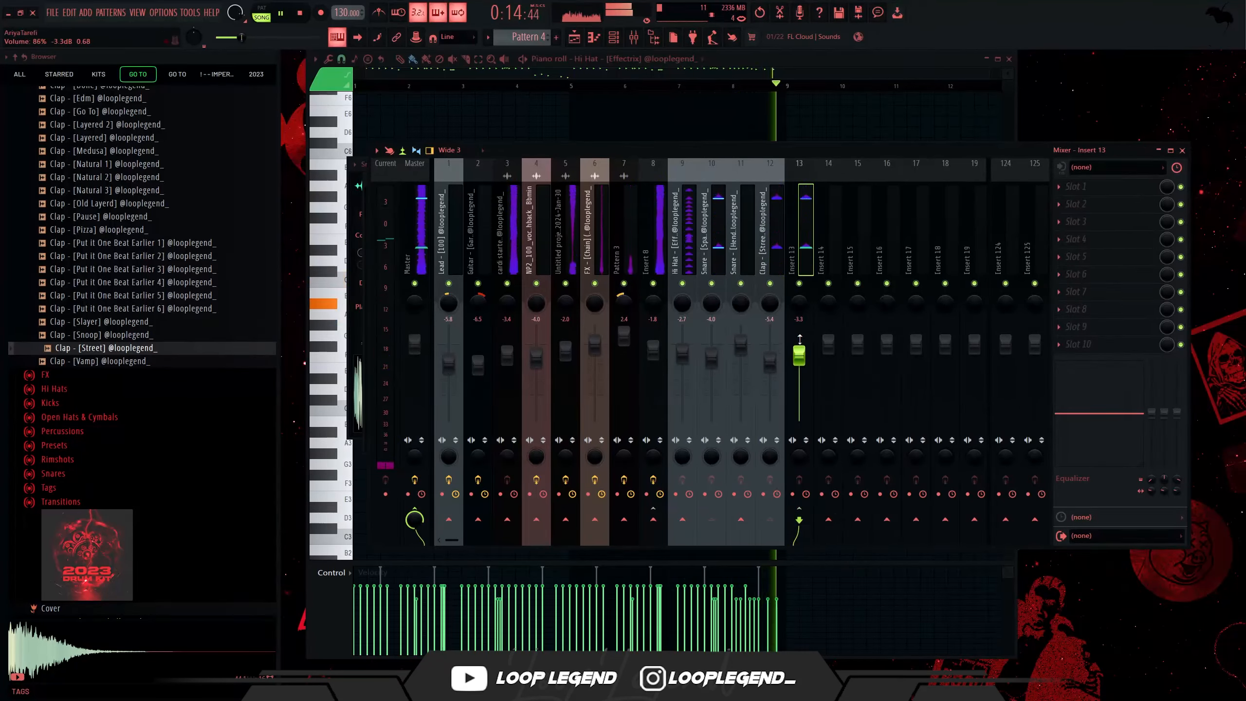
# Step: Audition the Go To 3 sample among the kit's 808s and load it in a new sampler channel
pyautogui.scroll(5, 119, 341)
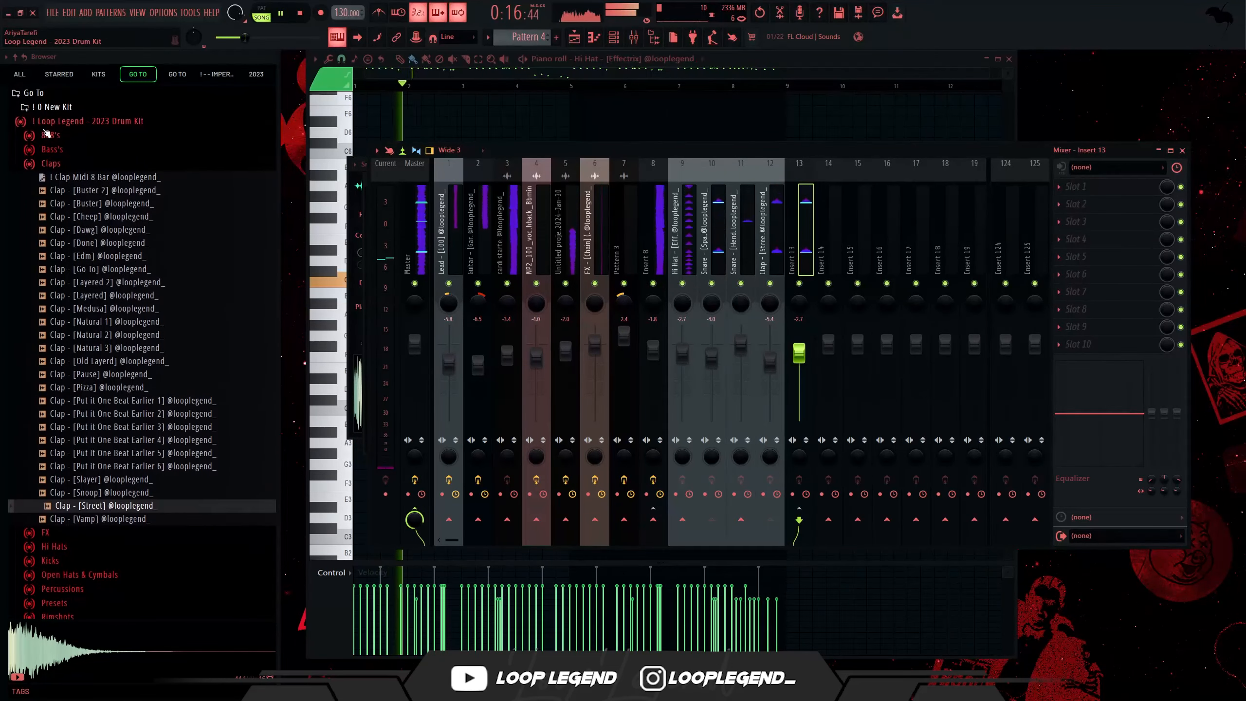
pyautogui.click(47, 133)
pyautogui.scroll(-1, 156, 411)
pyautogui.scroll(-4, 158, 414)
pyautogui.click(165, 322)
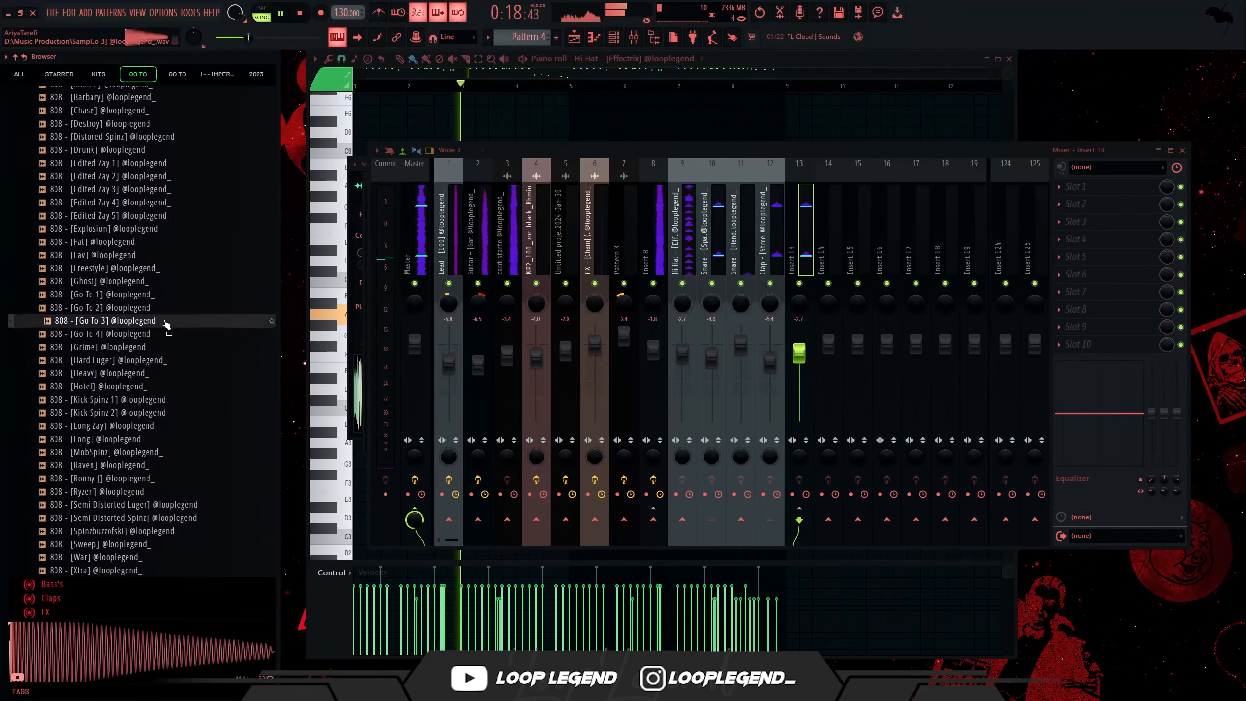
pyautogui.rightClick(163, 320)
pyautogui.click(186, 336)
# Step: Add the SoundShifter Pitch effect to slot 10 of mixer Insert 8
pyautogui.press('F6')
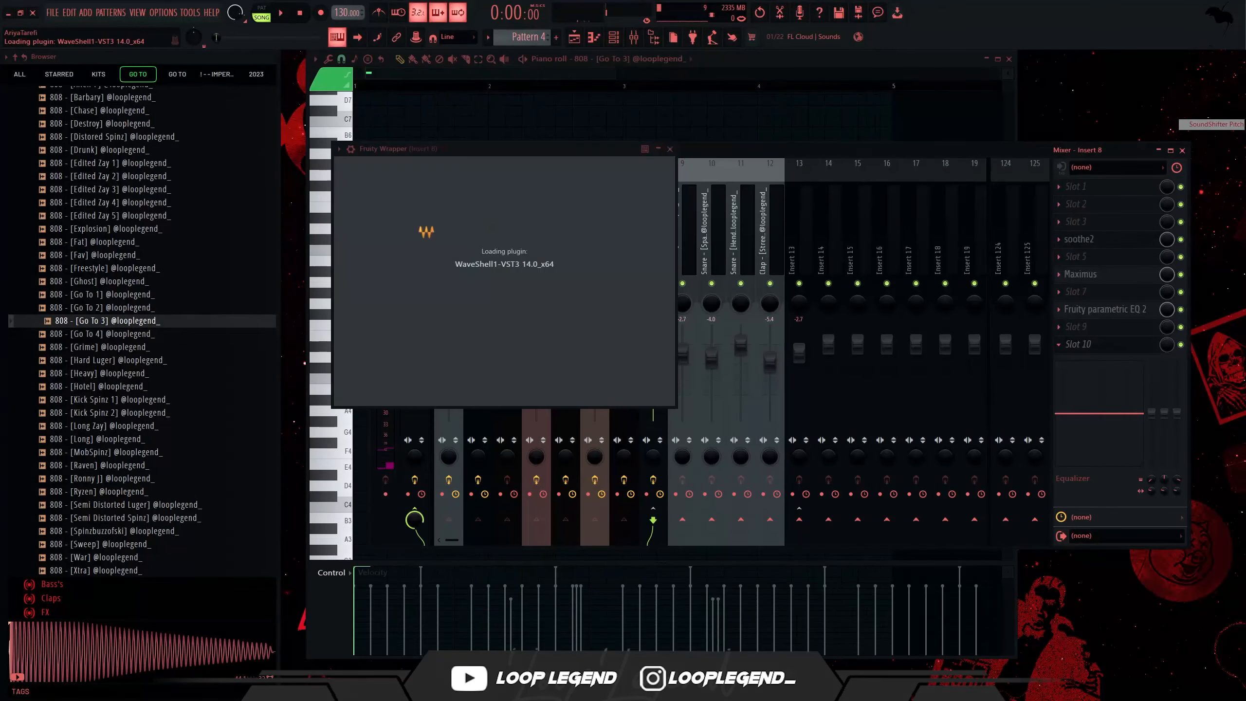
pyautogui.press('space')
pyautogui.click(529, 150)
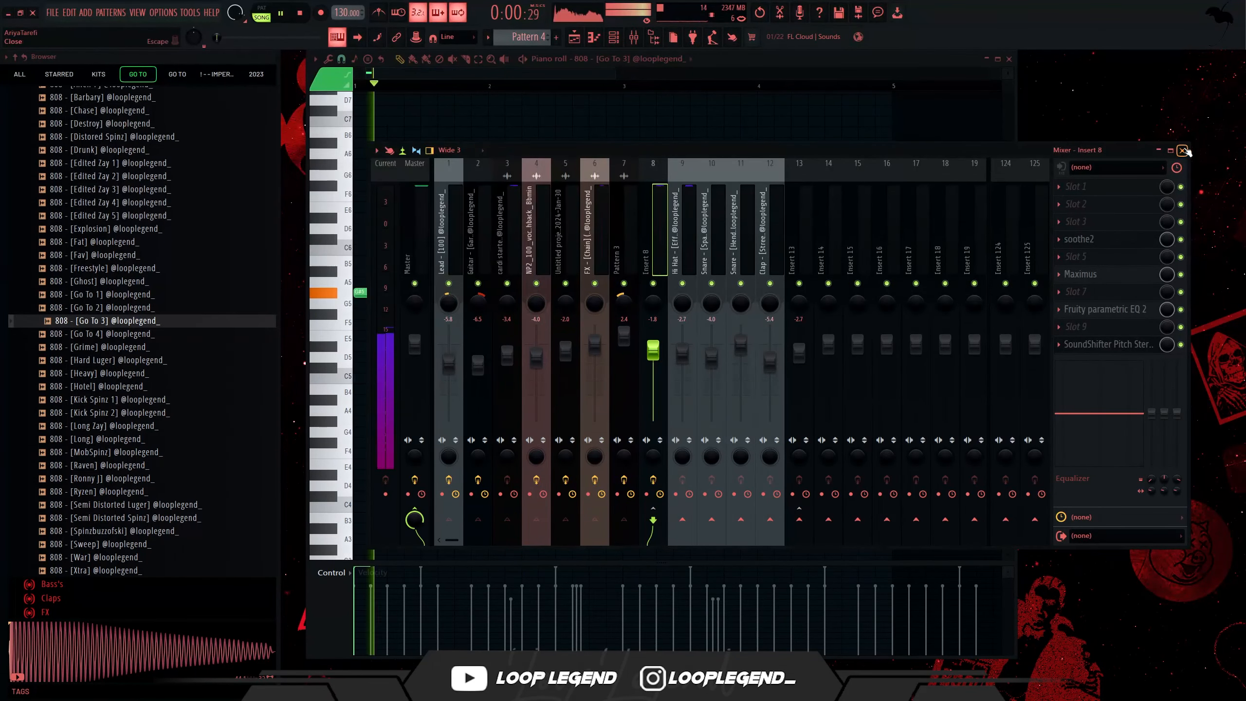
pyautogui.click(1183, 151)
# Step: Place G#5 808 notes at step 5 of bar two and the start of bar three, plus A5 notes at steps 5 and 11 of bar four
pyautogui.click(528, 292)
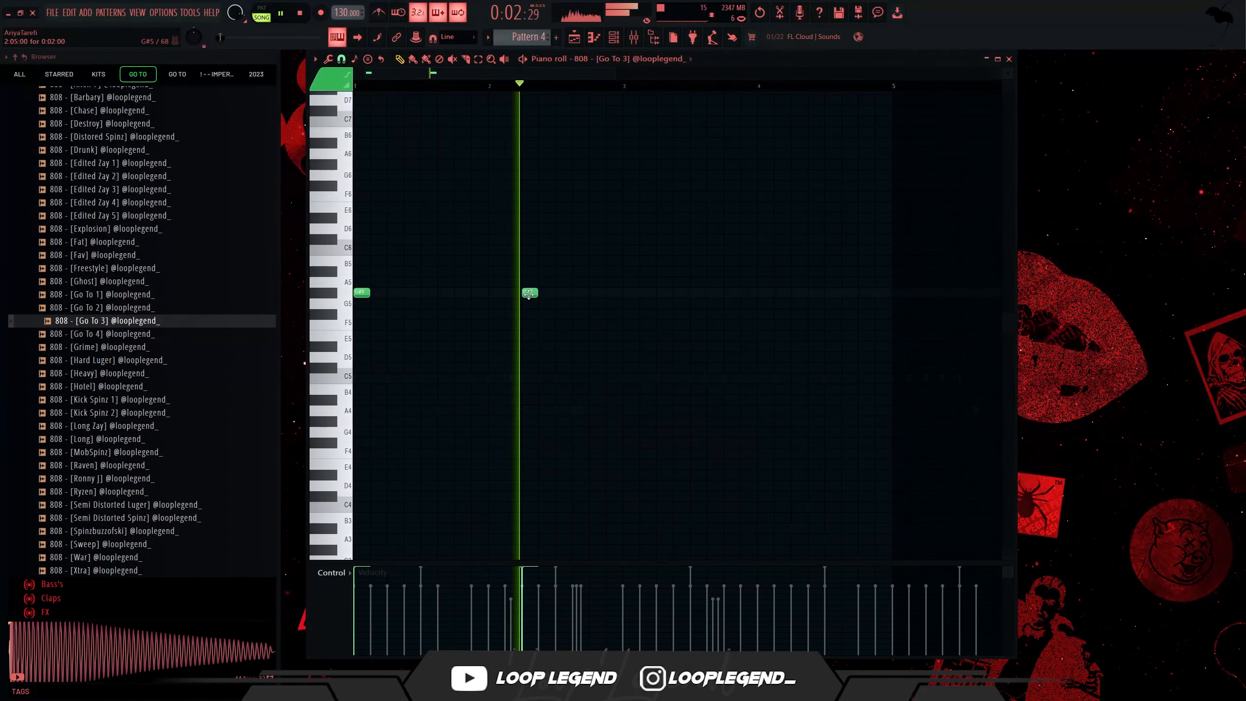
pyautogui.click(631, 292)
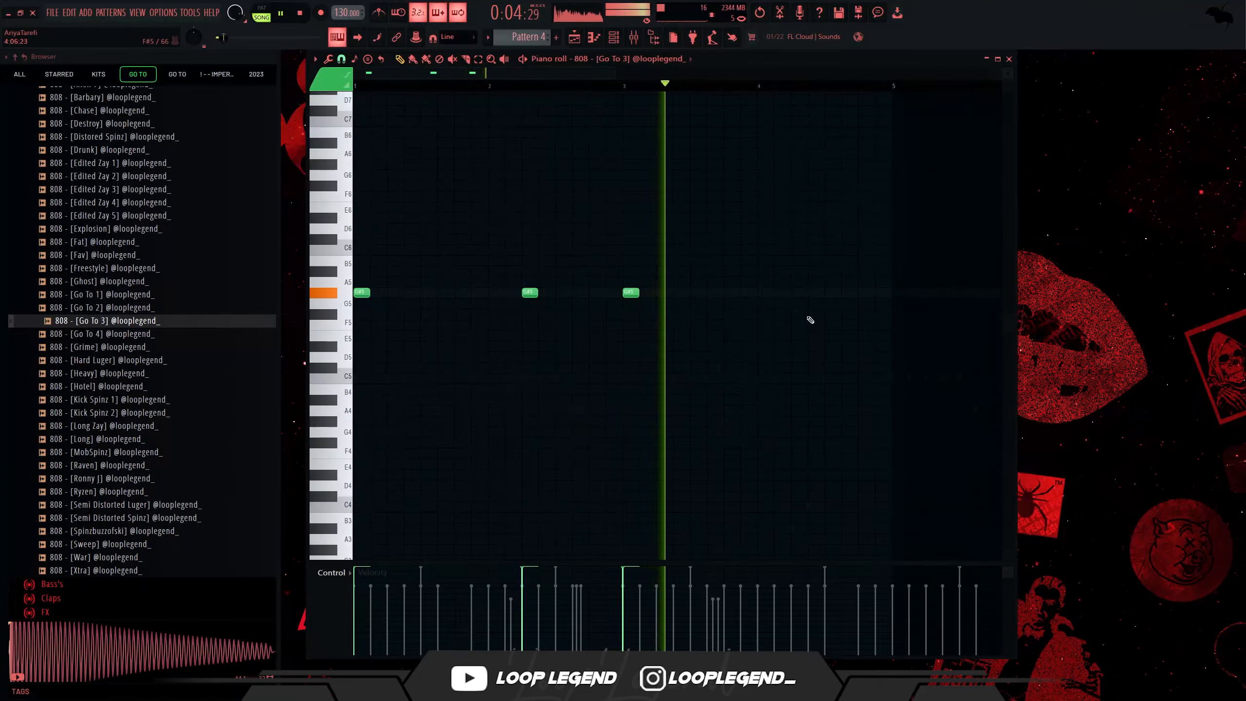
pyautogui.scroll(3, 795, 312)
pyautogui.click(802, 293)
pyautogui.click(831, 282)
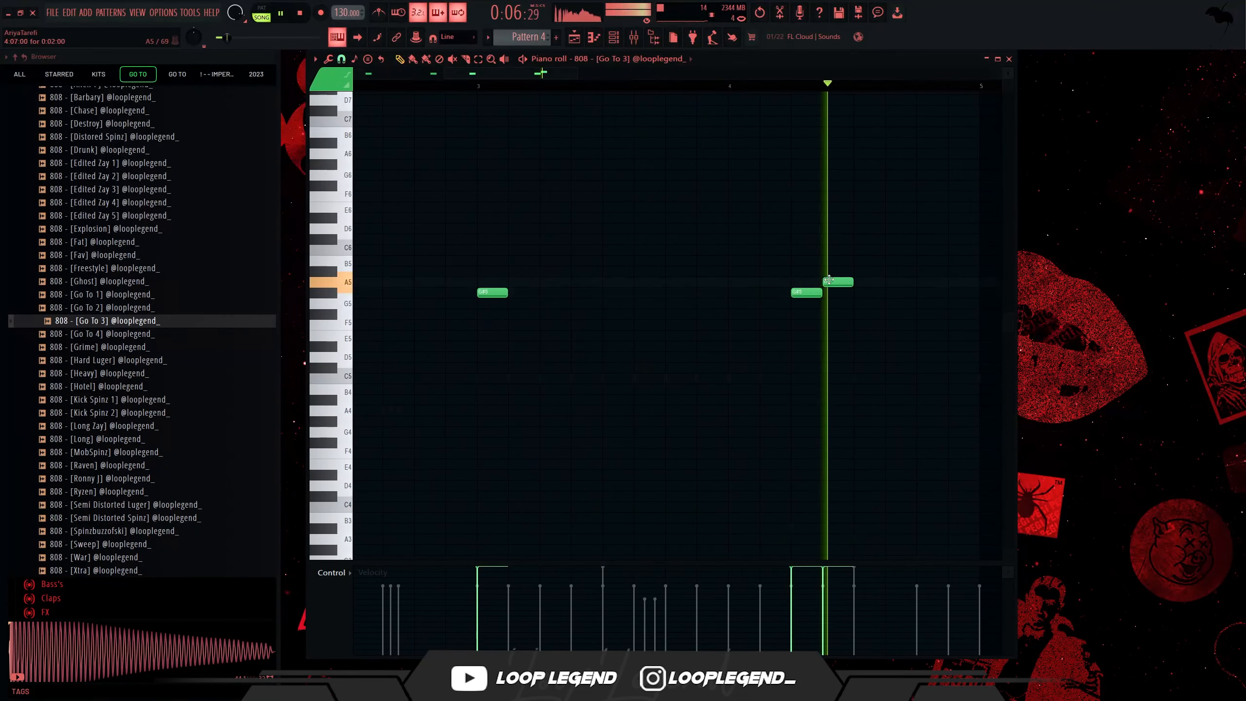
pyautogui.click(729, 85)
pyautogui.moveTo(815, 293); pyautogui.dragTo(821, 282)
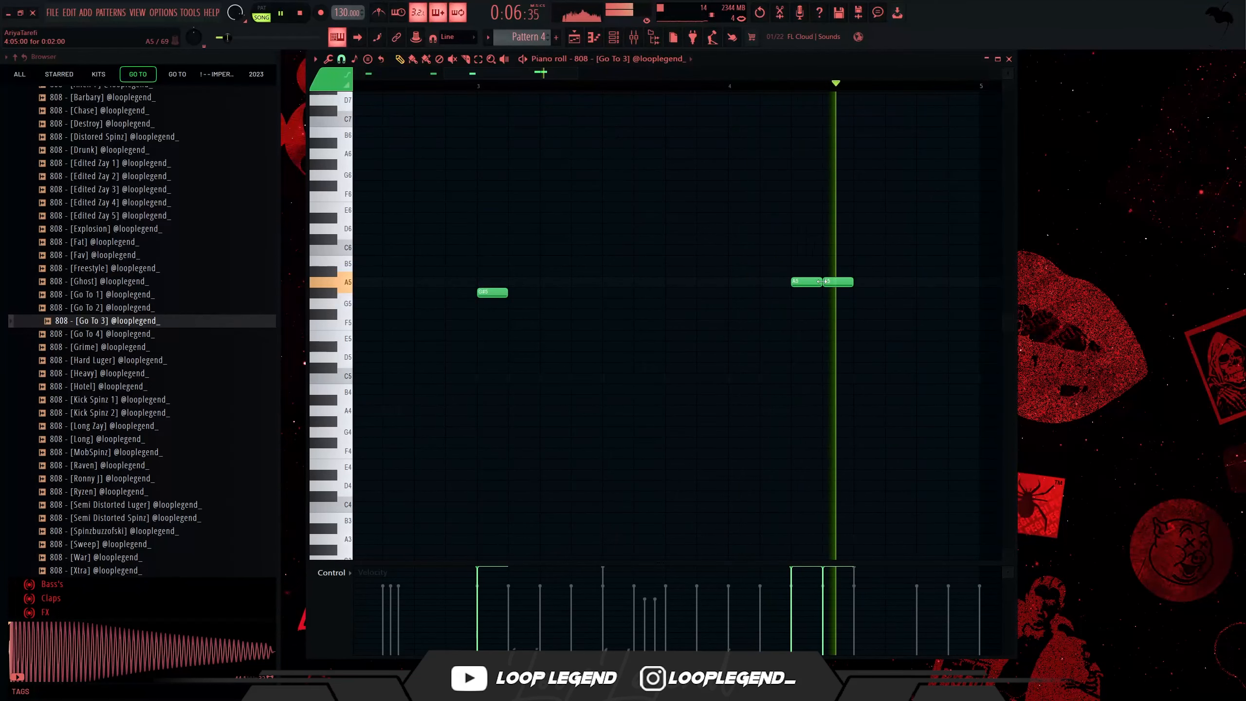
pyautogui.rightClick(832, 284)
pyautogui.click(893, 283)
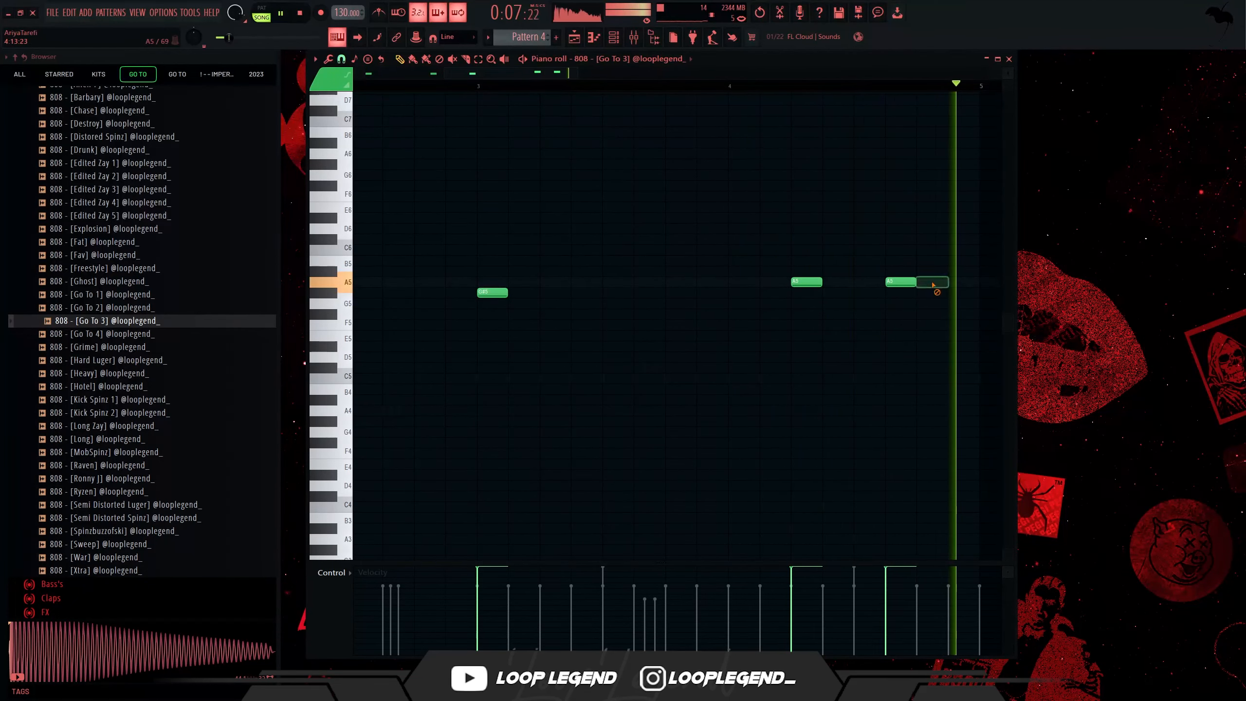
# Step: Add G#5 pickup notes at step 15 of bars one and two, and repeat the four-bar 808 pattern through bar eight
pyautogui.scroll(-3, 932, 290)
pyautogui.hotkey('ctrl', 'a')
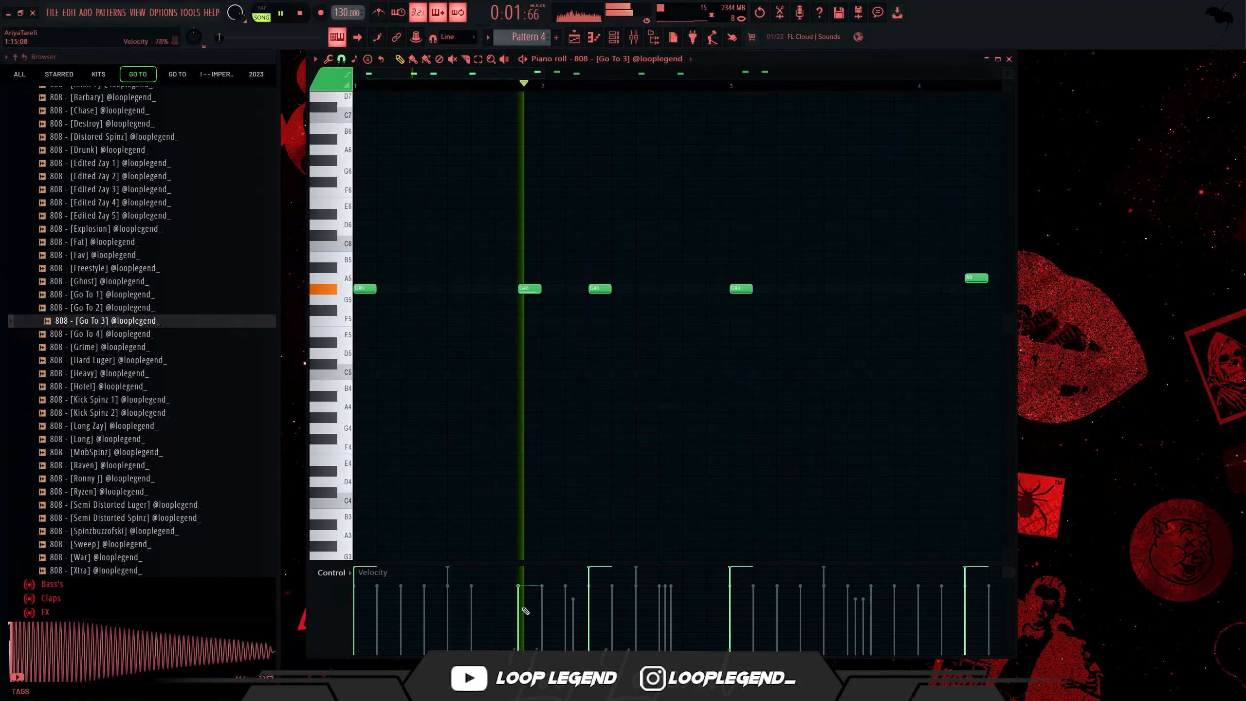
pyautogui.click(718, 289)
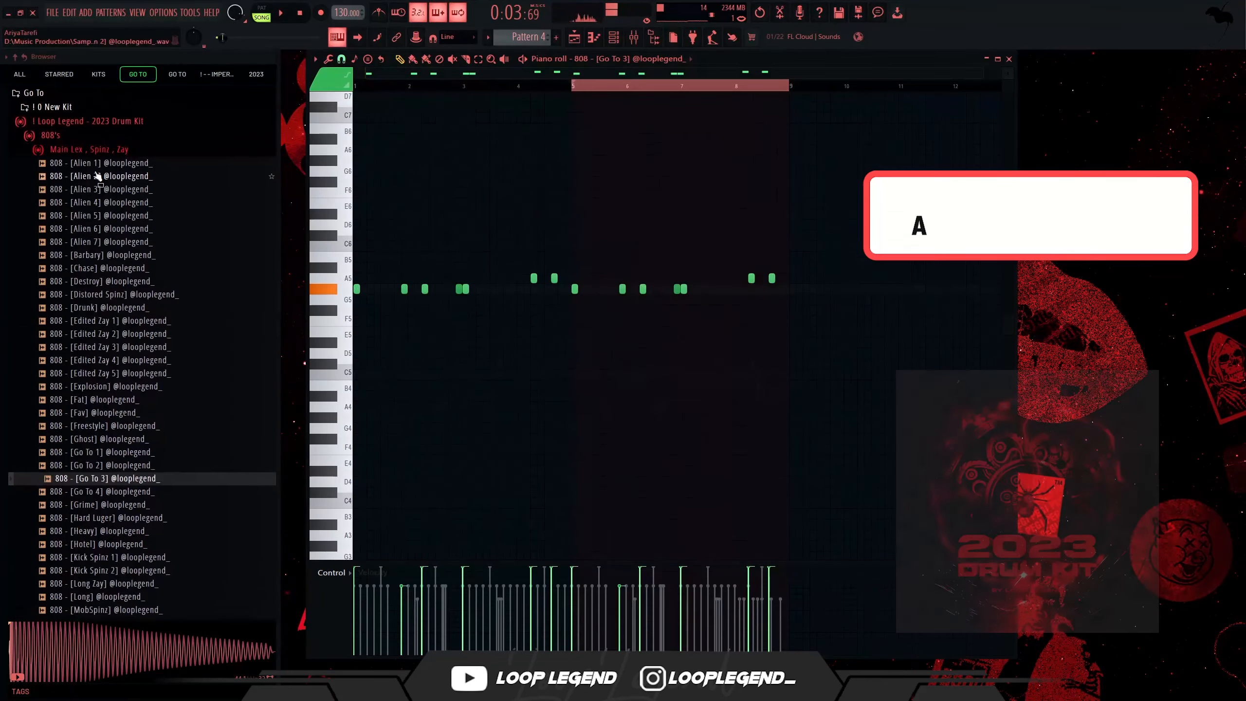
# Step: Load the Alien 2 808 in another new sampler channel and open its miscellaneous channel settings
pyautogui.rightClick(97, 174)
pyautogui.click(116, 188)
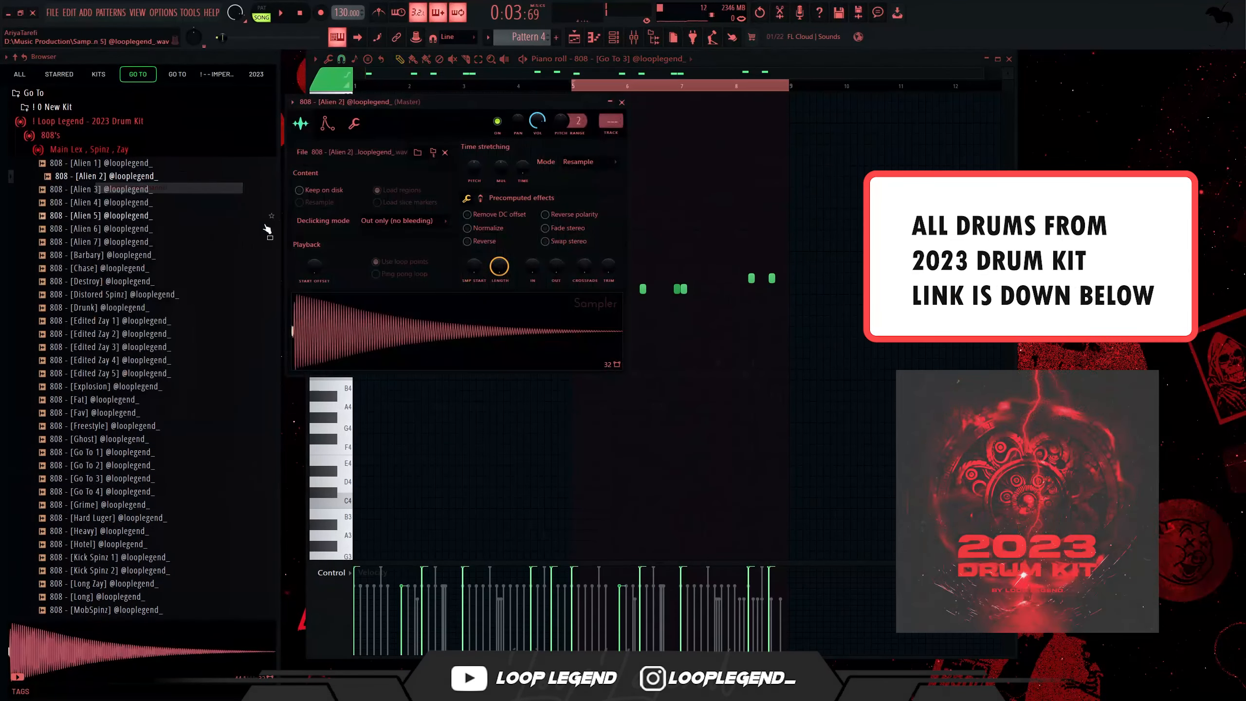
pyautogui.click(366, 120)
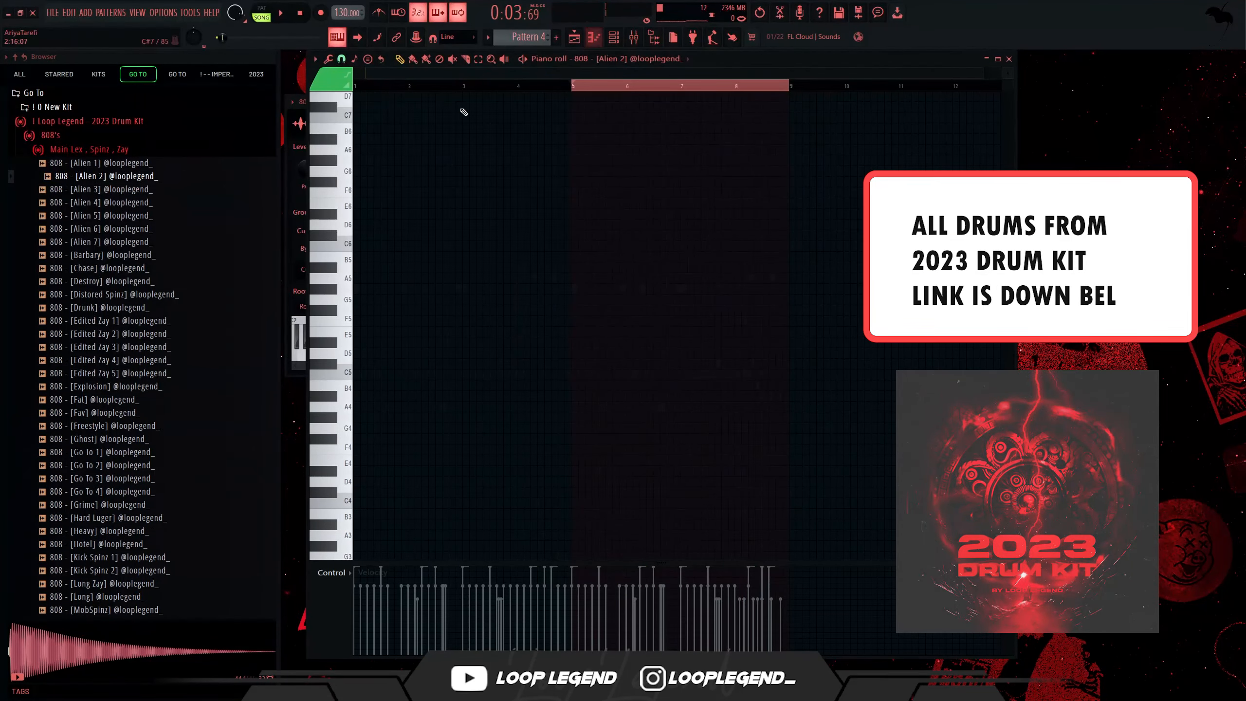
# Step: Give Alien 2 two G#5 notes at the end of bar three and the bar-four A5 notes, removing those A5 notes from Go To 3
pyautogui.click(697, 278)
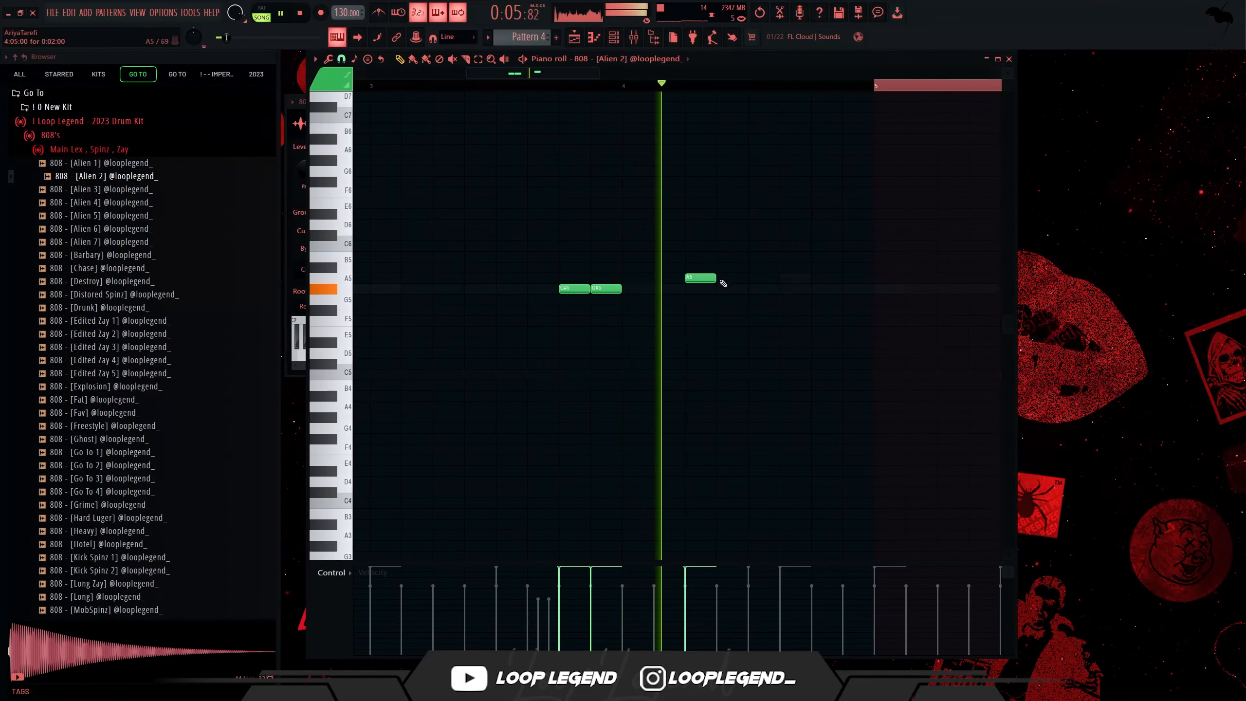
pyautogui.click(792, 278)
pyautogui.press('space')
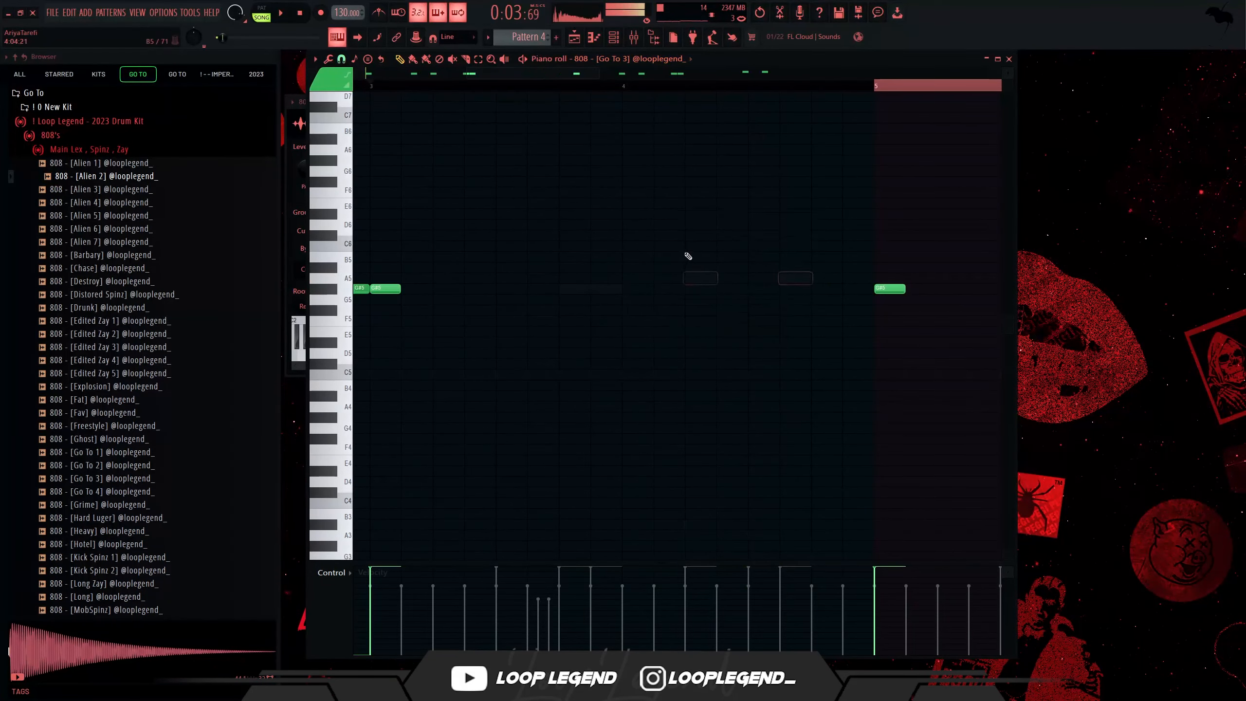
pyautogui.press('space')
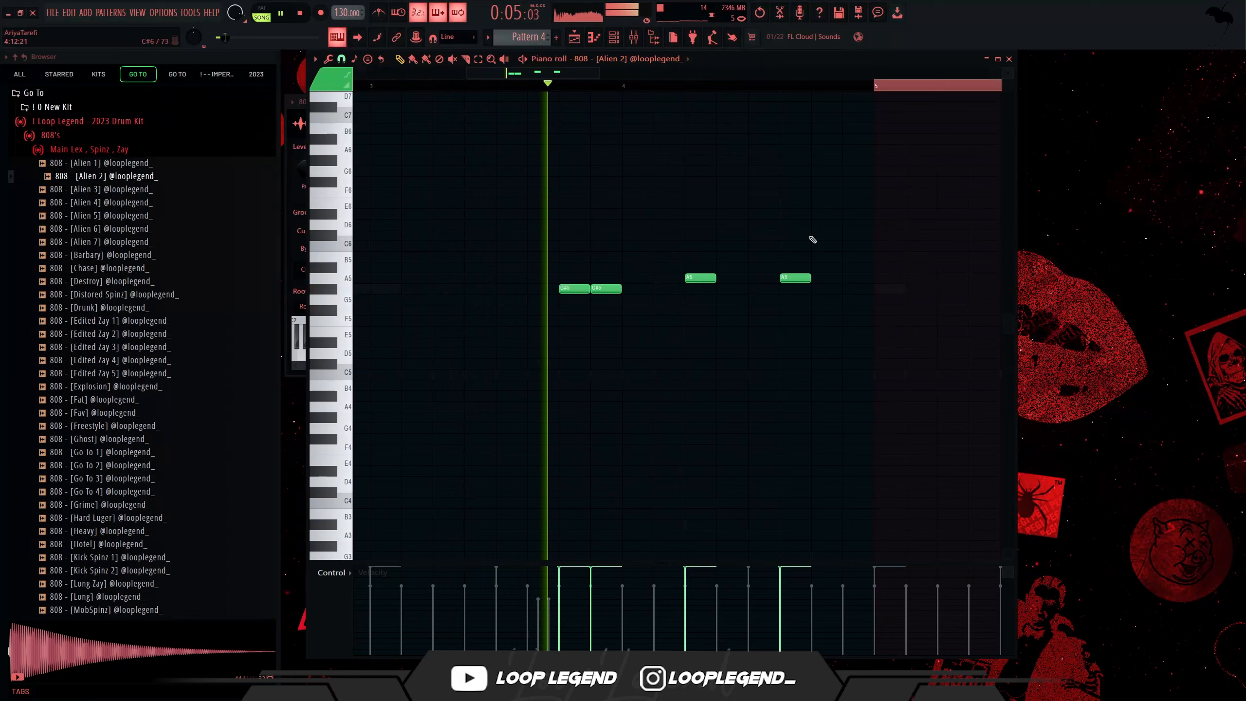
# Step: End the Alien 2 phrase with an A4 note at step 15 and repeat the phrase in bars seven and eight
pyautogui.click(854, 278)
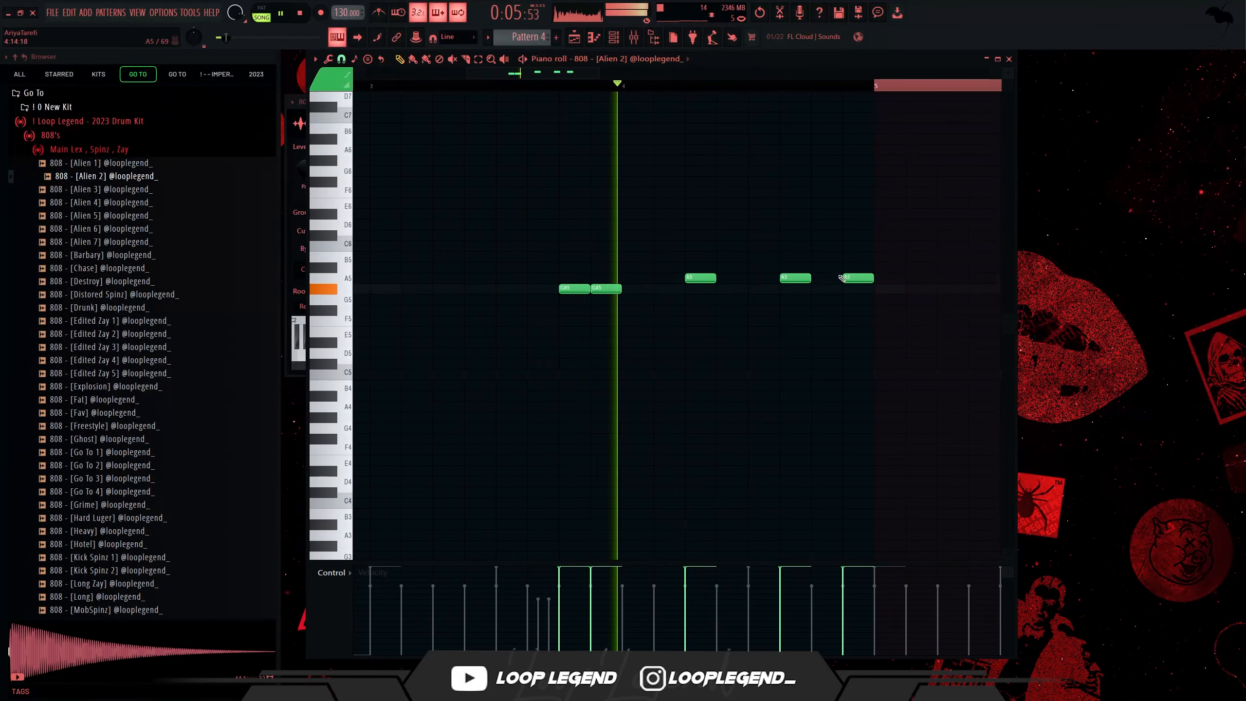
pyautogui.moveTo(849, 299); pyautogui.dragTo(856, 408)
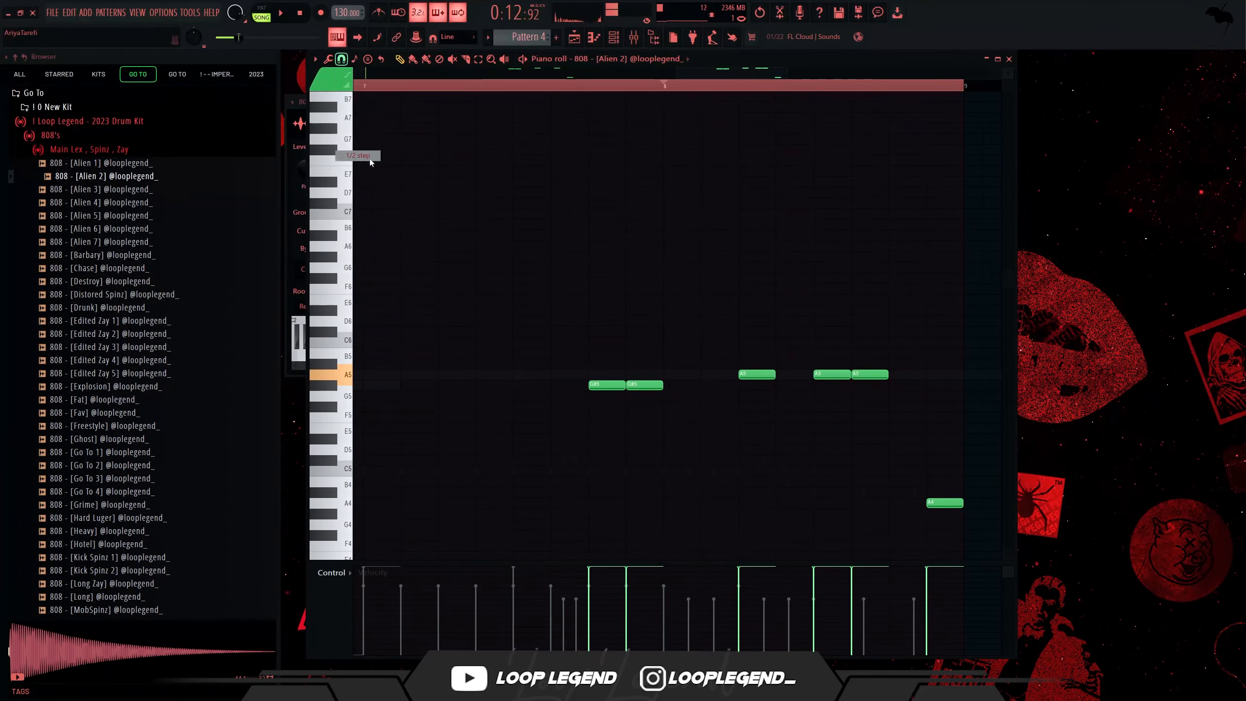
# Step: Replace the A5 note at step 9 of bar eight with a roll of 1/2-step A5 notes
pyautogui.moveTo(844, 359); pyautogui.dragTo(821, 391)
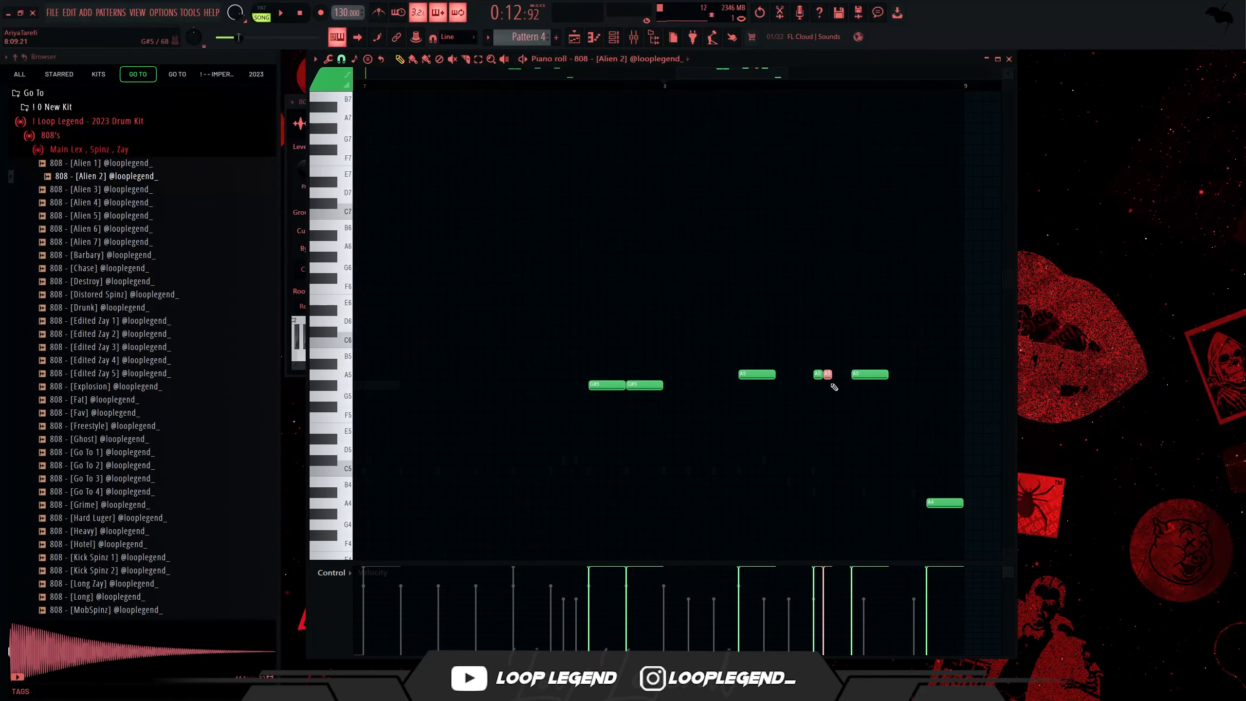
pyautogui.hotkey('ctrl', 'b')
pyautogui.press('space')
# Step: Route the two 808 channels to mixer tracks 14 and 15 and lower the Go To 3 track to -0.8 dB
pyautogui.keyDown('ctrl'); pyautogui.click(793, 448); pyautogui.keyUp('ctrl')
pyautogui.scroll(-4, 793, 448)
pyautogui.scroll(5, 905, 428)
pyautogui.press('space')
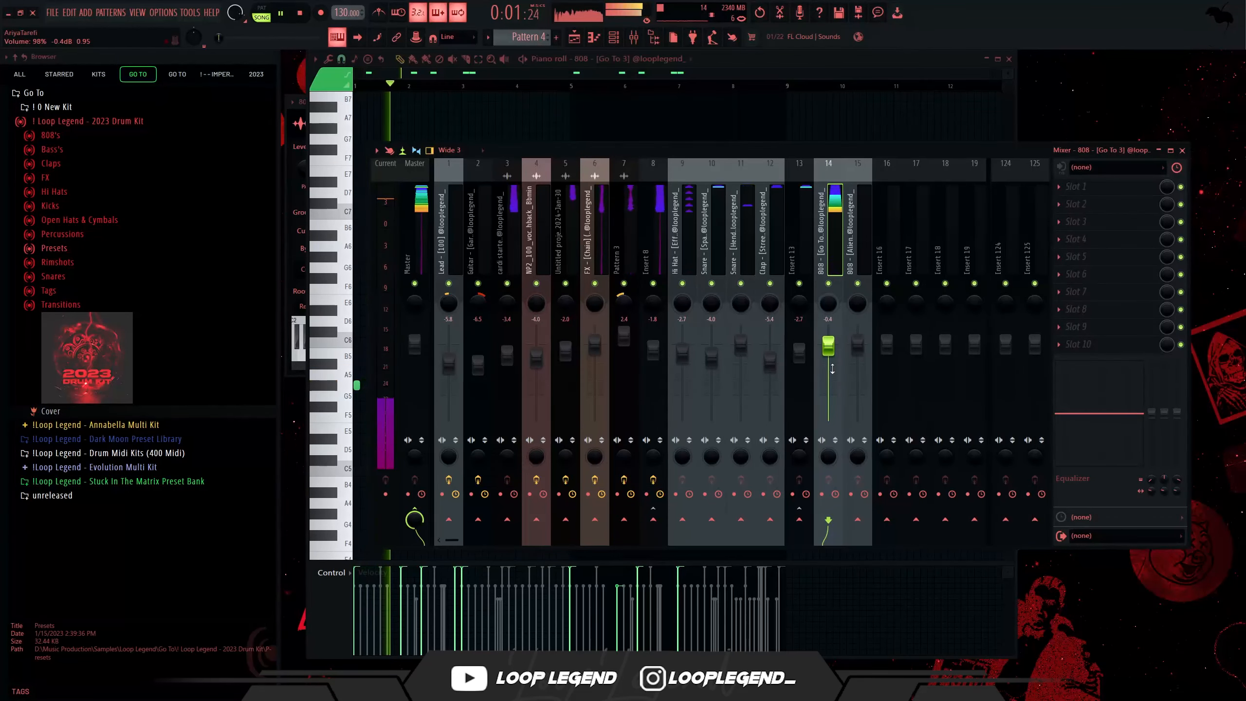
pyautogui.scroll(-2, 832, 368)
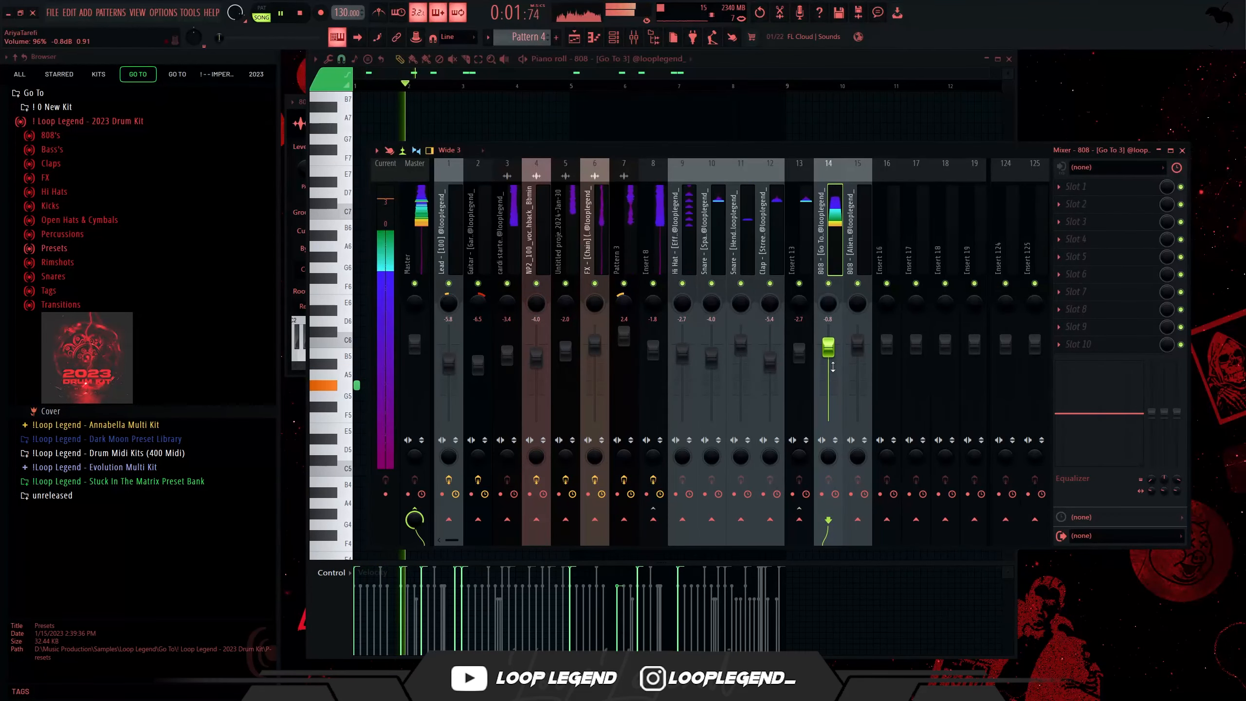
# Step: Load the Master 2023 (2) preset from the kit's presets onto the master track
pyautogui.click(54, 248)
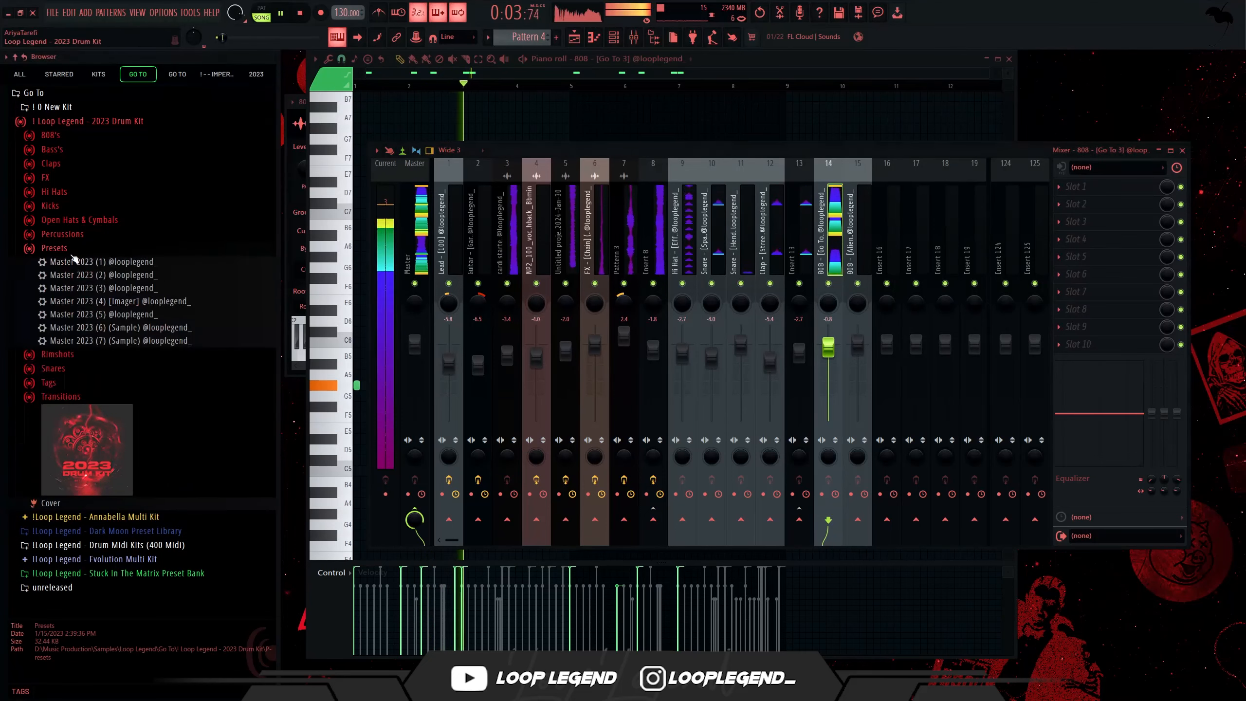
pyautogui.moveTo(108, 275); pyautogui.dragTo(422, 266)
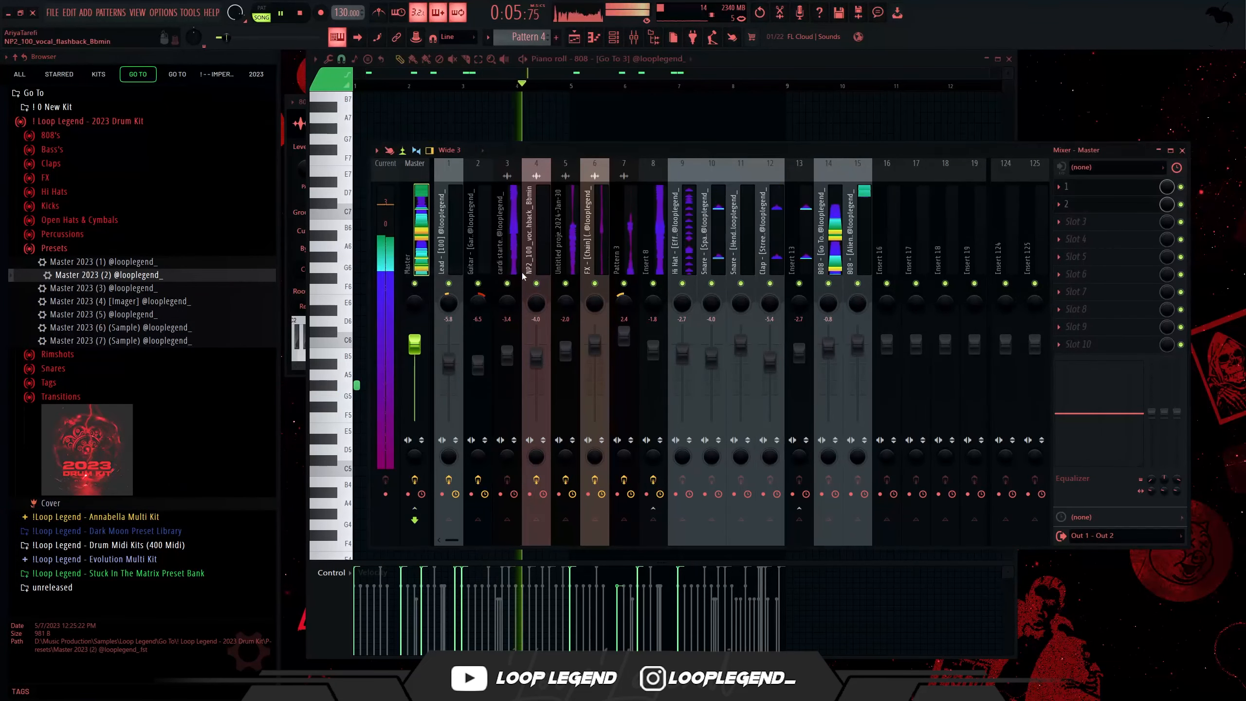
# Step: Solo the melody tracks during playback and lower the Insert 8 bus to -3.2 dB
pyautogui.click(507, 265)
pyautogui.rightClick(507, 283)
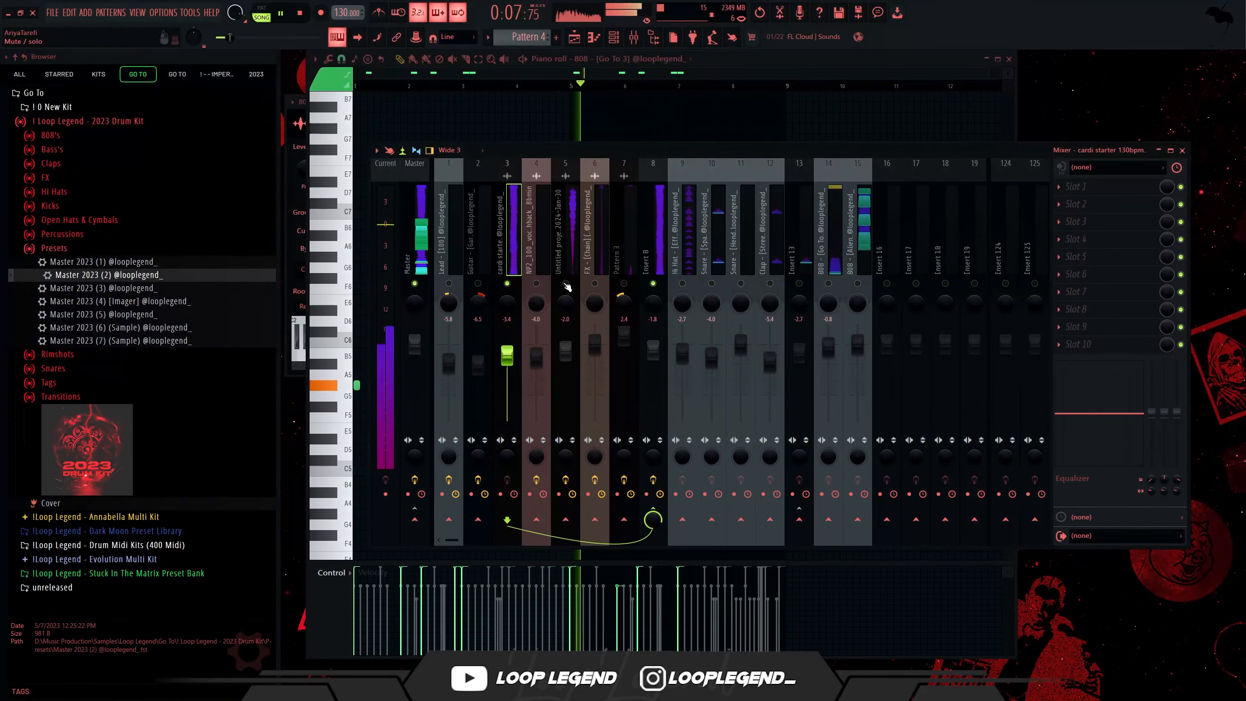
pyautogui.click(643, 283)
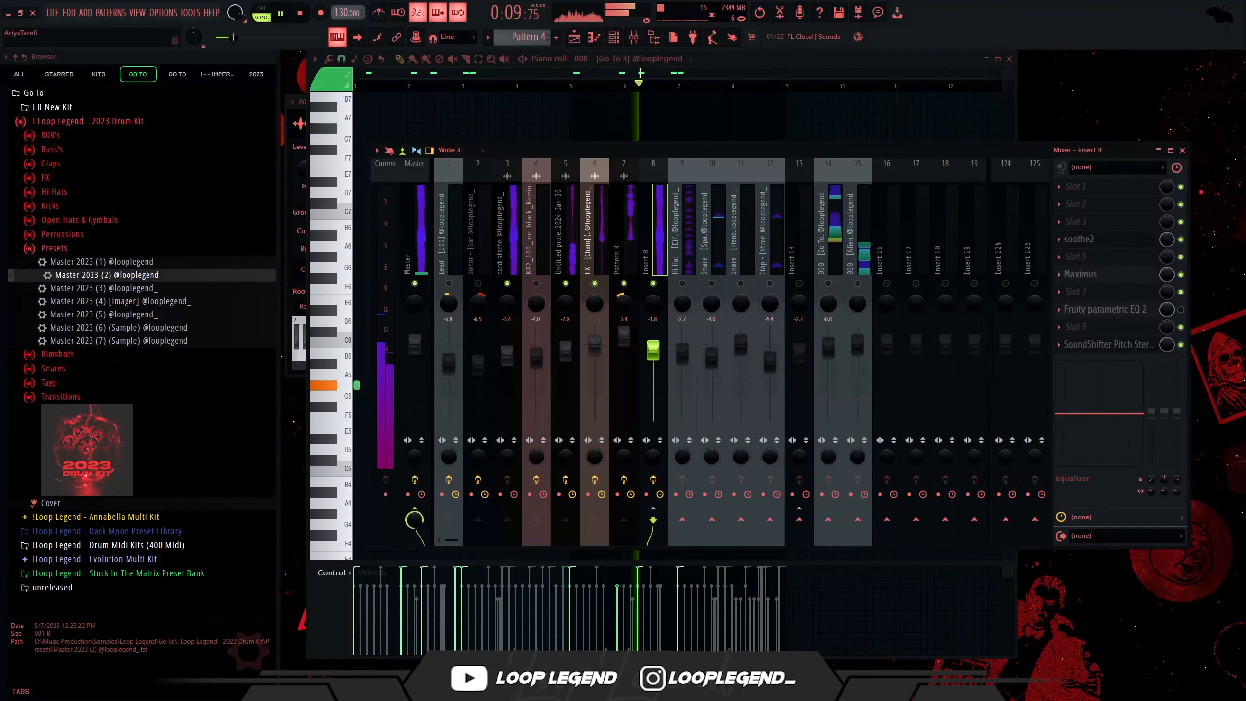
pyautogui.press('space')
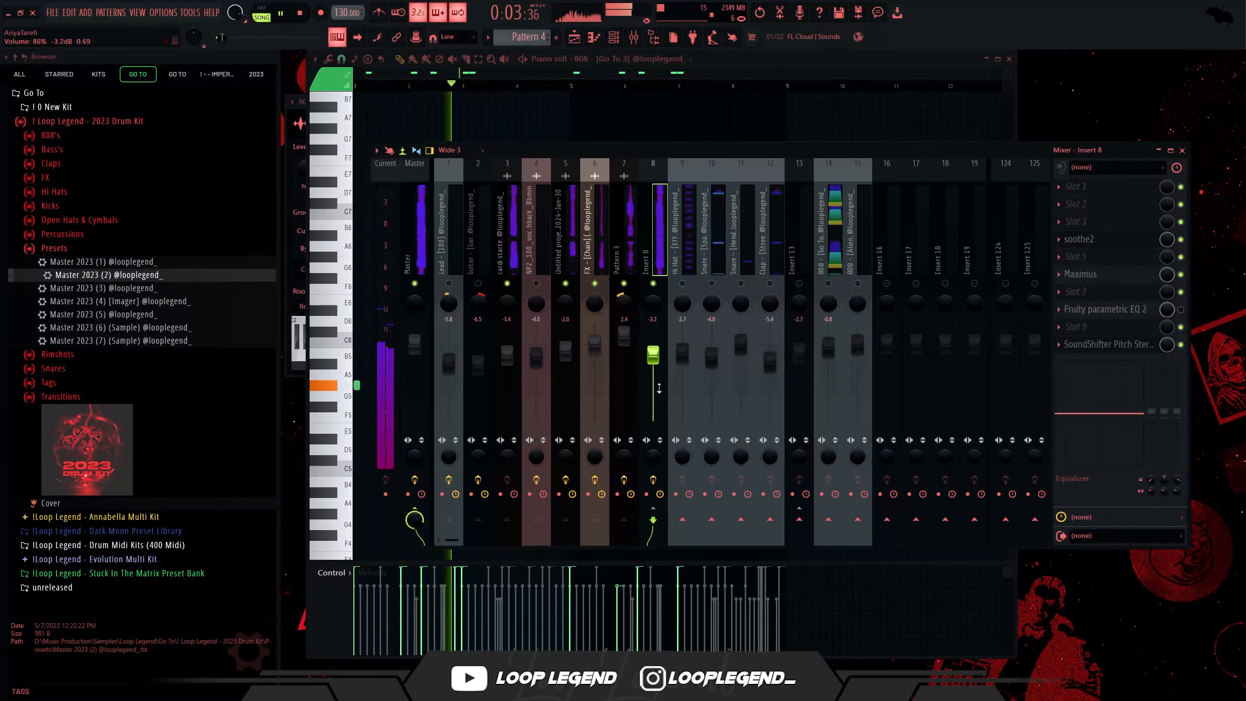
pyautogui.click(417, 269)
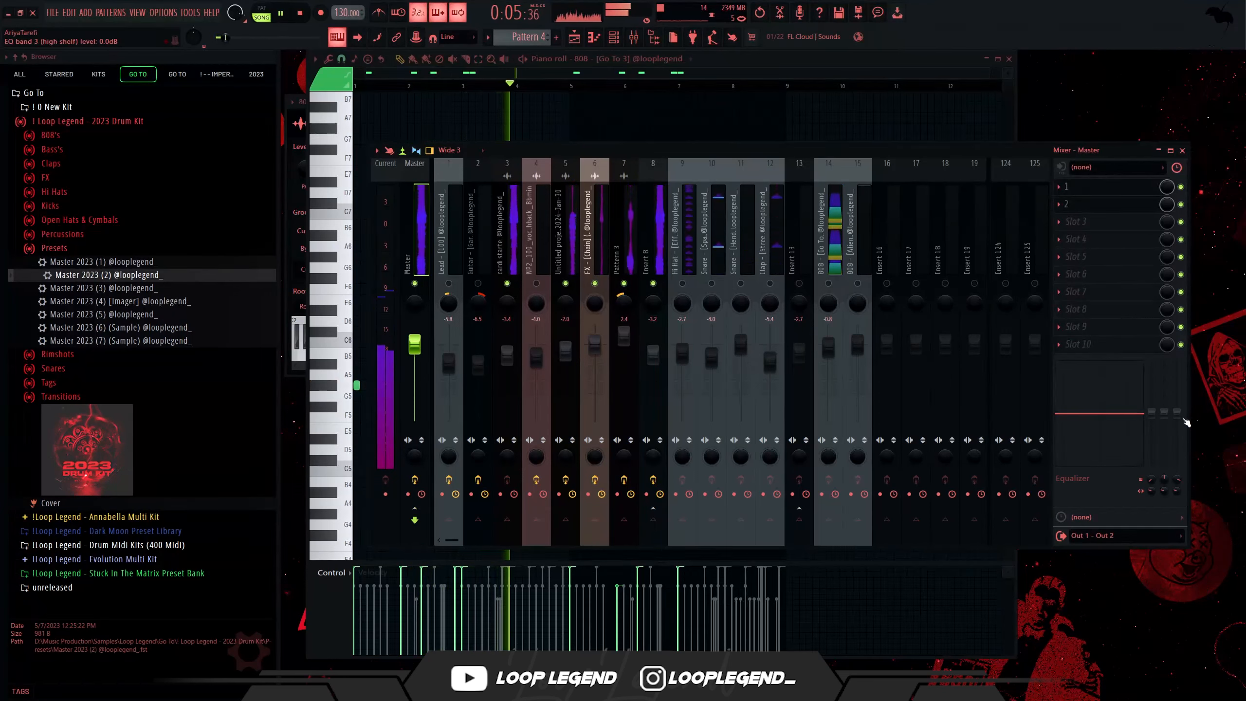
pyautogui.click(659, 269)
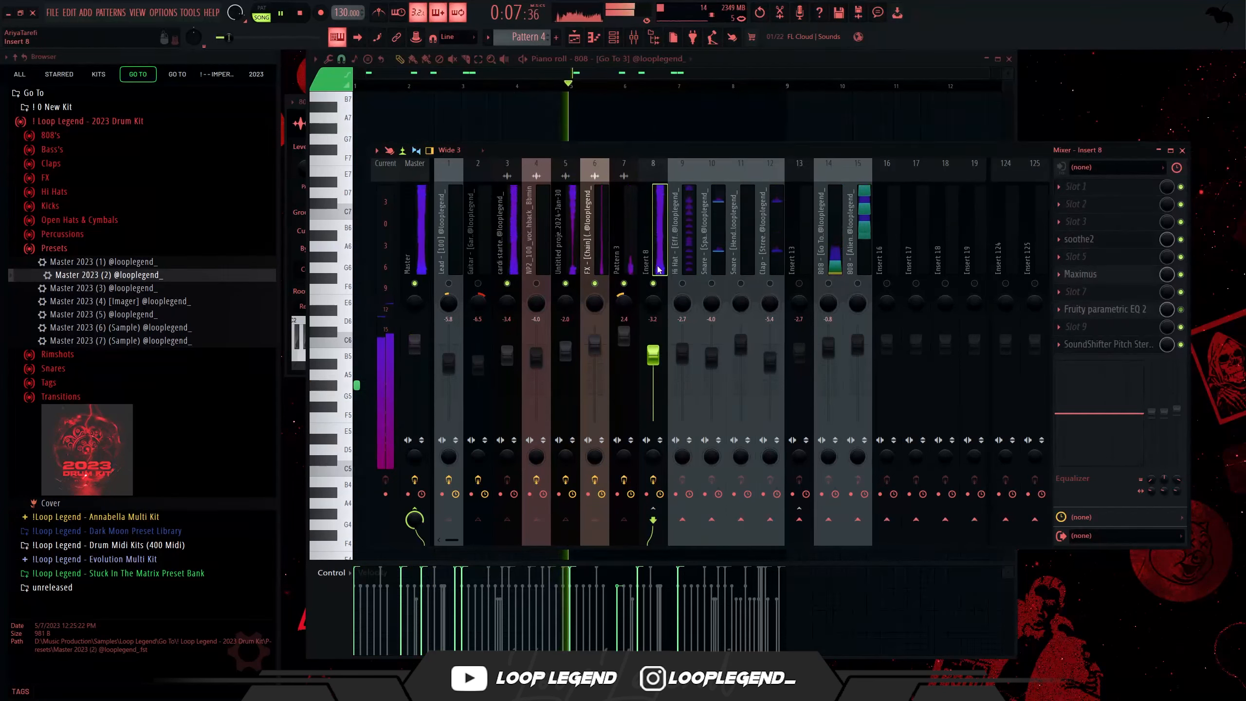
# Step: Lower Insert 13 to -5.2 dB and set its EQ high shelf to -1.5 dB
pyautogui.click(682, 266)
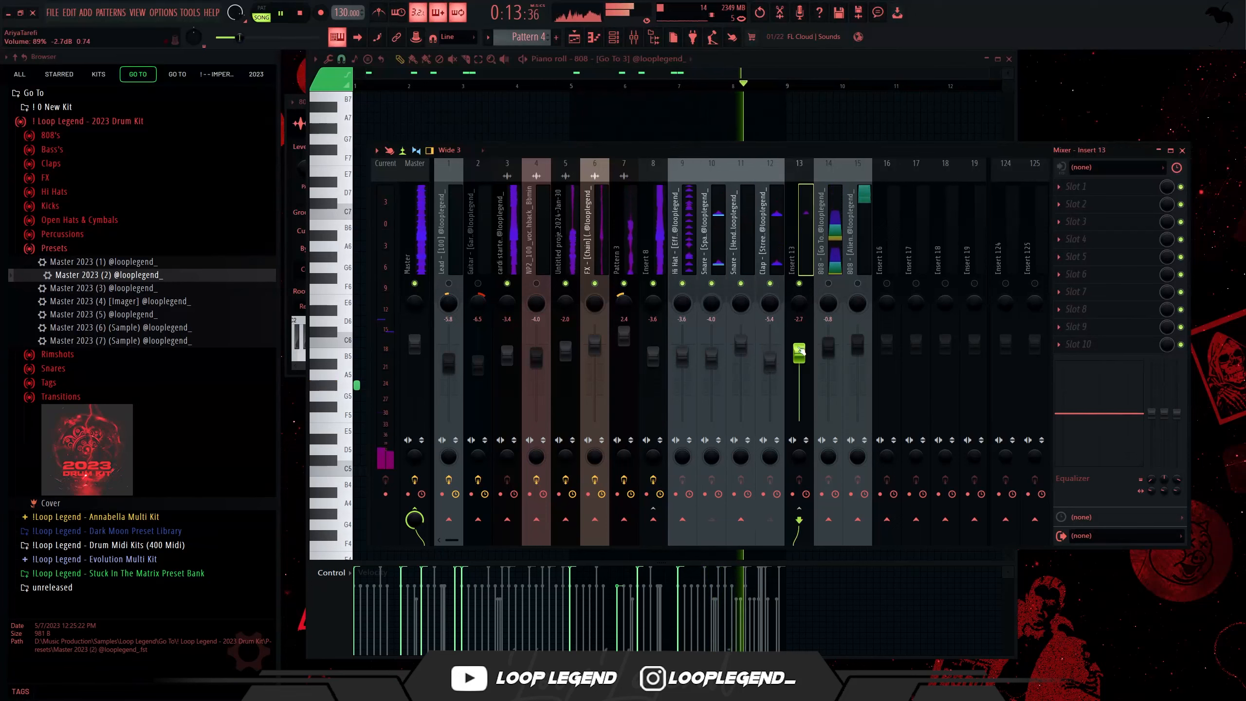
pyautogui.click(739, 247)
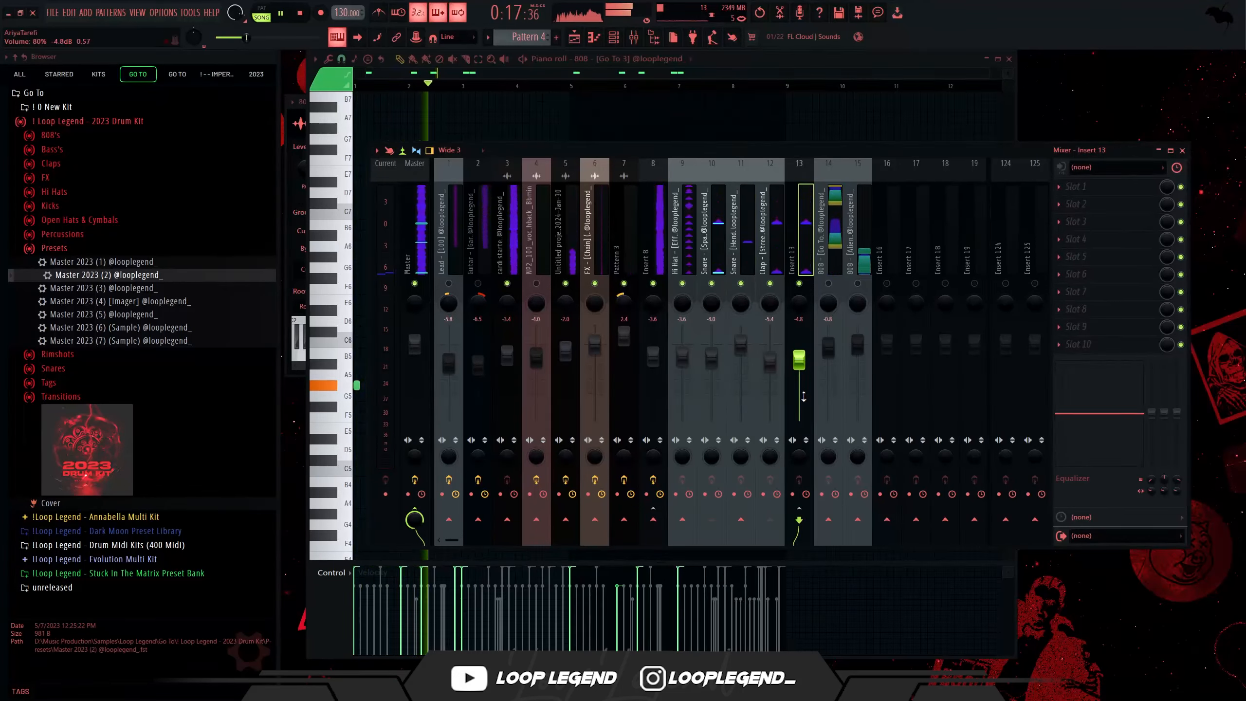
pyautogui.scroll(-2, 803, 396)
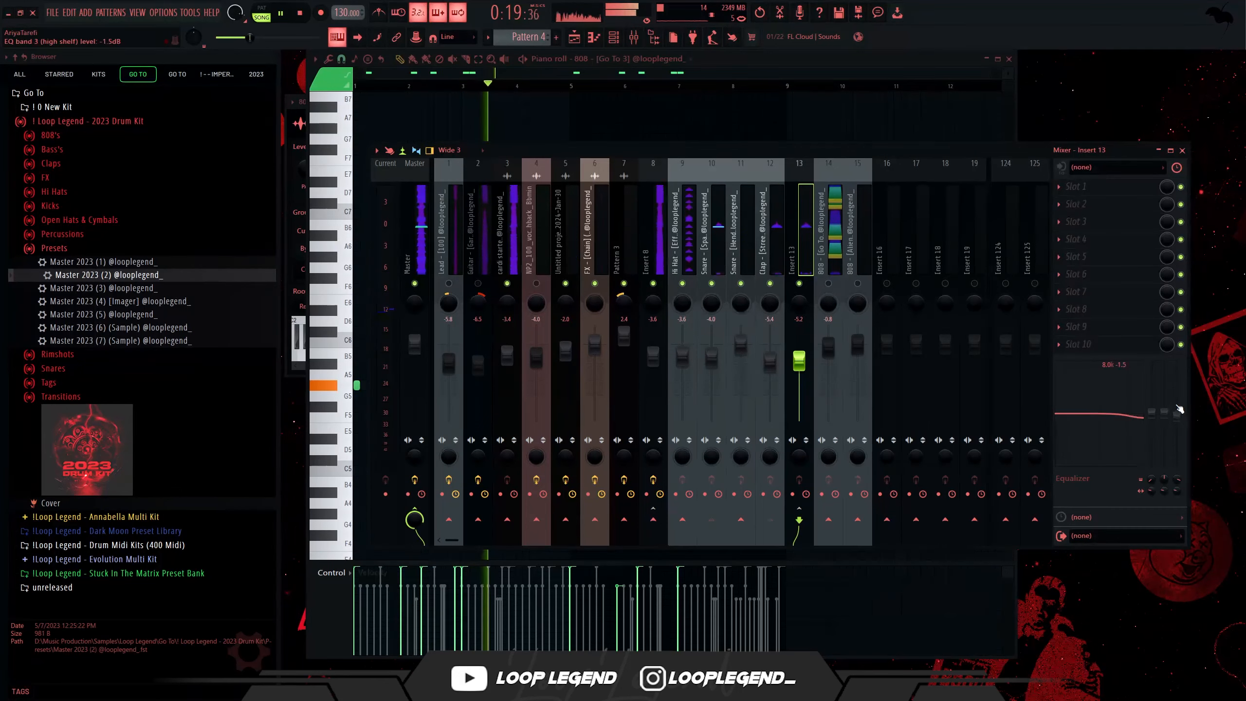
pyautogui.press('space')
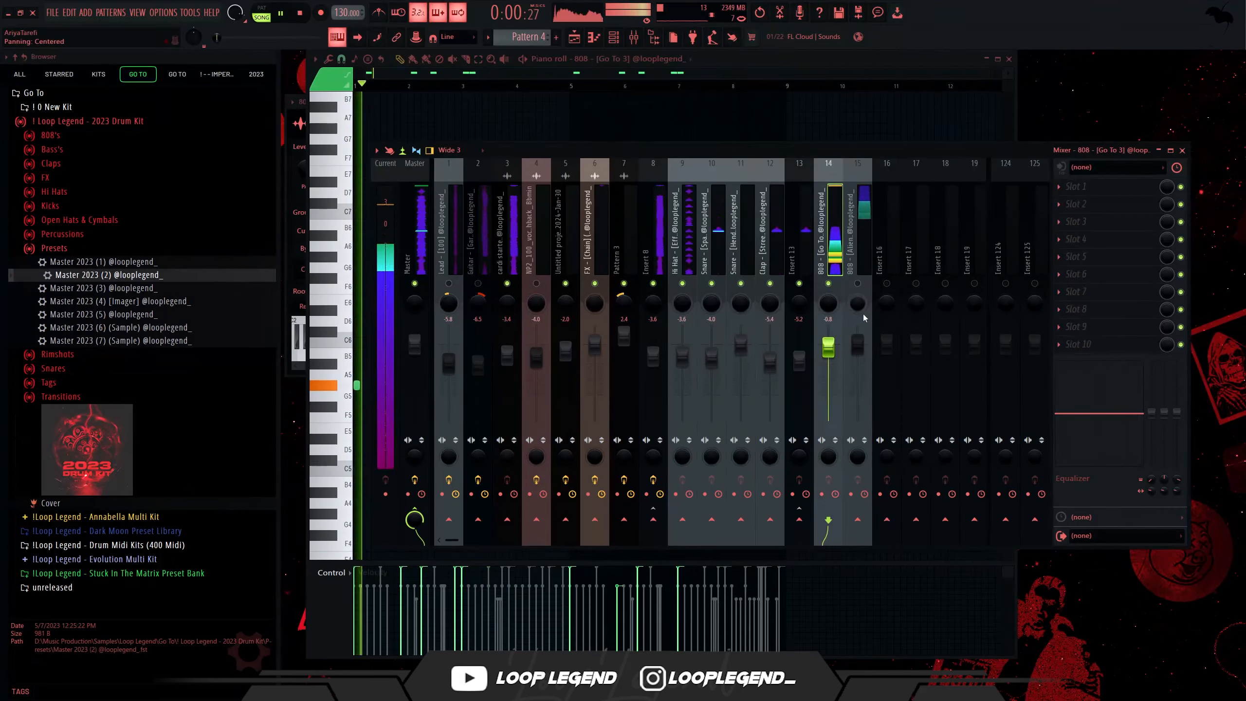
pyautogui.scroll(2, 834, 367)
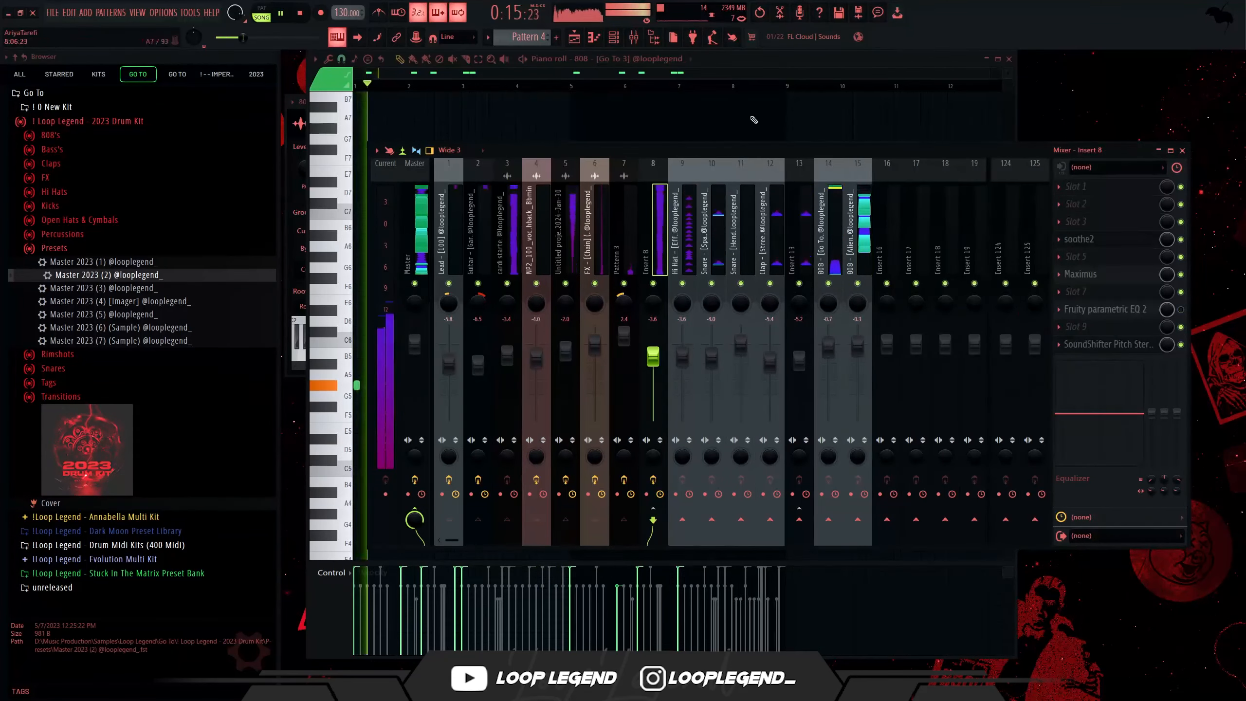
# Step: Make the Pattern 4 clip at bar 9 of the arrangement a unique pattern
pyautogui.press('F9')
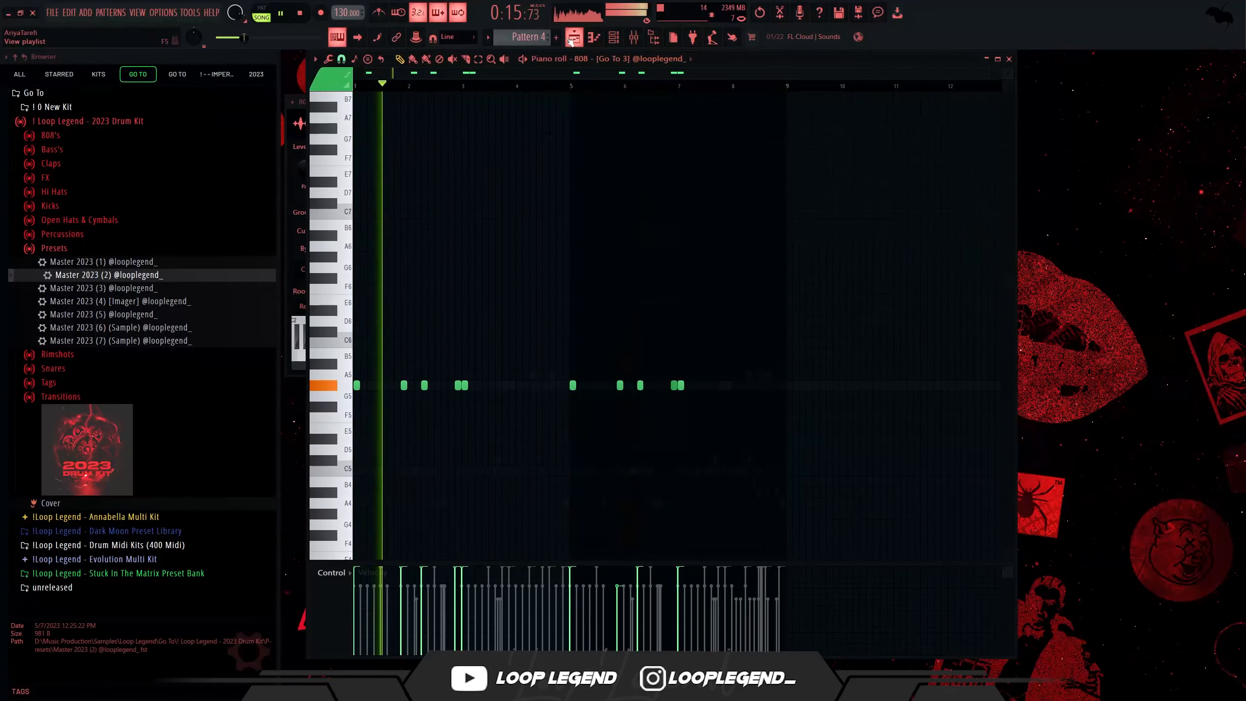
pyautogui.press('F7')
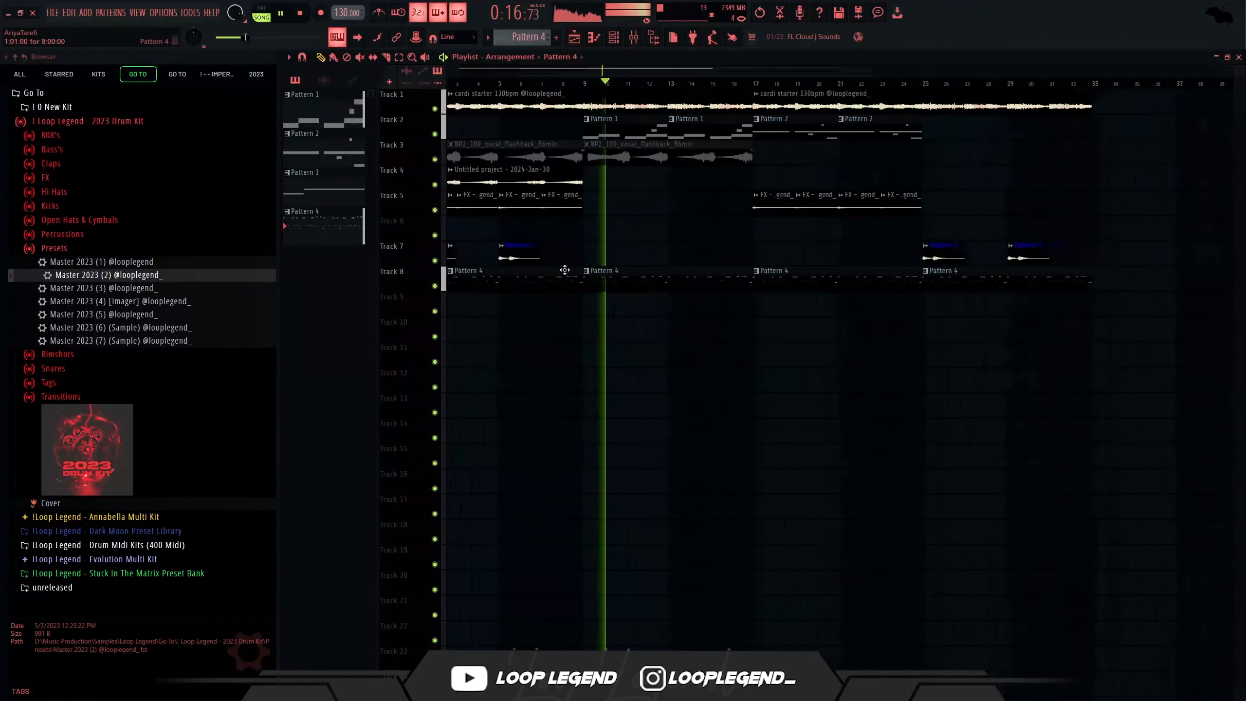
pyautogui.press('space')
pyautogui.scroll(2, 565, 270)
pyautogui.click(604, 272)
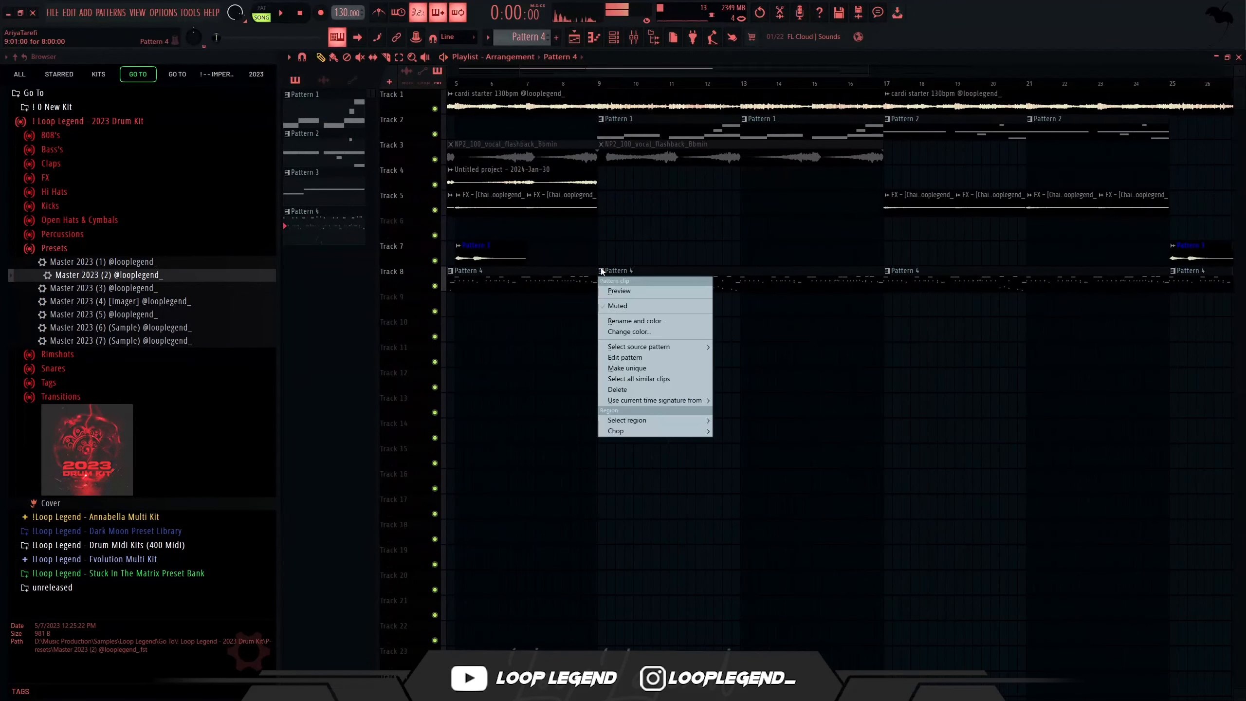
pyautogui.click(628, 368)
# Step: Replace the pattern clips from bar 17 onward on Track 8 with a duplicate of the clips in bars 1 to 16
pyautogui.scroll(-2, 790, 290)
pyautogui.moveTo(828, 281); pyautogui.dragTo(981, 304)
pyautogui.press('Delete')
pyautogui.moveTo(698, 282); pyautogui.dragTo(493, 306)
pyautogui.hotkey('ctrl', 'b')
# Step: Clear the 808 Go To 3 notes in Pattern 5 and place two-step G#5 notes at steps 1, 7 and 13 of bar one
pyautogui.doubleClick(651, 278)
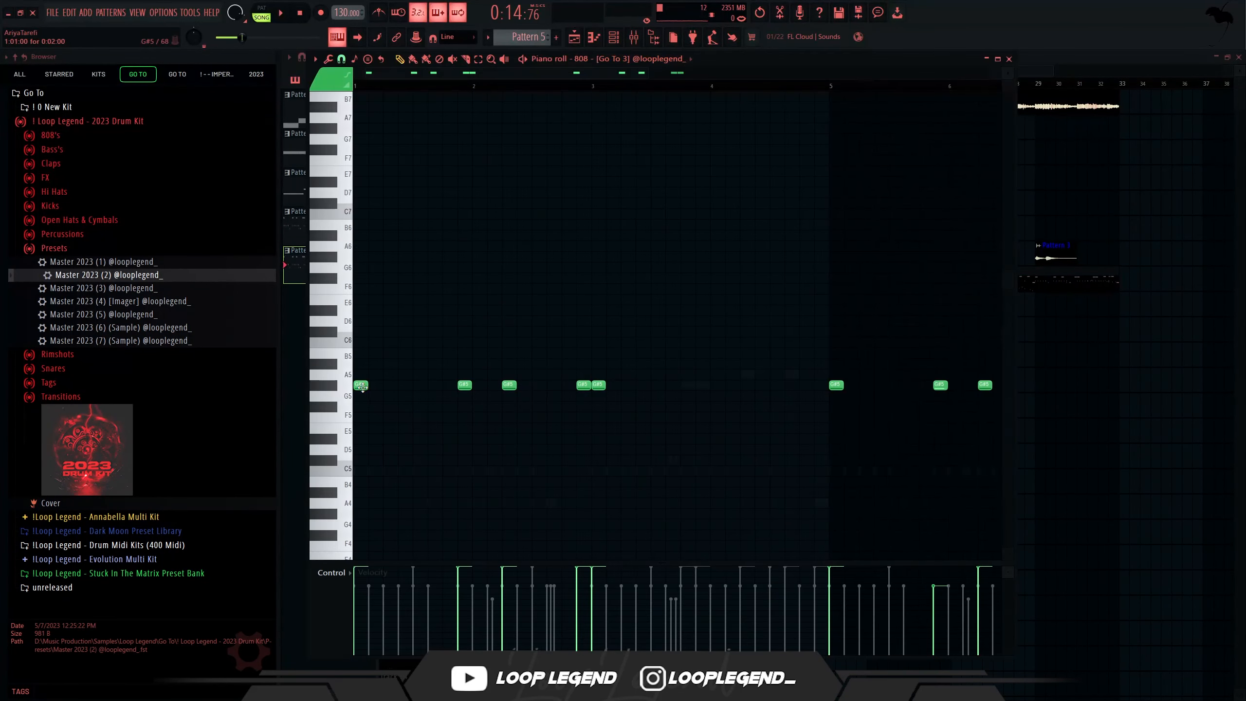
pyautogui.hotkey('ctrl', 'a')
pyautogui.press('Delete')
pyautogui.scroll(3, 365, 392)
pyautogui.moveTo(365, 387); pyautogui.dragTo(339, 388)
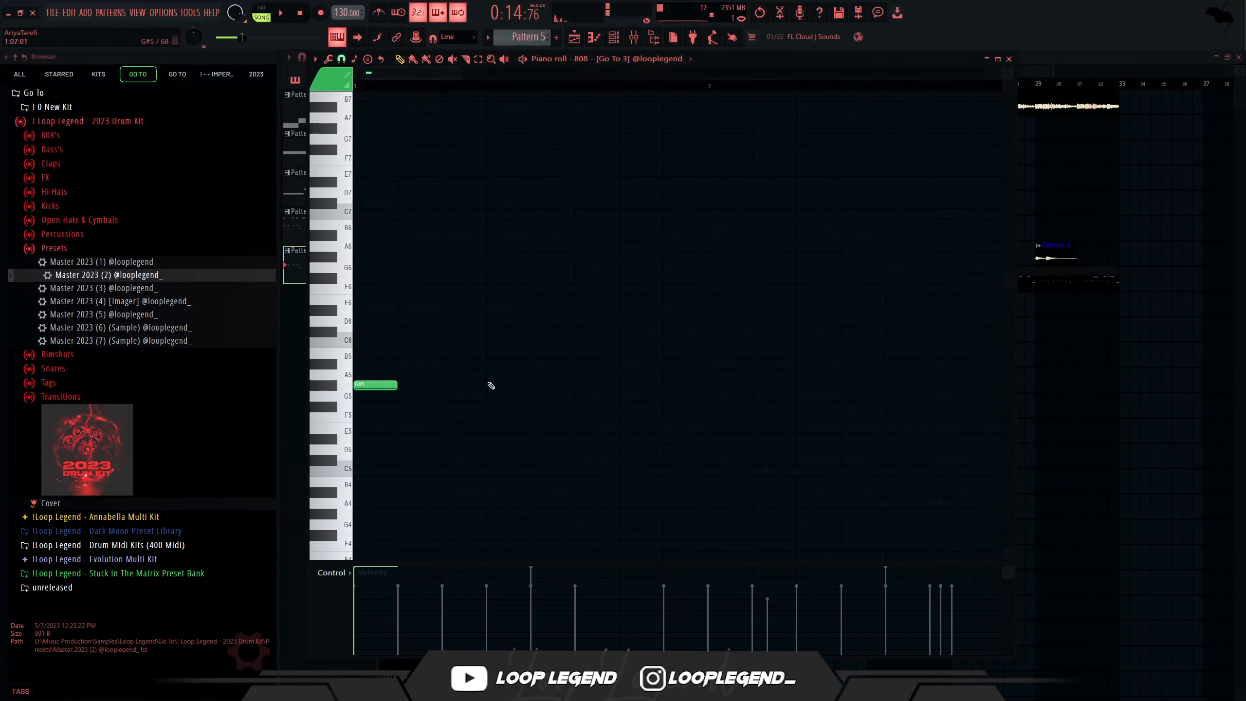
pyautogui.click(508, 386)
pyautogui.click(640, 386)
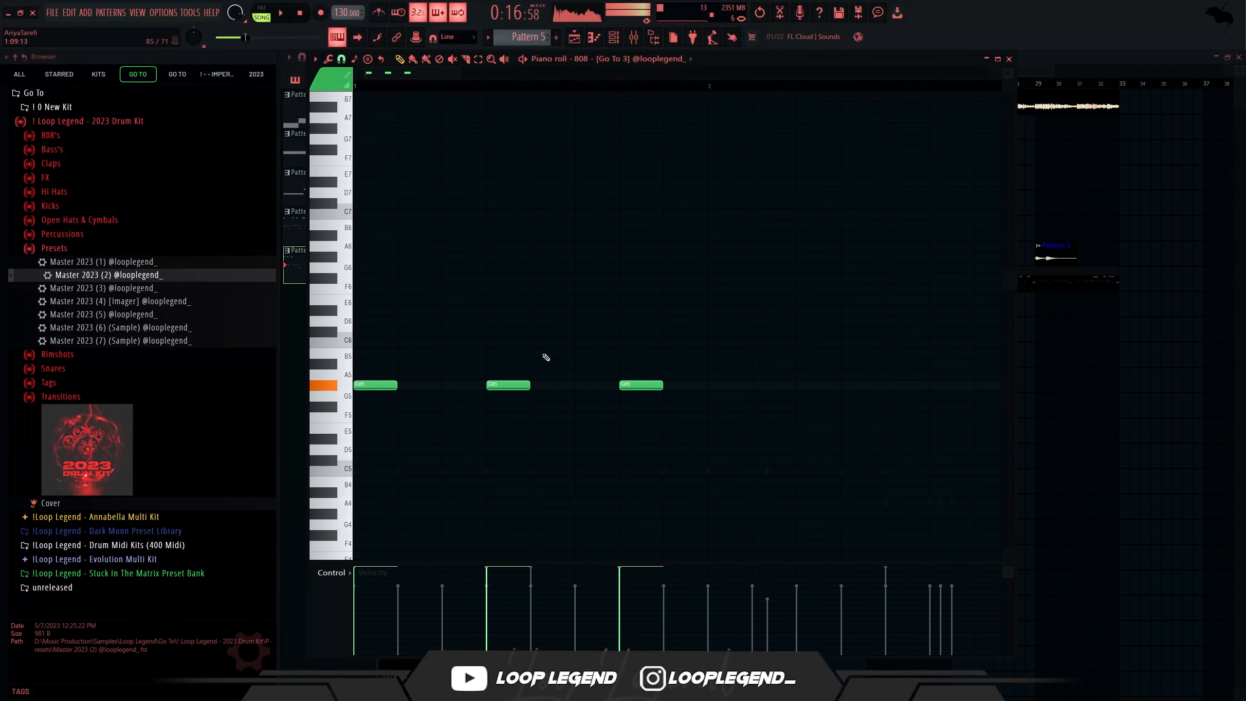
# Step: Change the first 808 note to F#5 and the second to A5
pyautogui.moveTo(501, 385); pyautogui.dragTo(500, 374)
pyautogui.press('space')
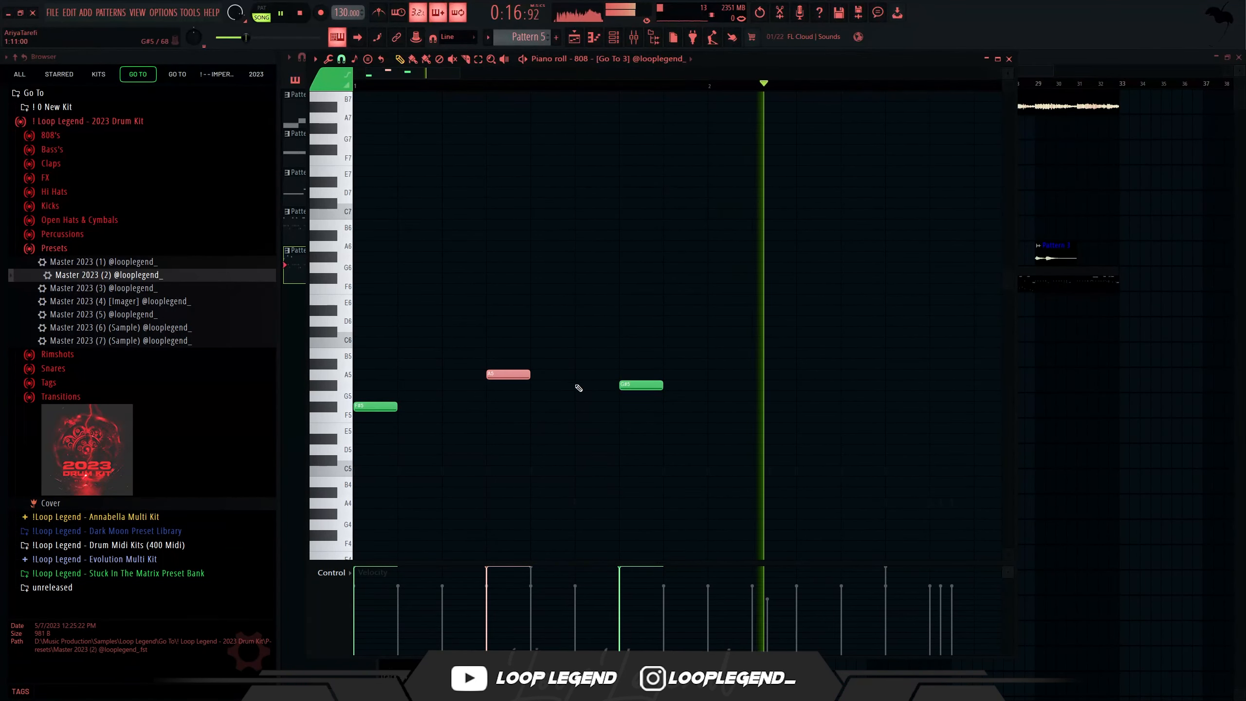
pyautogui.scroll(-4, 544, 386)
pyautogui.keyDown('ctrl'); pyautogui.click(576, 440); pyautogui.keyUp('ctrl')
pyautogui.scroll(3, 547, 421)
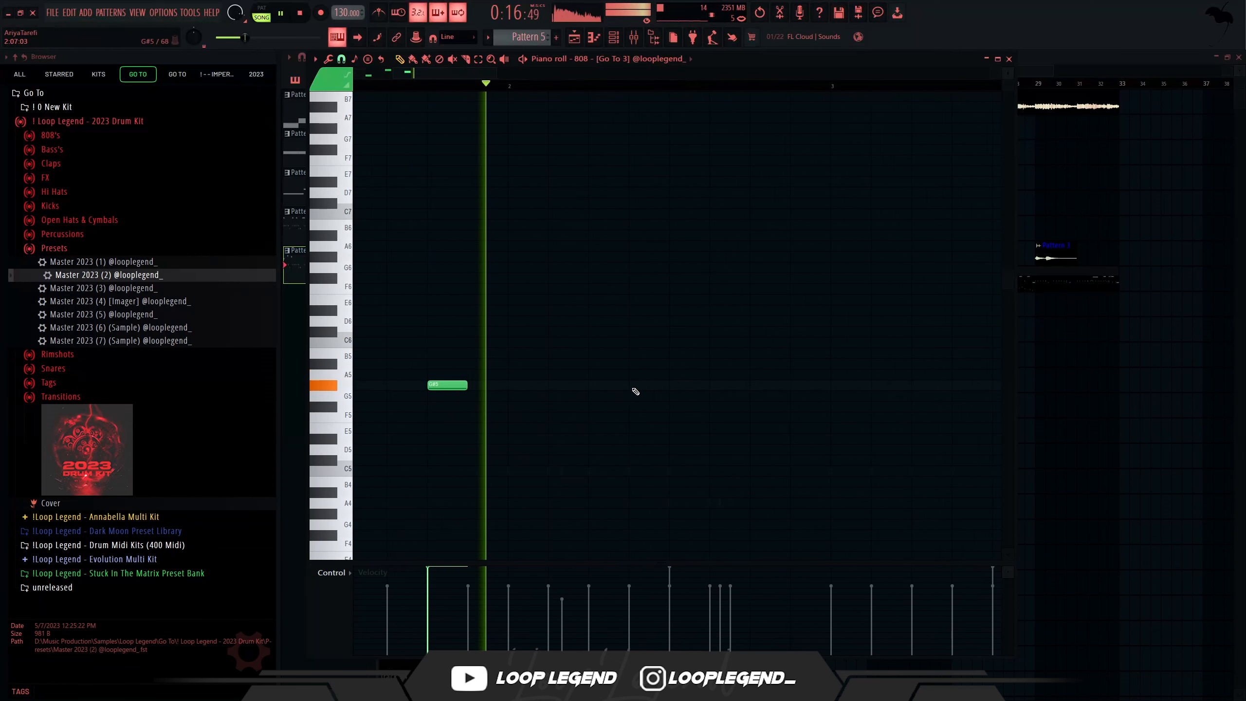
# Step: Add G#5 notes at steps 5 and 15 of bar two and delete the extra one at the start of bar three
pyautogui.click(607, 387)
pyautogui.click(810, 386)
pyautogui.click(850, 385)
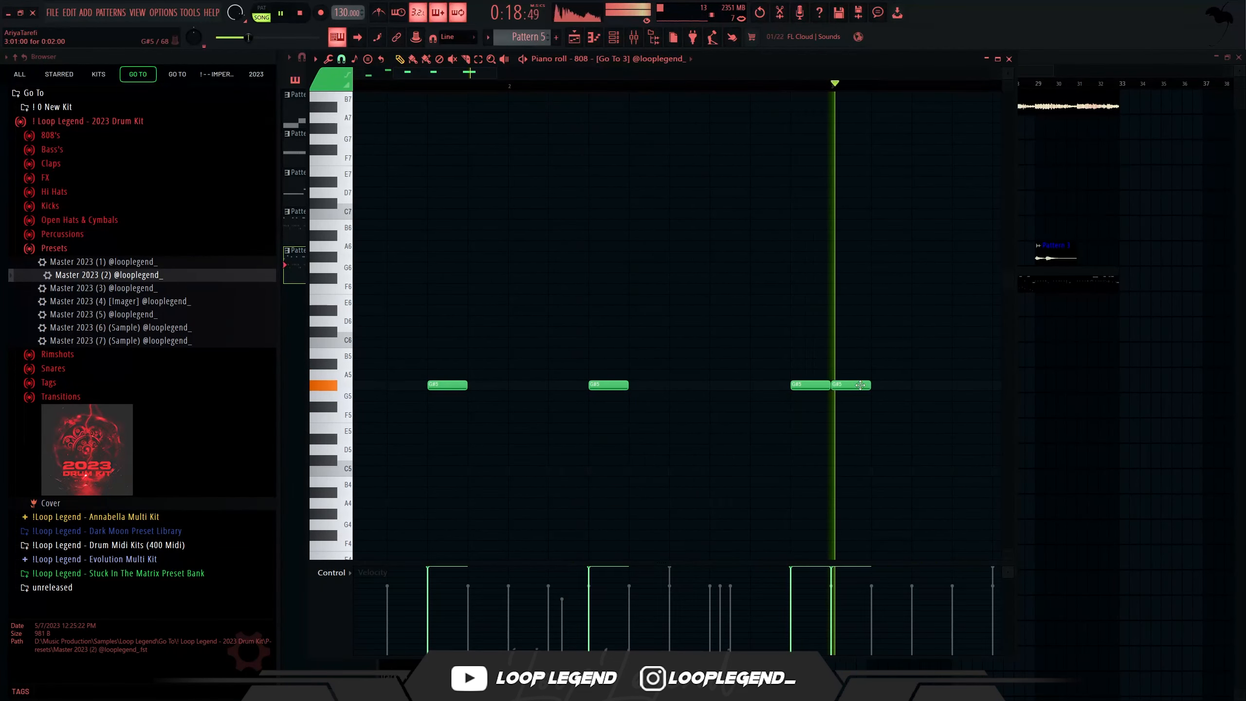
pyautogui.scroll(-2, 806, 384)
pyautogui.press('space')
pyautogui.press('space')
pyautogui.rightClick(784, 387)
# Step: Duplicate the two-bar 808 phrase until it fills eight bars
pyautogui.hotkey('ctrl', 'b')
pyautogui.scroll(-2, 567, 492)
pyautogui.moveTo(565, 493); pyautogui.dragTo(648, 445)
pyautogui.hotkey('ctrl', 'b')
pyautogui.scroll(-4, 648, 443)
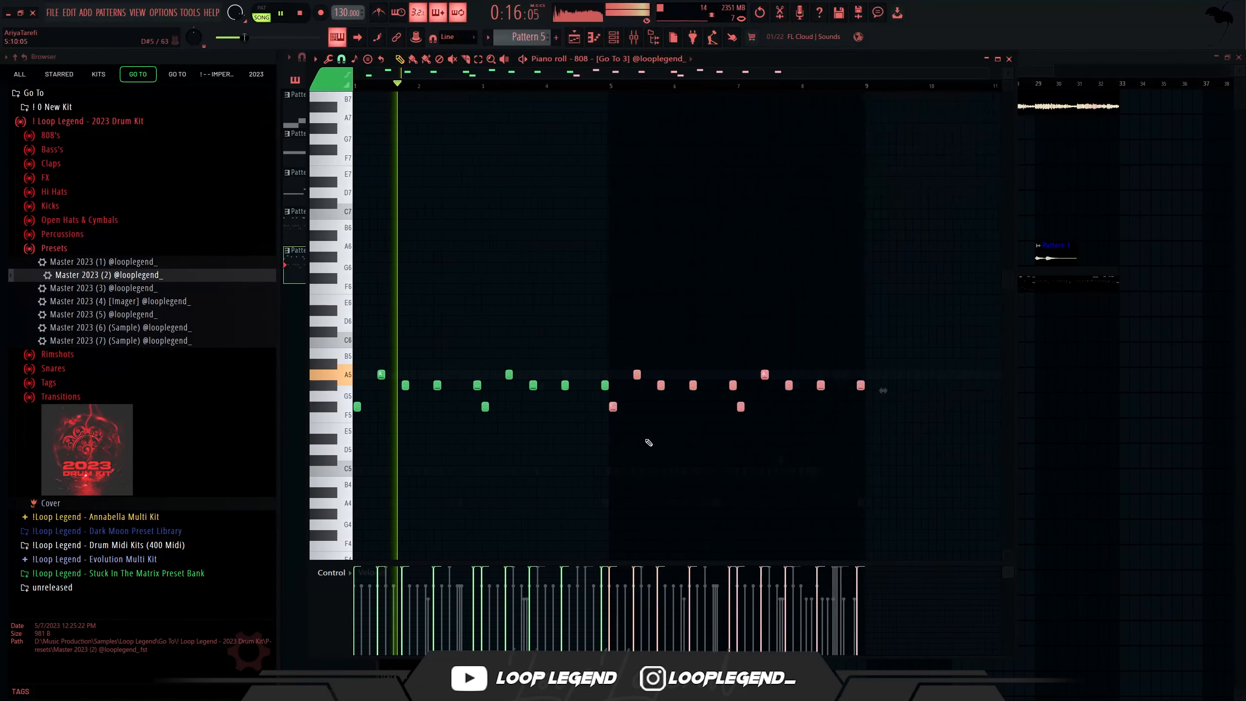
pyautogui.keyDown('ctrl'); pyautogui.click(561, 463); pyautogui.keyUp('ctrl')
pyautogui.scroll(4, 329, 398)
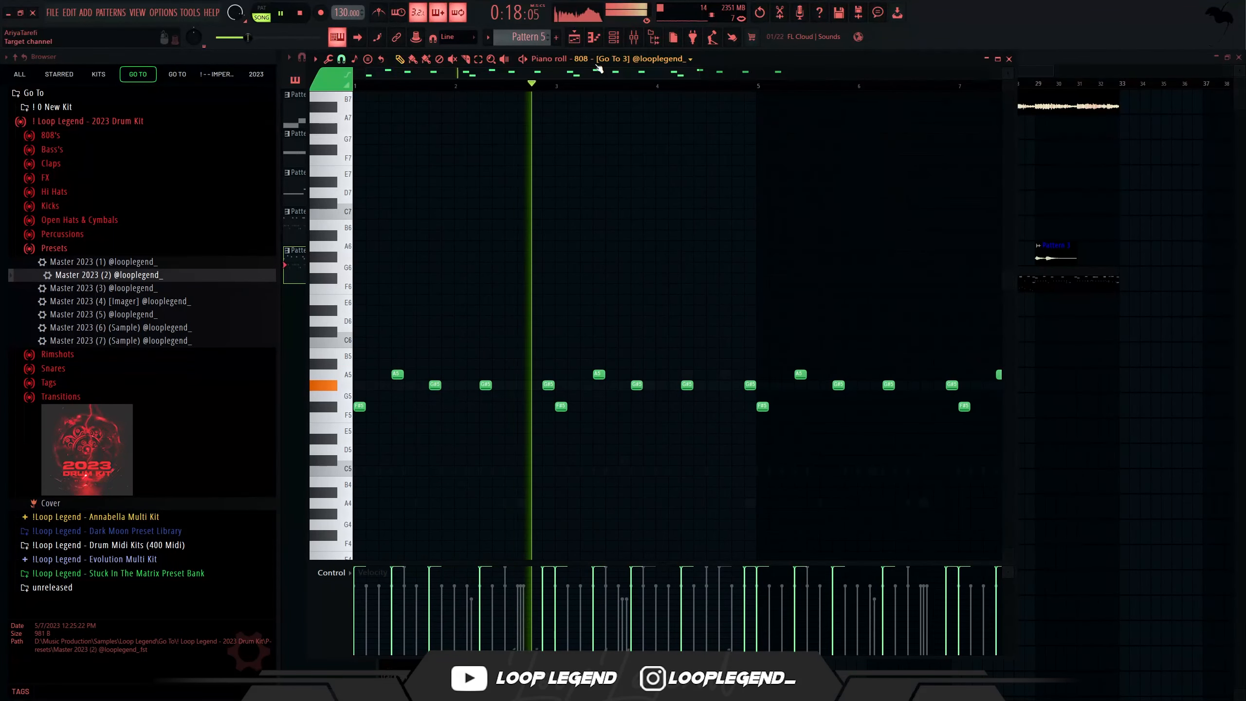
pyautogui.scroll(-1, 598, 67)
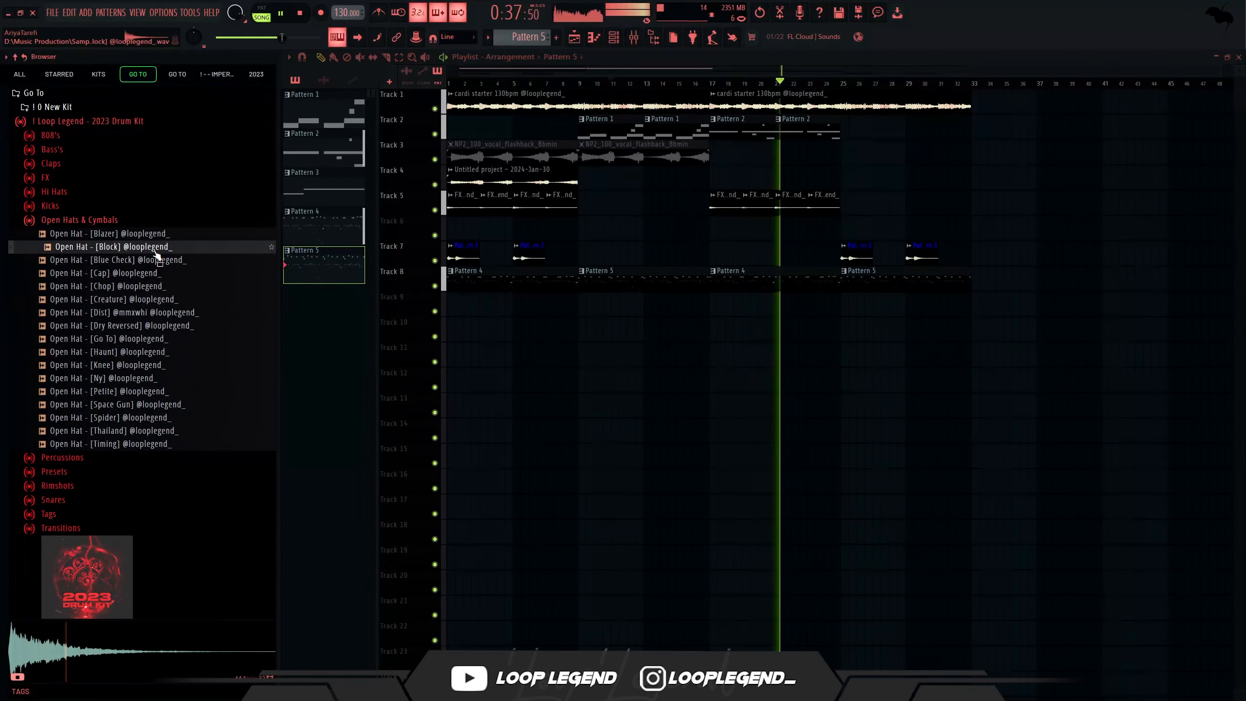
# Step: Preview the kit's open hats and add Open Hat - [Block] as a new channel
pyautogui.click(142, 259)
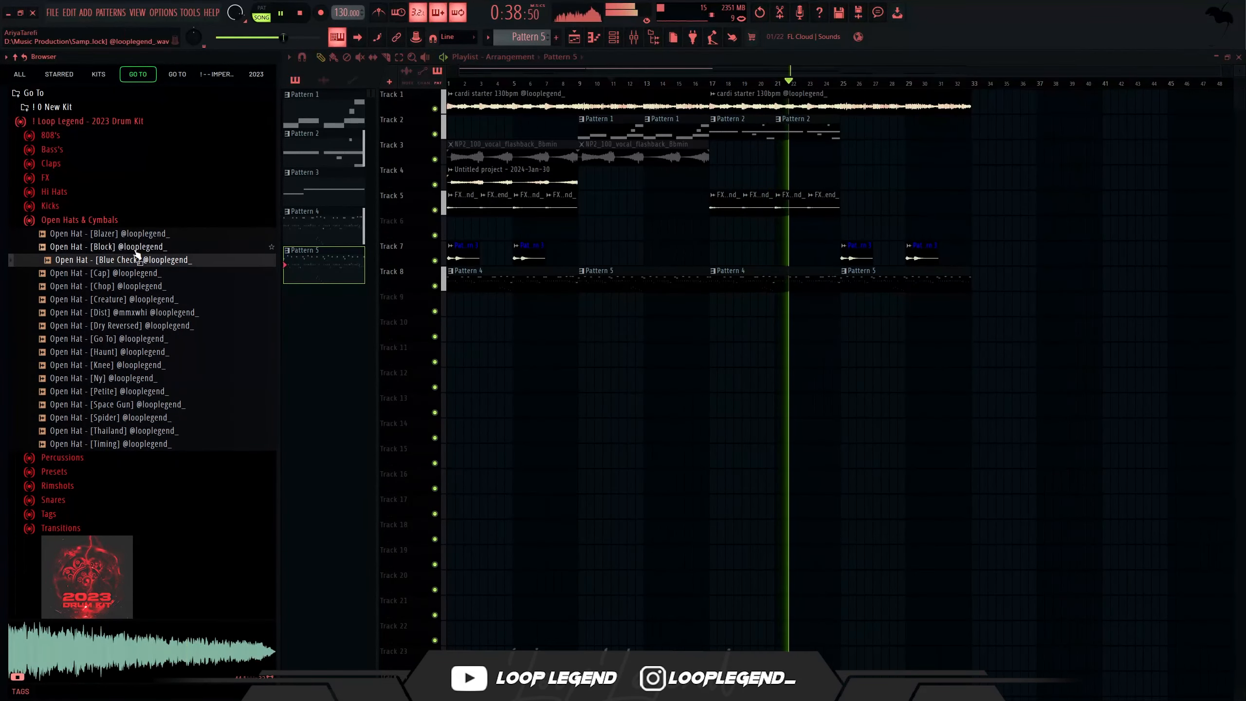
pyautogui.rightClick(134, 250)
pyautogui.click(175, 265)
pyautogui.press('Escape')
pyautogui.press('F6')
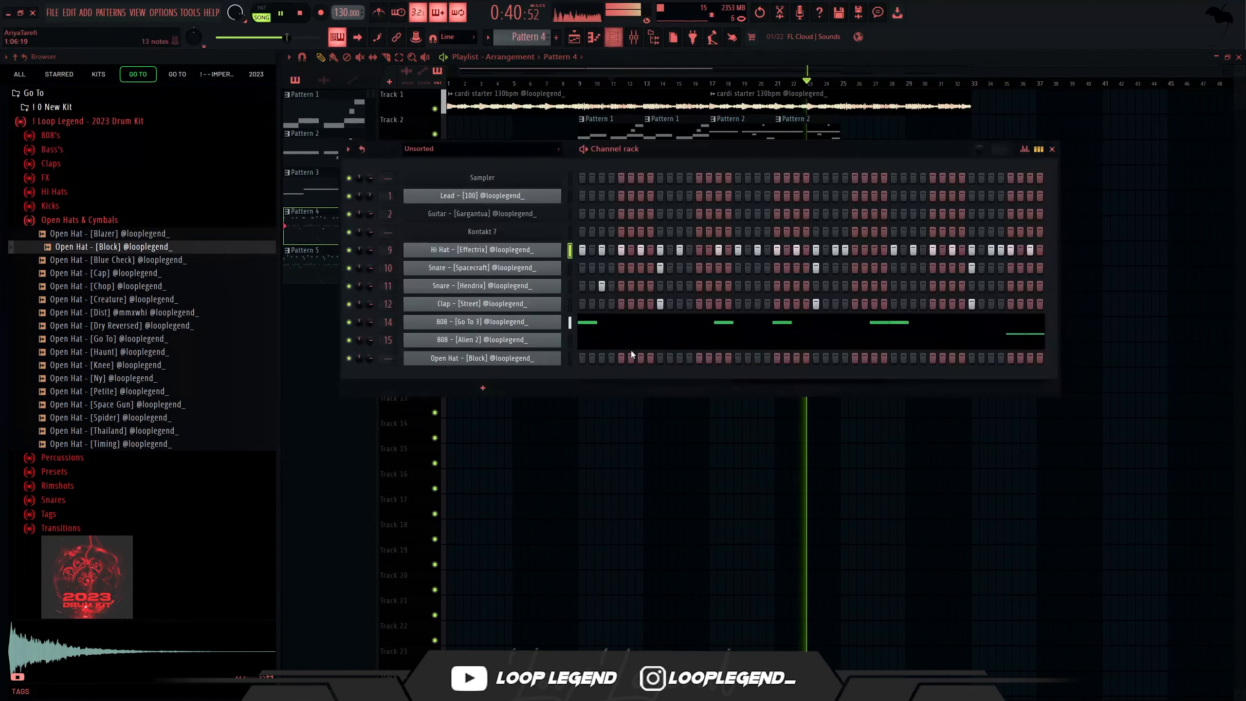
# Step: Repeat the step 3 Open Hat - [Block] note every two bars in Pattern 4
pyautogui.press('F7')
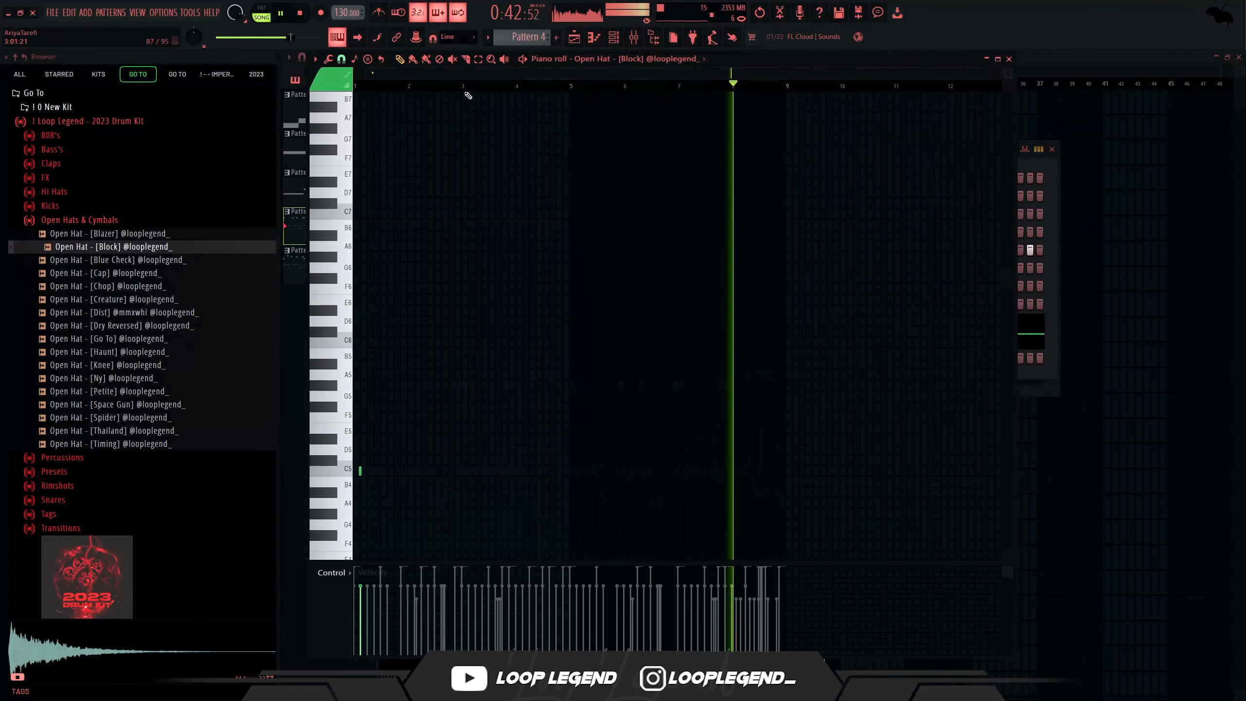
pyautogui.hotkey('ctrl', 'b')
pyautogui.hotkey('ctrl', 'b')
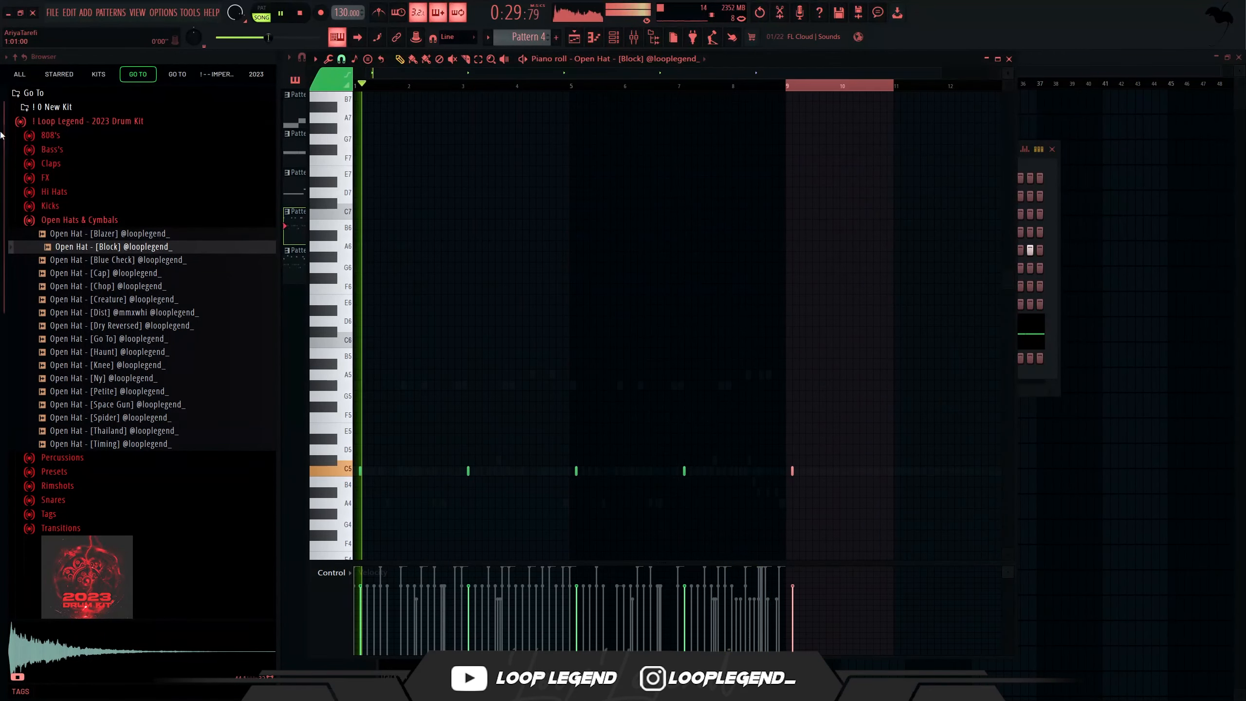
pyautogui.moveTo(922, 279); pyautogui.dragTo(354, 545)
# Step: Lower the bar-three open hat note to A#4 and boost the master track's EQ high shelf to 3.0 dB
pyautogui.scroll(2, 422, 514)
pyautogui.moveTo(458, 514); pyautogui.dragTo(565, 407)
pyautogui.scroll(-2, 624, 427)
pyautogui.press('F9')
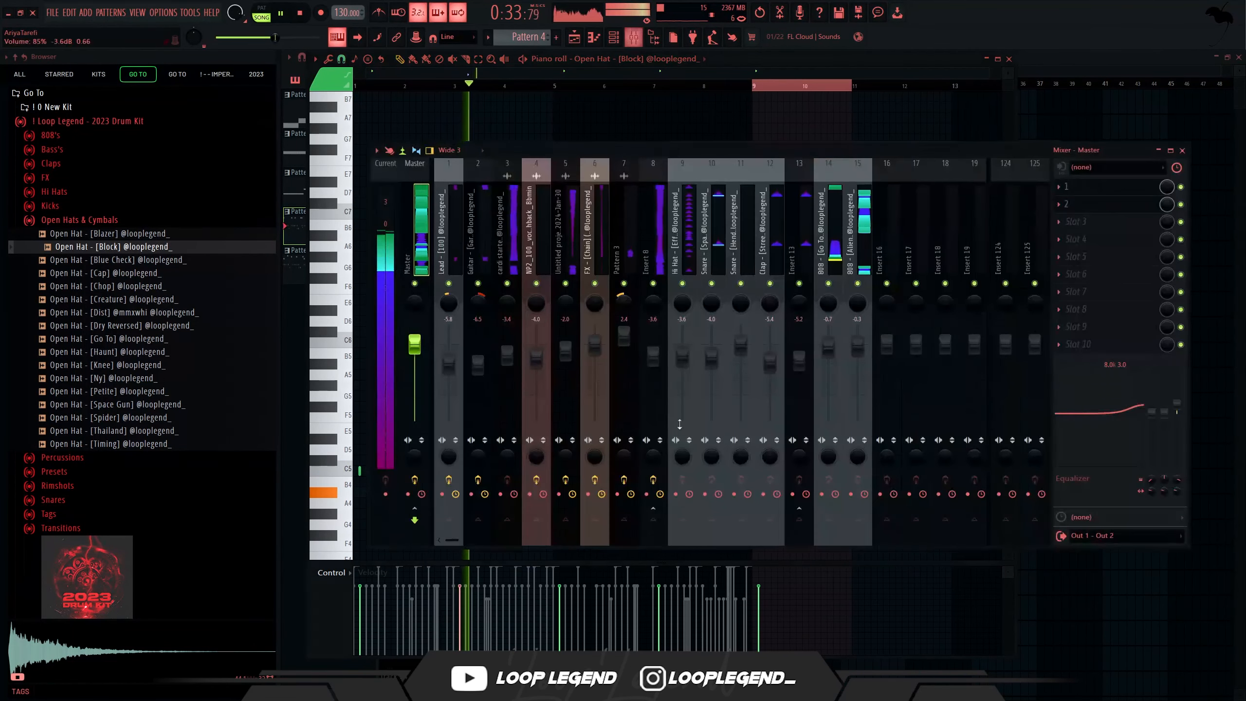
pyautogui.press('F9')
pyautogui.moveTo(609, 495); pyautogui.dragTo(723, 412)
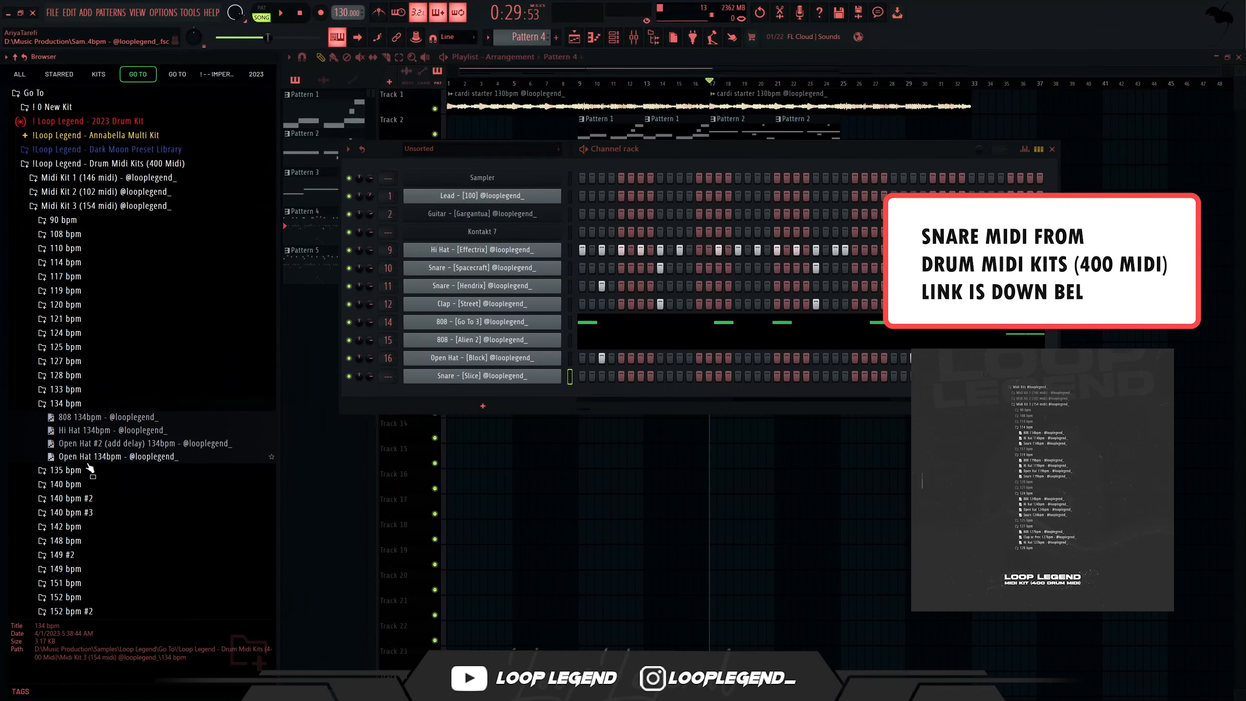
# Step: Load the Snare 135bpm MIDI from Midi Kit 3 onto the Snare - [Slice] channel and check its notes during playback
pyautogui.click(89, 469)
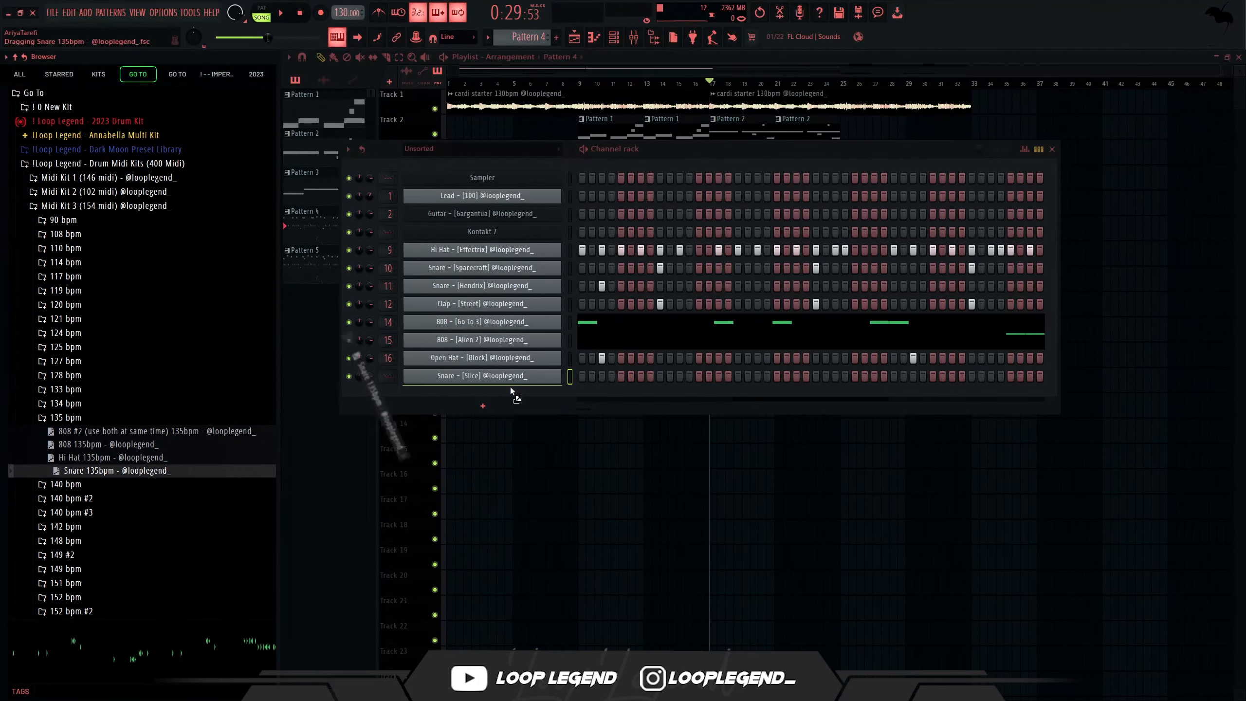
pyautogui.press('space')
pyautogui.press('F7')
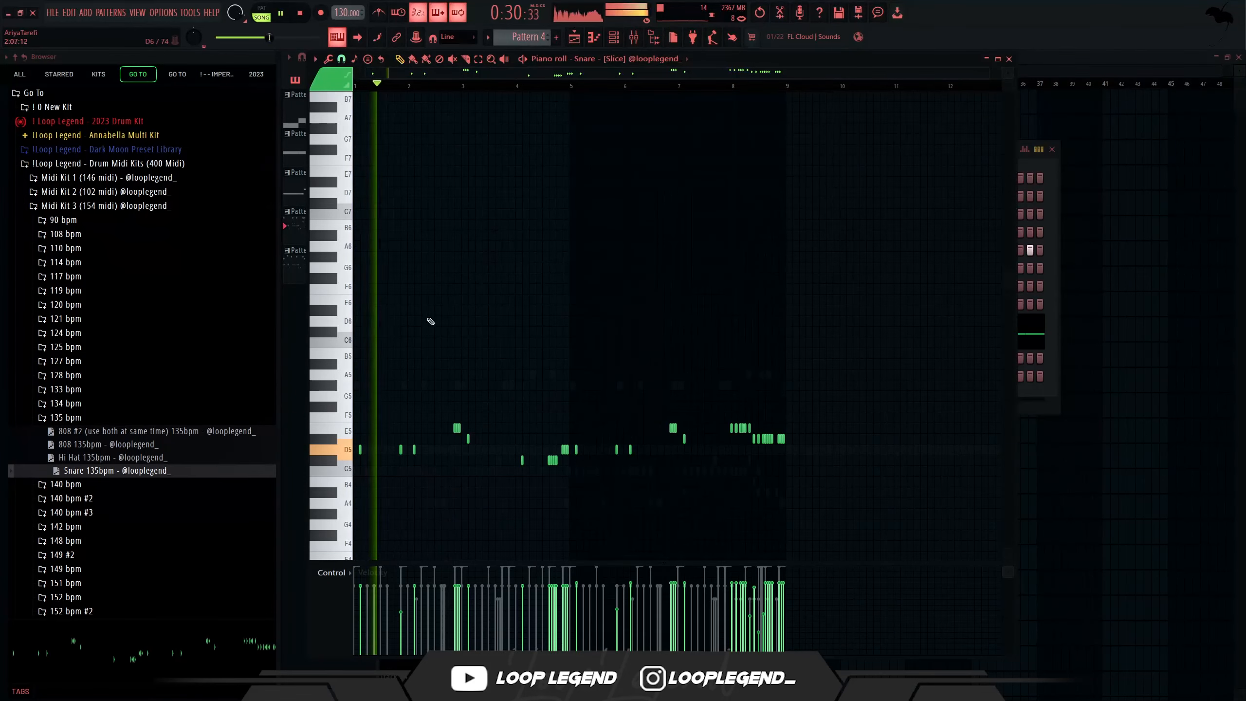
pyautogui.scroll(3, 380, 363)
pyautogui.scroll(-2, 379, 364)
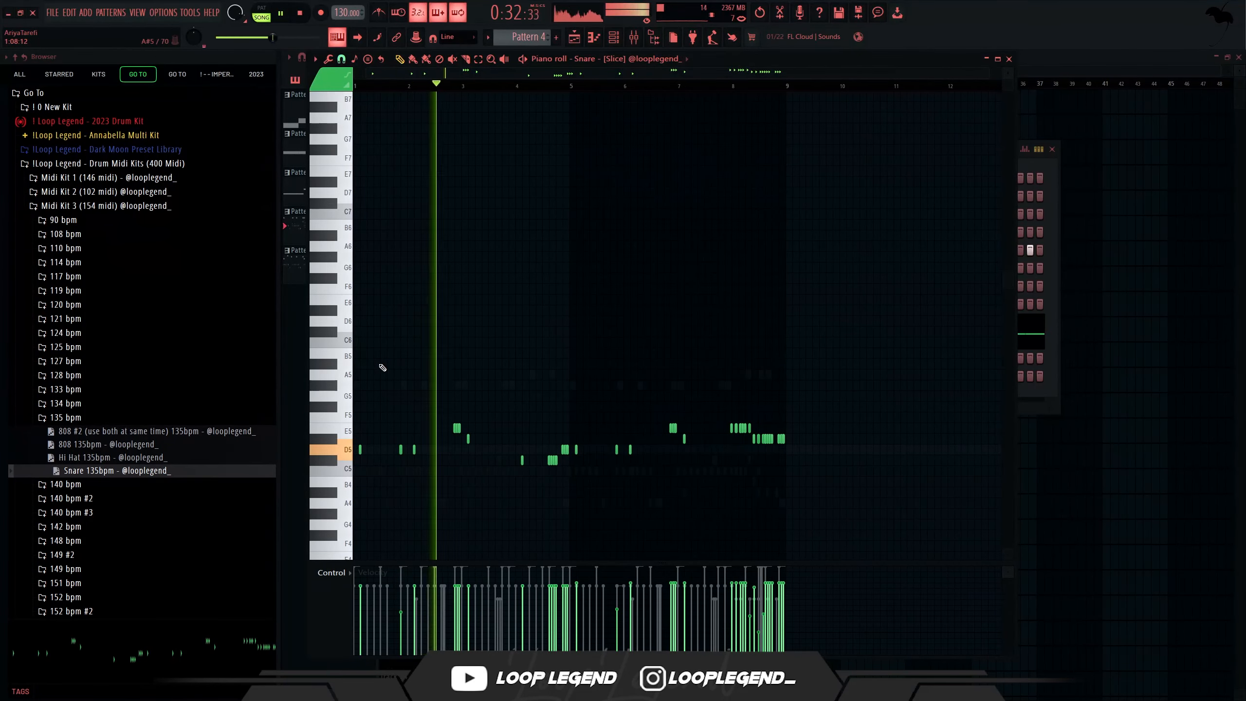
pyautogui.scroll(-1, 385, 371)
# Step: Route the Snare - [Slice] channel to mixer track 17
pyautogui.press('F6')
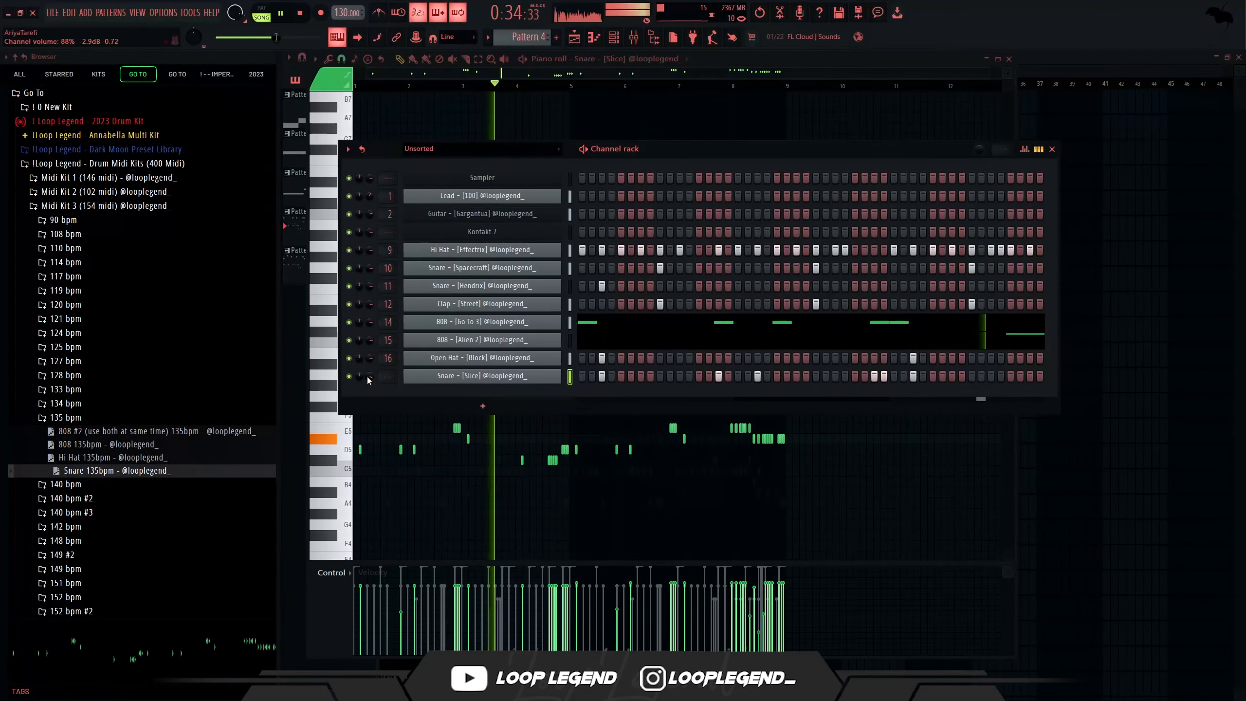
pyautogui.hotkey('ctrl', 'l')
pyautogui.press('F6')
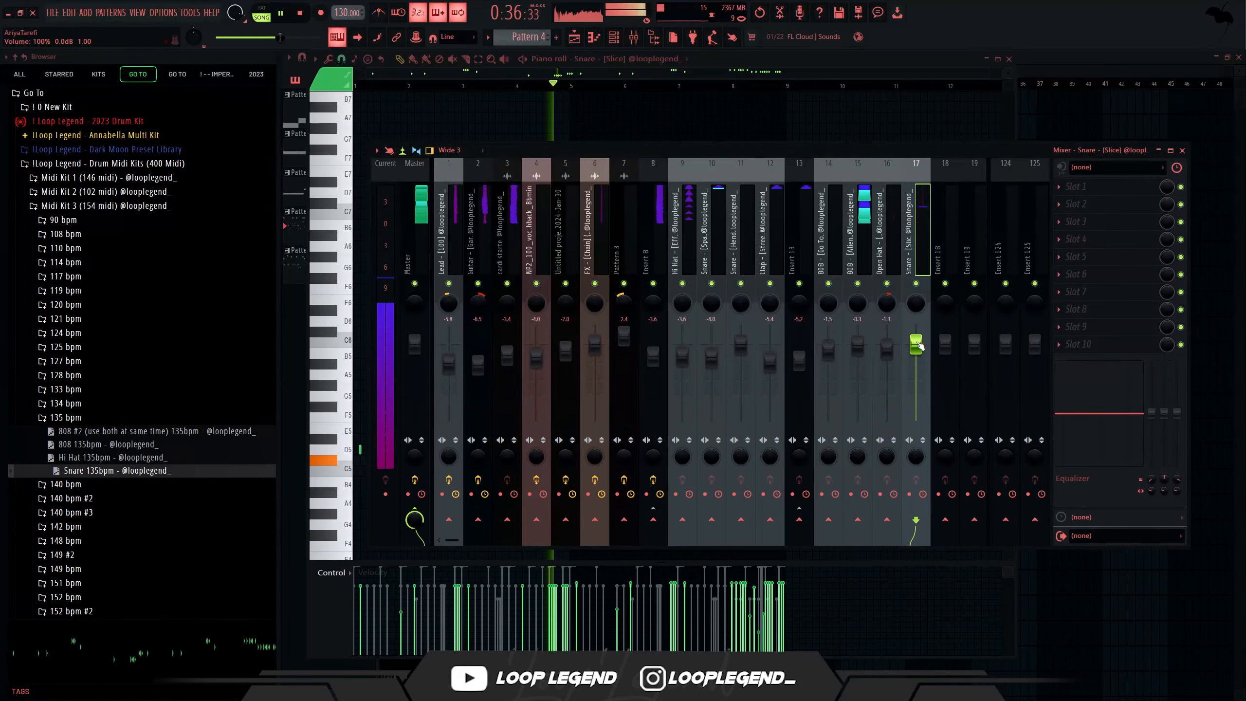
pyautogui.press('F9')
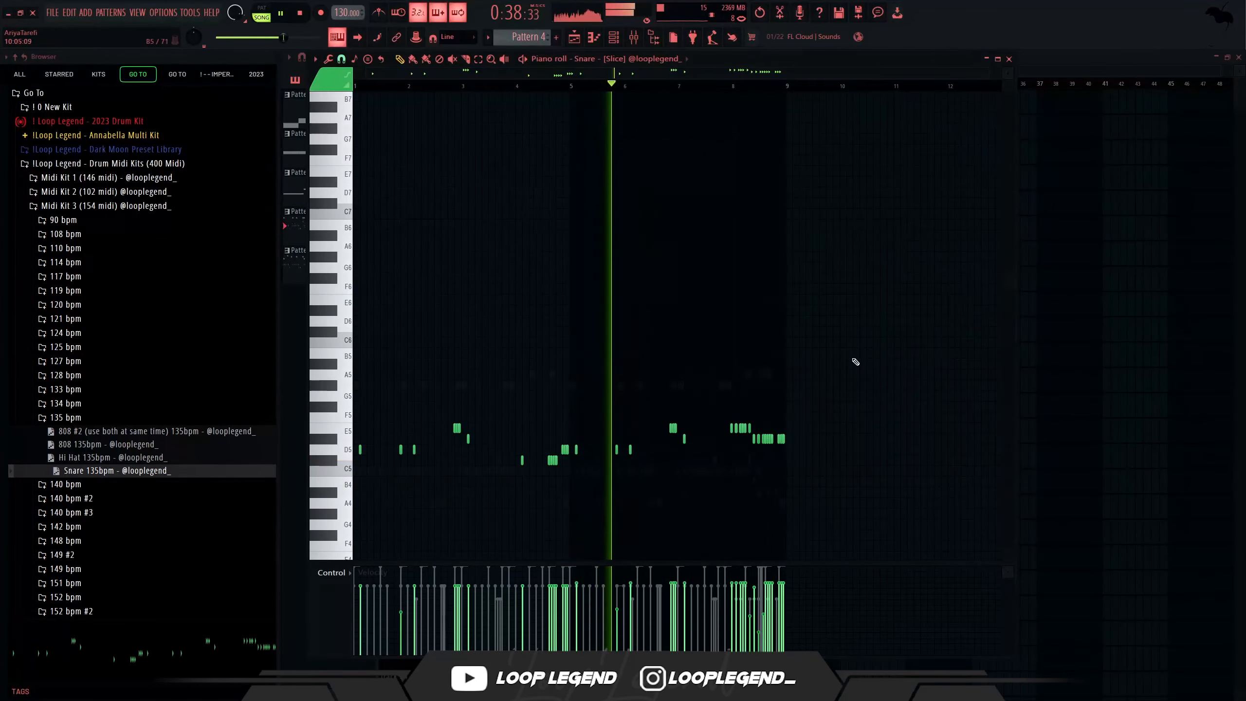
# Step: Add Fruity Delay 3 to slot 6 of the Snare - [Slice] mixer track and adjust its delay time
pyautogui.press('F9')
pyautogui.click(1112, 283)
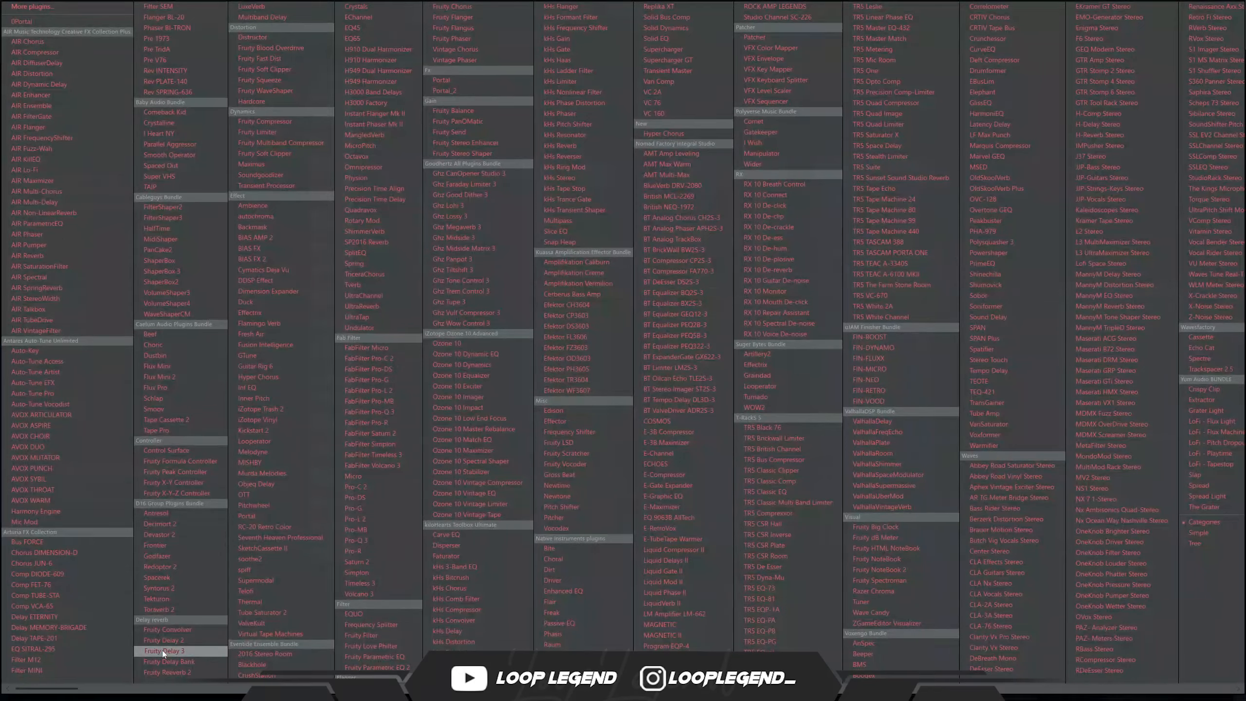
pyautogui.click(163, 651)
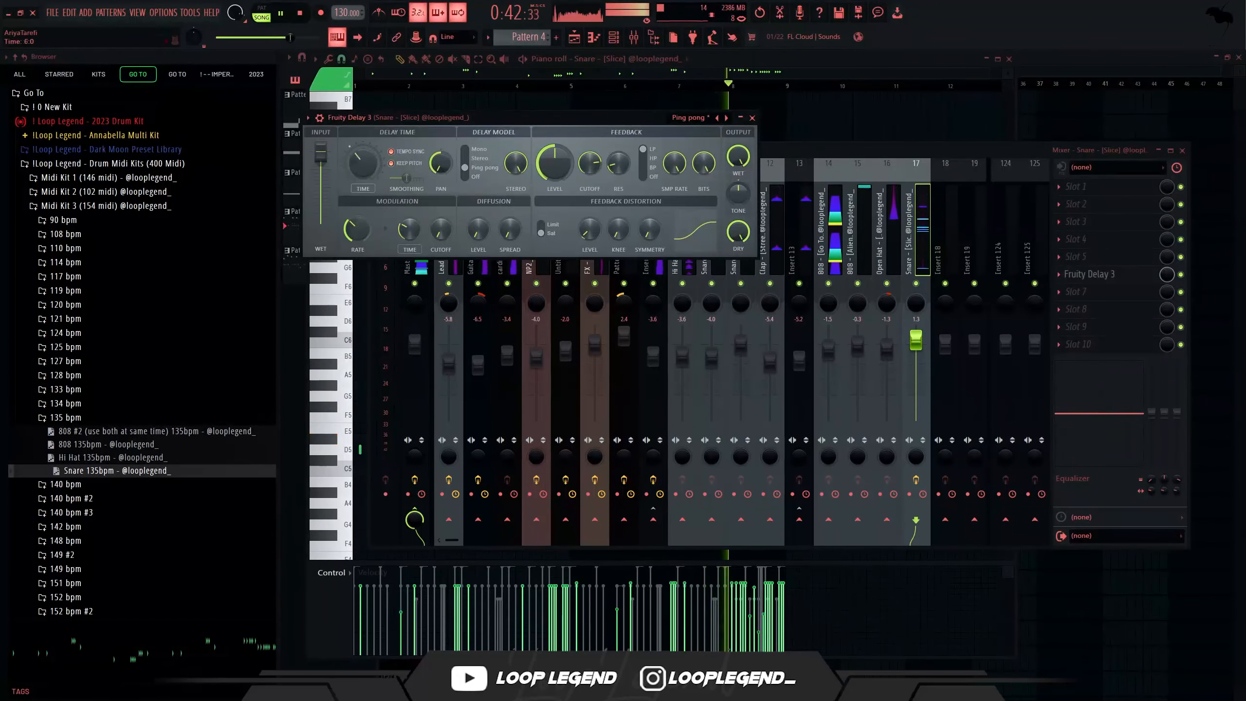
pyautogui.moveTo(363, 163); pyautogui.dragTo(362, 148)
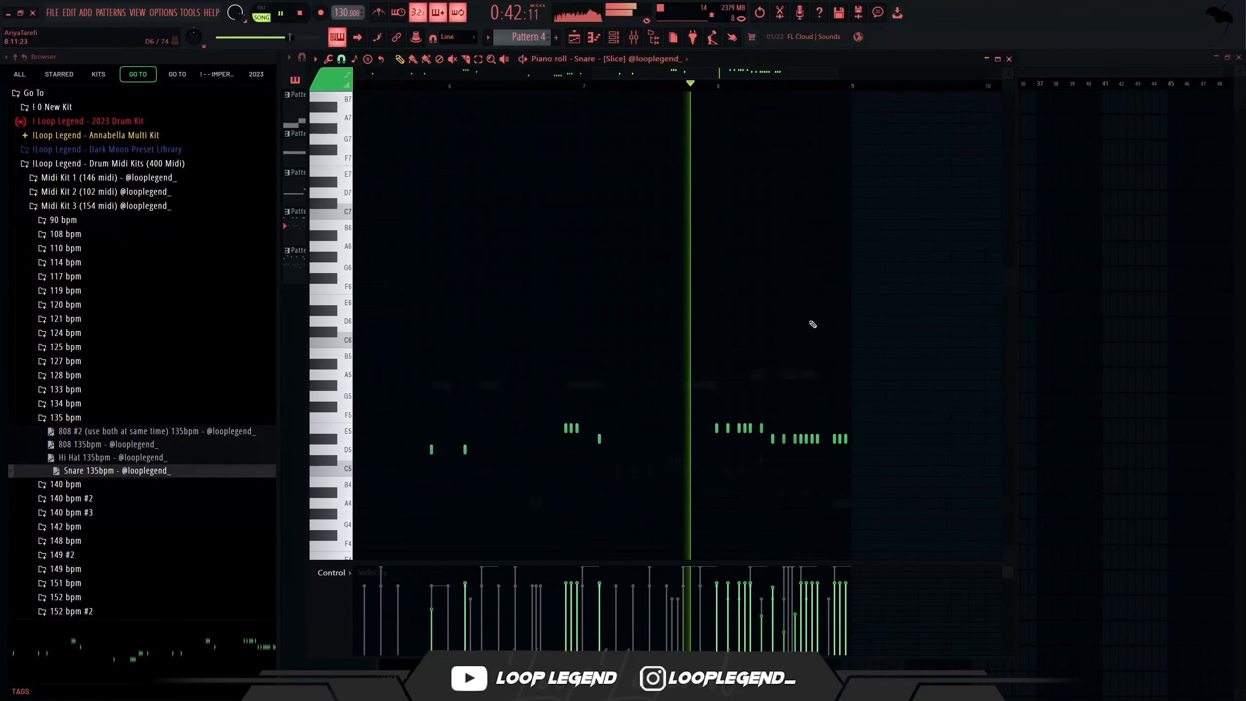
# Step: Copy the bar-eight snare roll into the Hi Hat - [Effectrix] channel and delete the existing hat notes beneath it
pyautogui.scroll(-2, 824, 417)
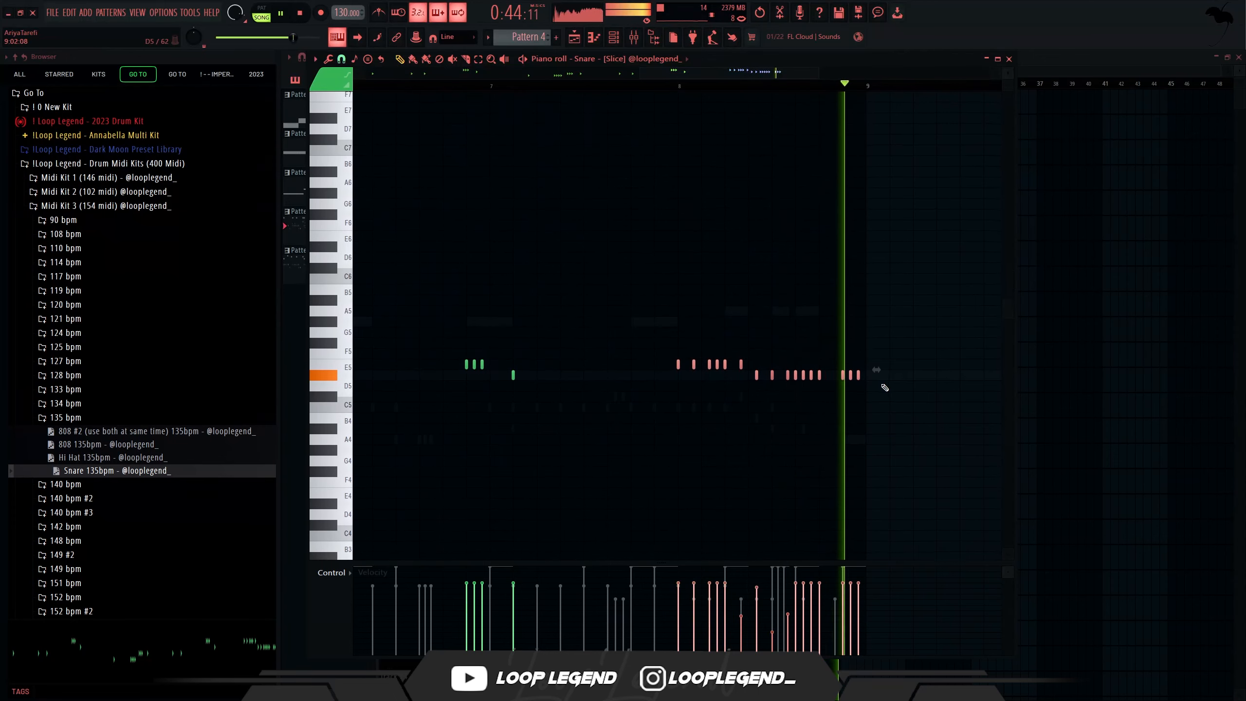
pyautogui.scroll(2, 867, 375)
pyautogui.click(657, 61)
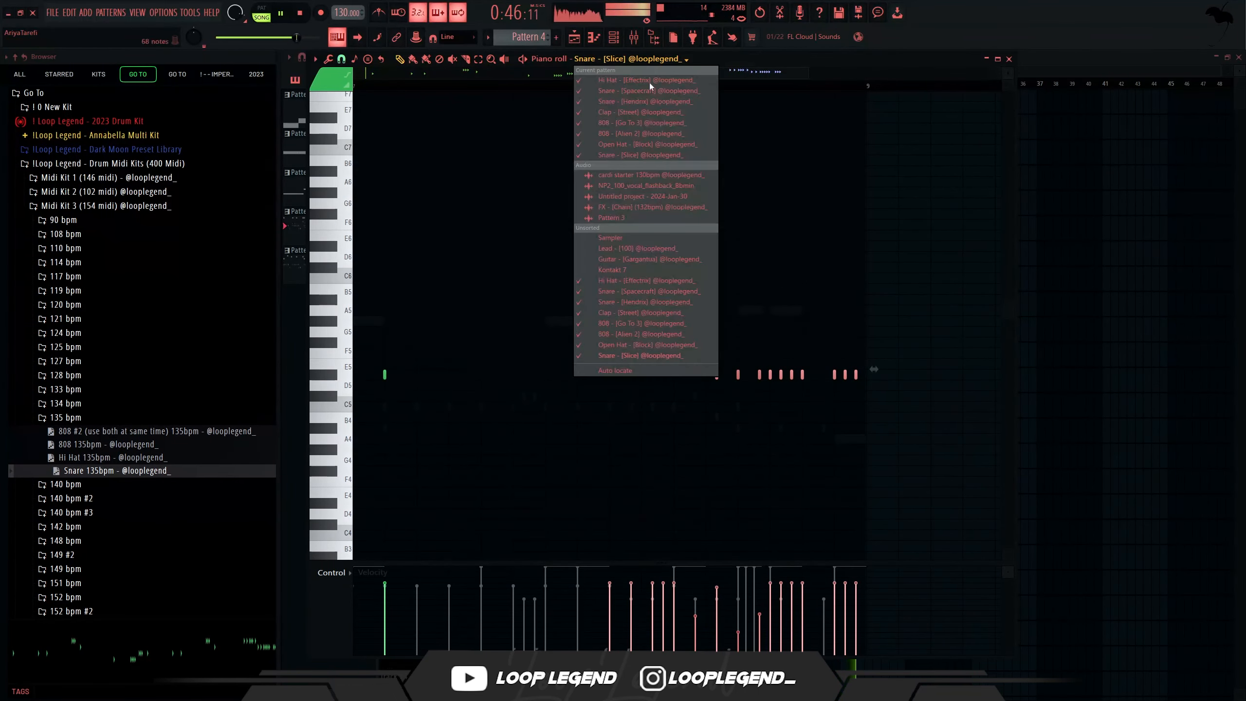
pyautogui.click(629, 280)
pyautogui.press('space')
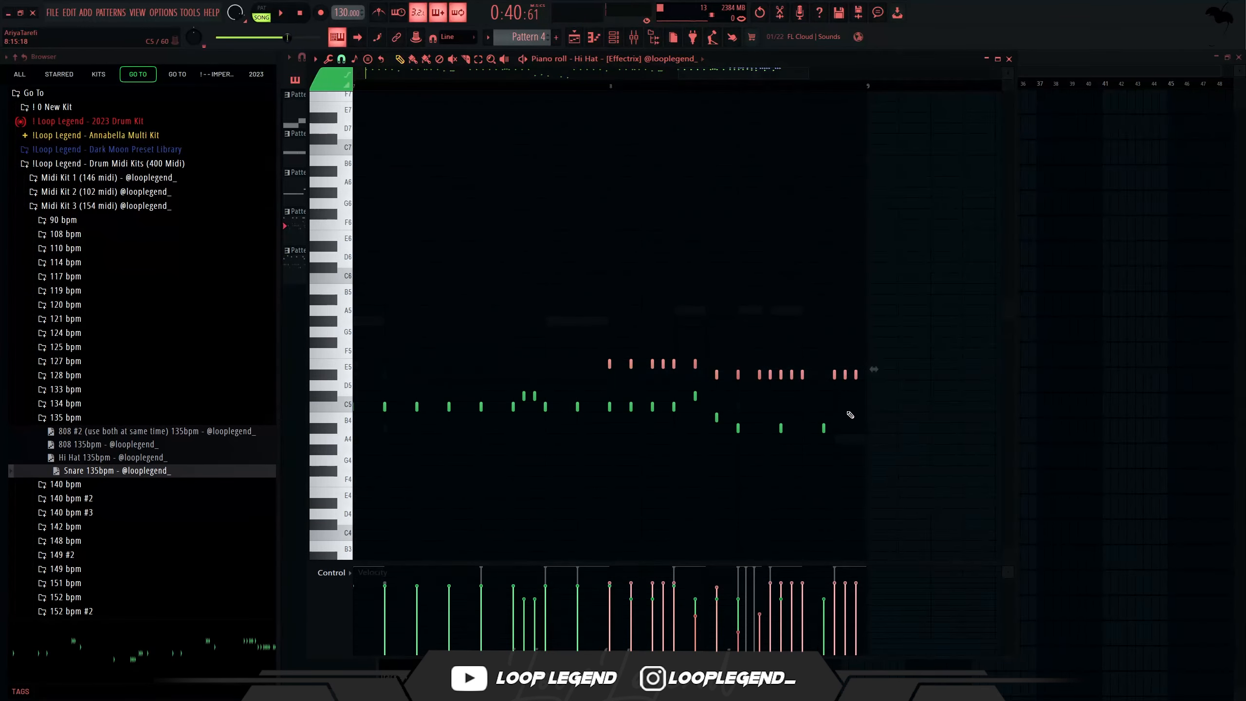
pyautogui.press('space')
pyautogui.moveTo(846, 454); pyautogui.dragTo(605, 391)
pyautogui.press('Delete')
# Step: Select the pasted roll notes on the Hi Hat - [Effectrix] channel and lower their pitch in semitone steps
pyautogui.moveTo(922, 442); pyautogui.dragTo(608, 310)
pyautogui.hotkey('shift', 'Down')
pyautogui.hotkey('shift', 'Down')
pyautogui.hotkey('shift', 'Down')
pyautogui.hotkey('shift', 'Down')
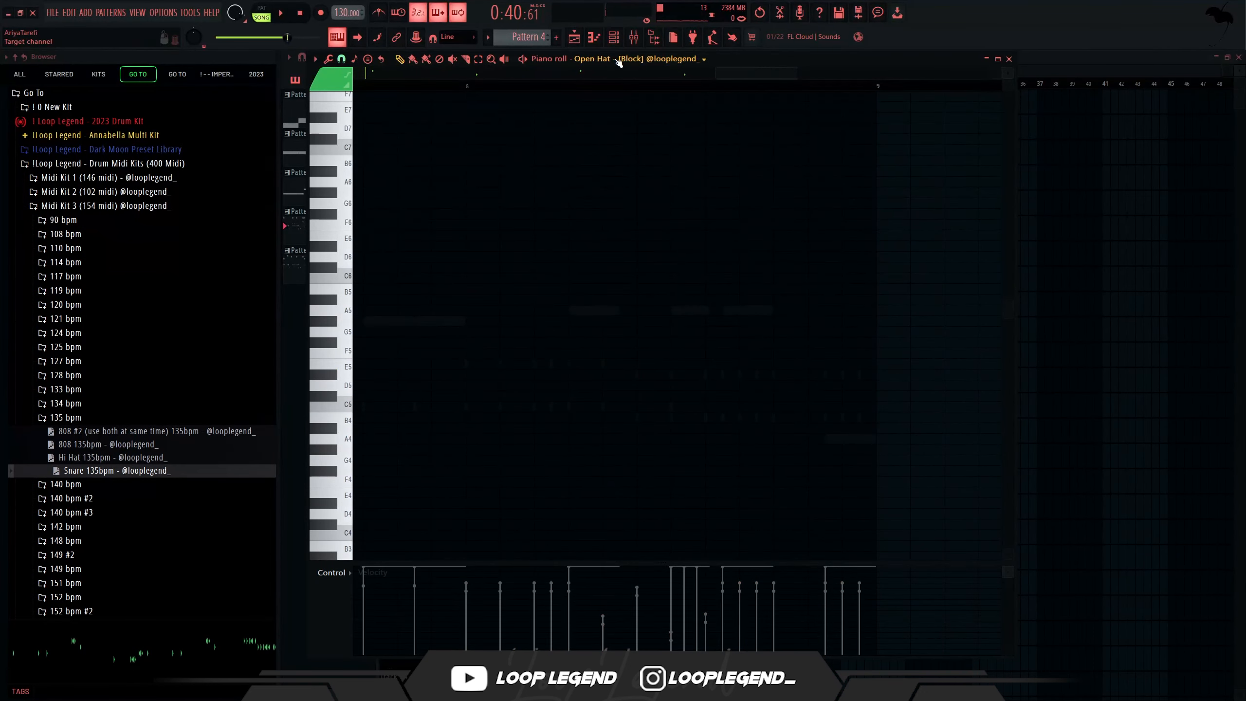
# Step: Paste the bar-eight roll into the 808 - [Alien 2] channel and raise its notes to G#5 and A5
pyautogui.scroll(-1, 619, 62)
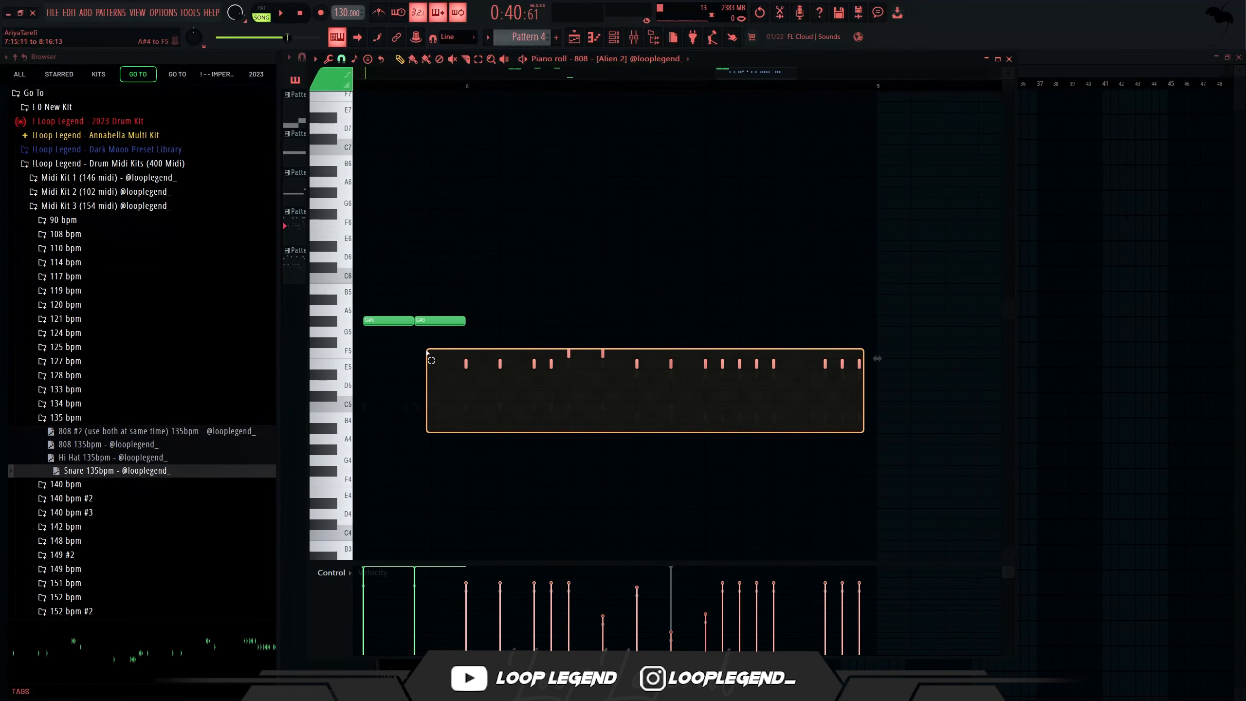
pyautogui.moveTo(425, 347); pyautogui.dragTo(864, 434)
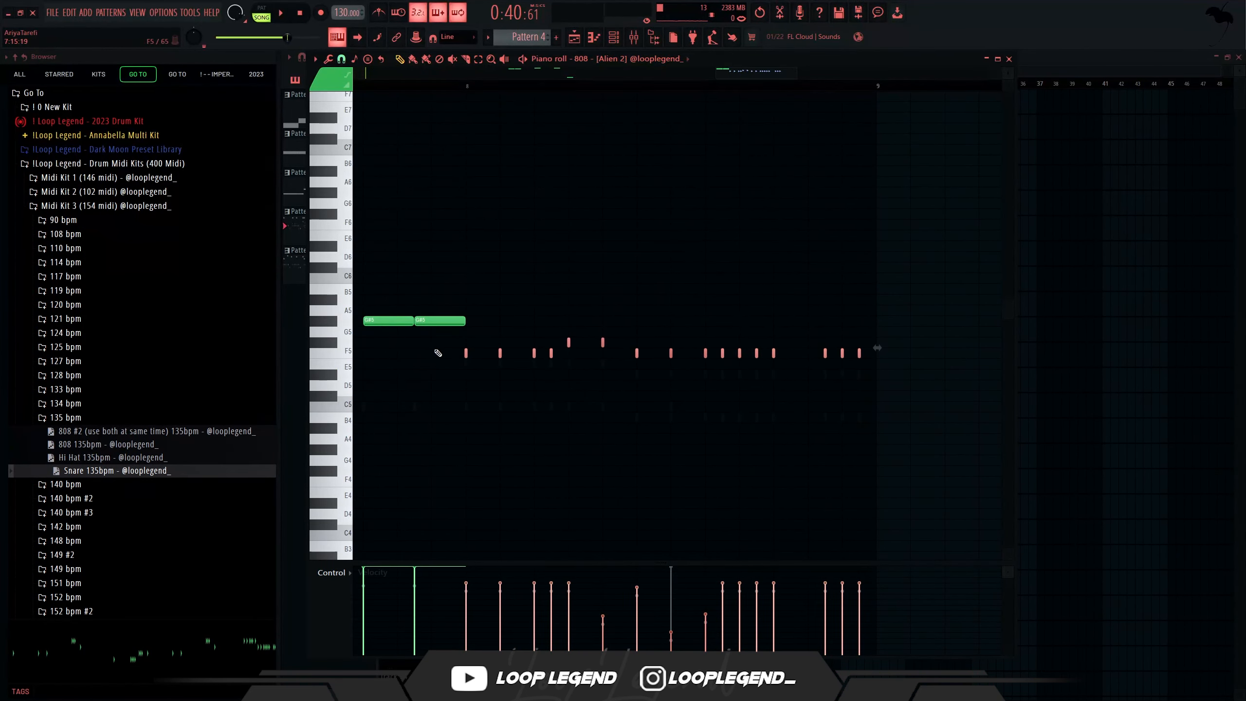
pyautogui.hotkey('shift', 'Up')
pyautogui.moveTo(900, 231); pyautogui.dragTo(628, 376)
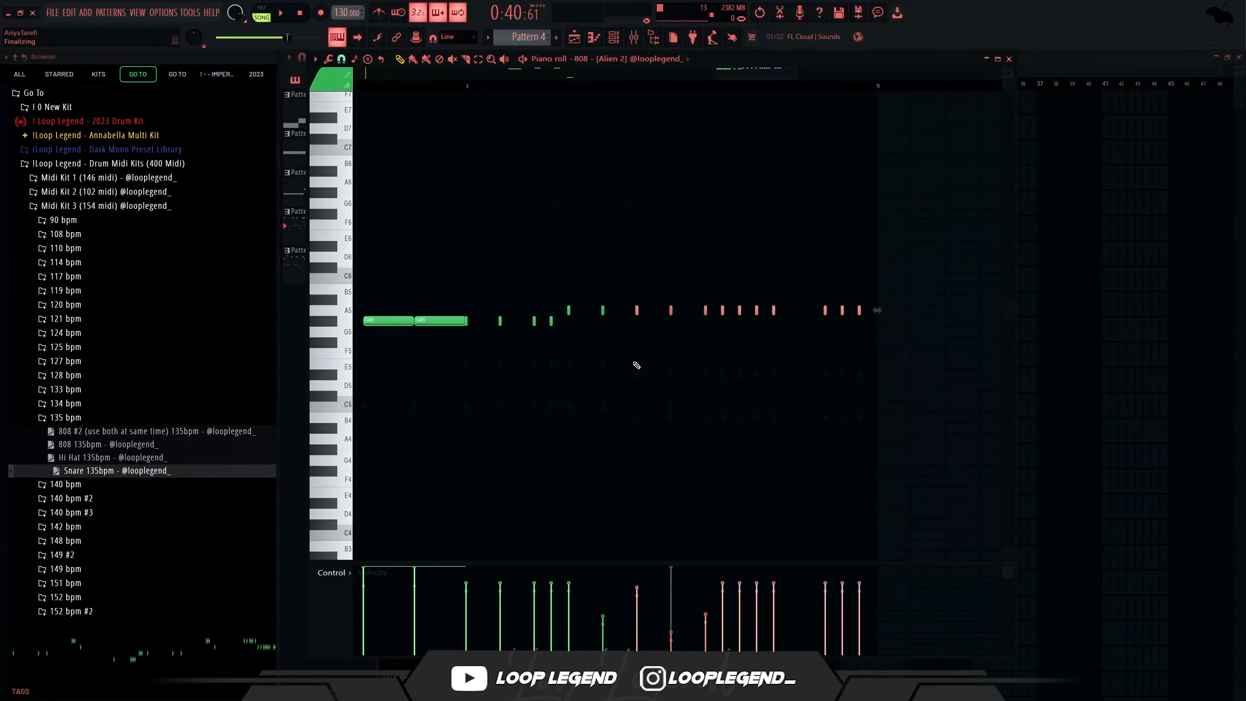
# Step: Thin out the 808 - [Alien 2] roll in bar eight and add another short A5 note after the remaining ones
pyautogui.press('space')
pyautogui.scroll(-3, 621, 366)
pyautogui.scroll(3, 622, 368)
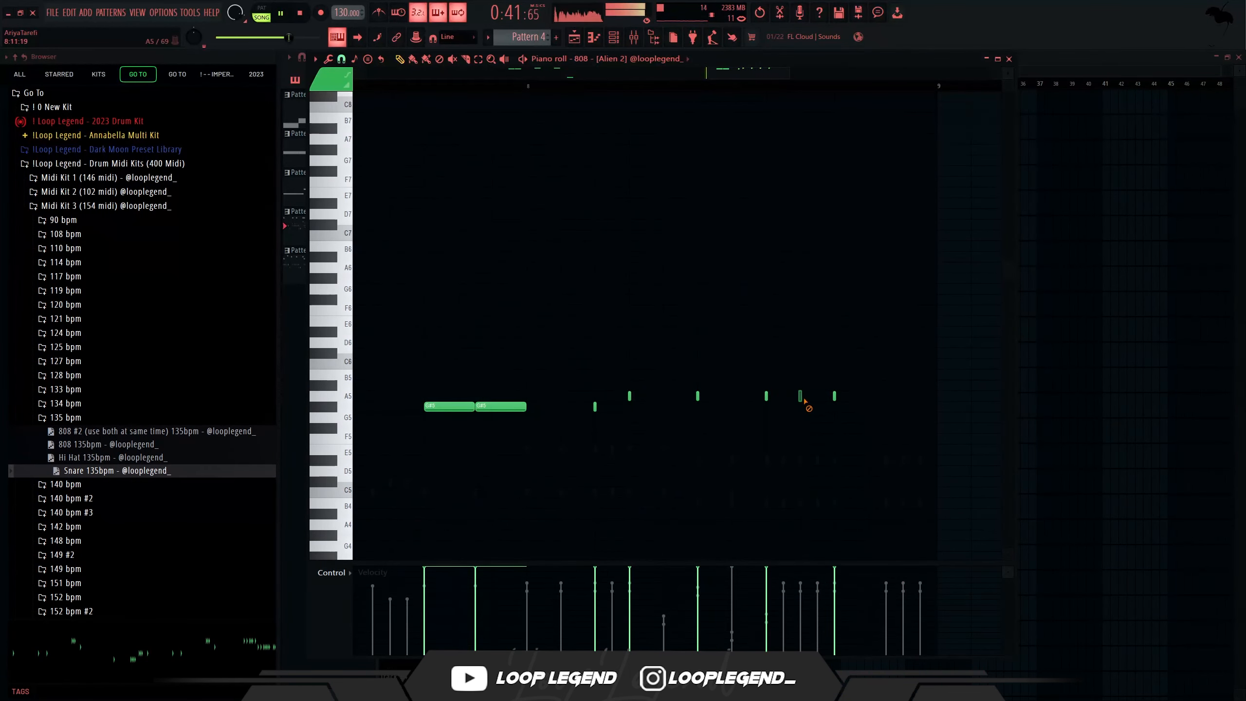
pyautogui.scroll(-3, 768, 422)
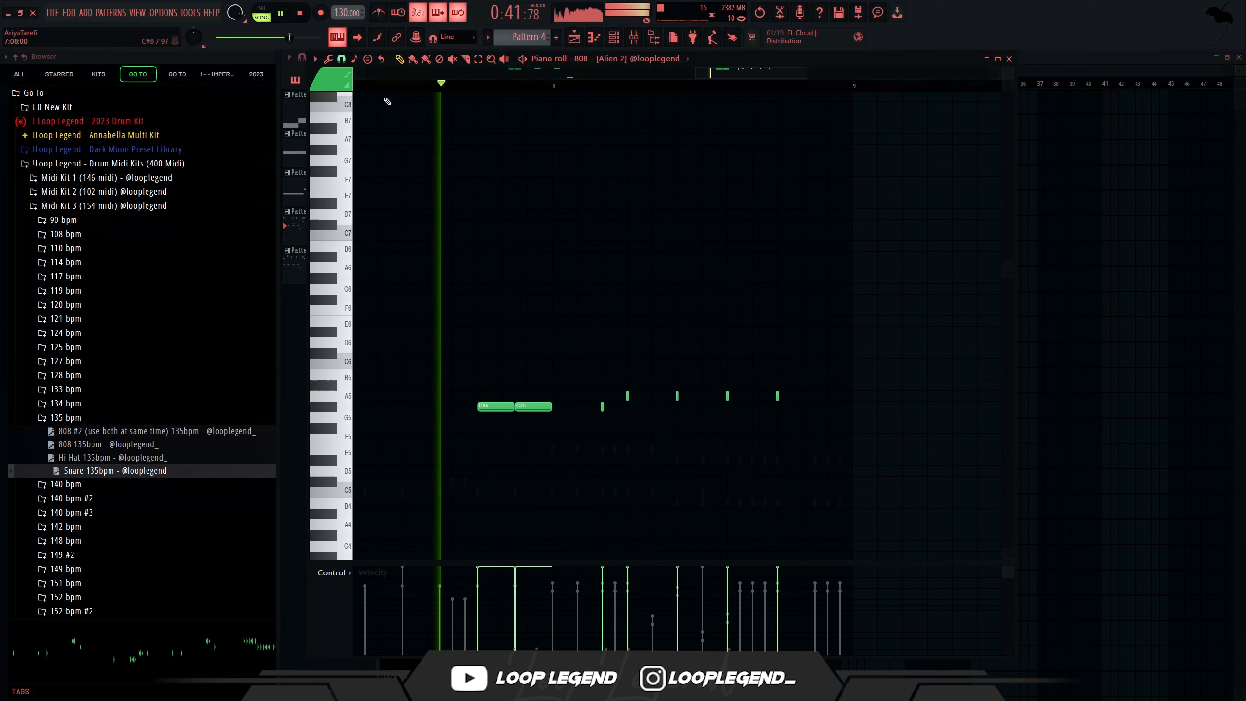
pyautogui.press('space')
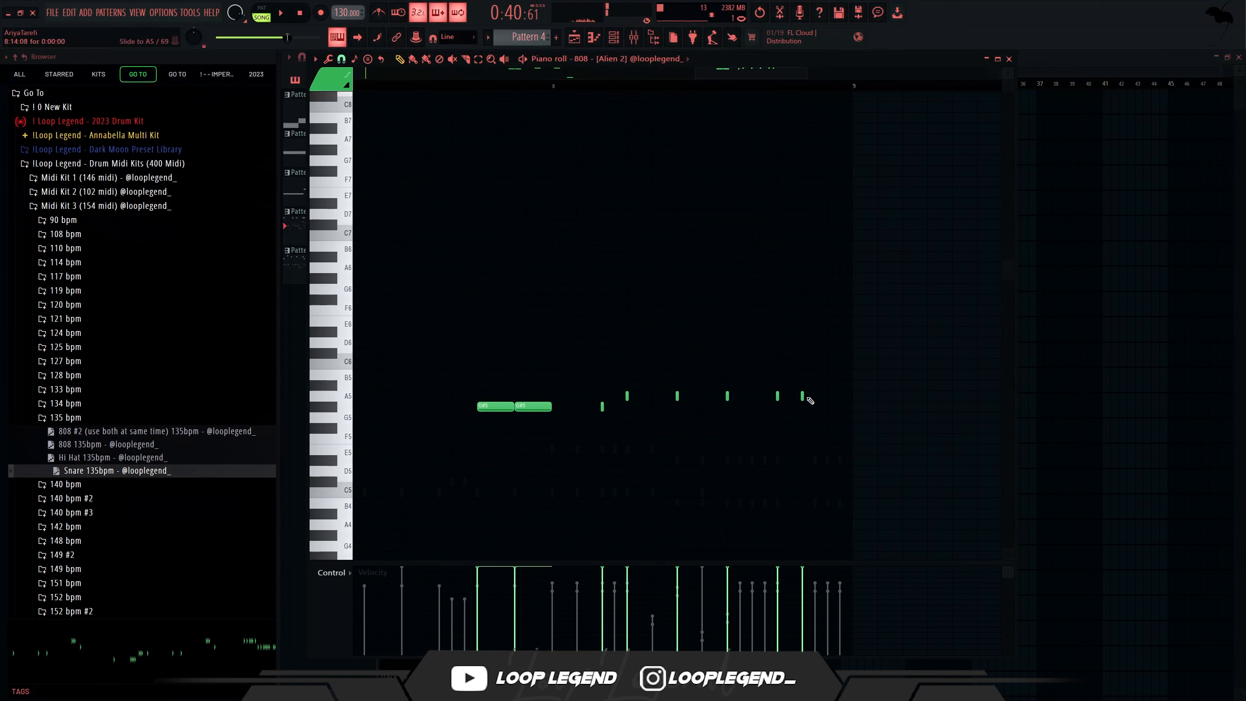
pyautogui.scroll(-3, 859, 421)
pyautogui.press('space')
pyautogui.moveTo(827, 363); pyautogui.dragTo(851, 363)
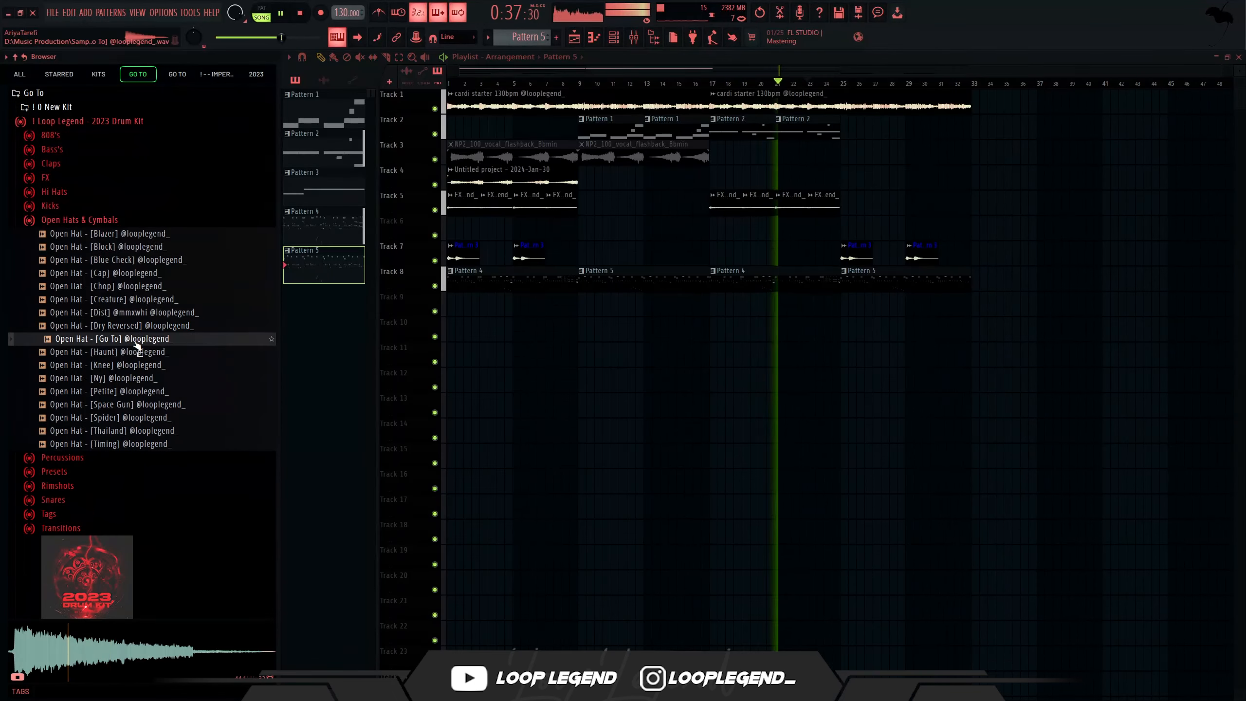
# Step: Load Open Hat - [Go To] from the 2023 Drum Kit into a new channel and open Pattern 4
pyautogui.click(141, 326)
pyautogui.click(141, 339)
pyautogui.rightClick(140, 336)
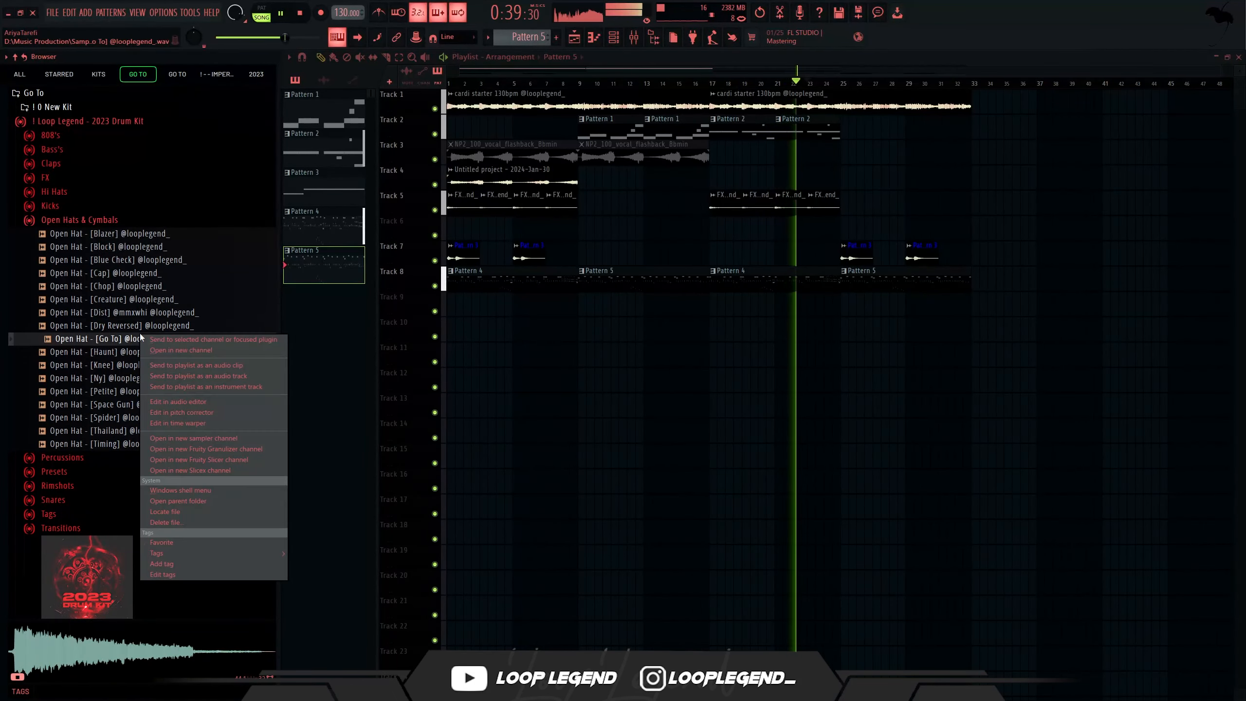
pyautogui.click(162, 347)
pyautogui.doubleClick(812, 274)
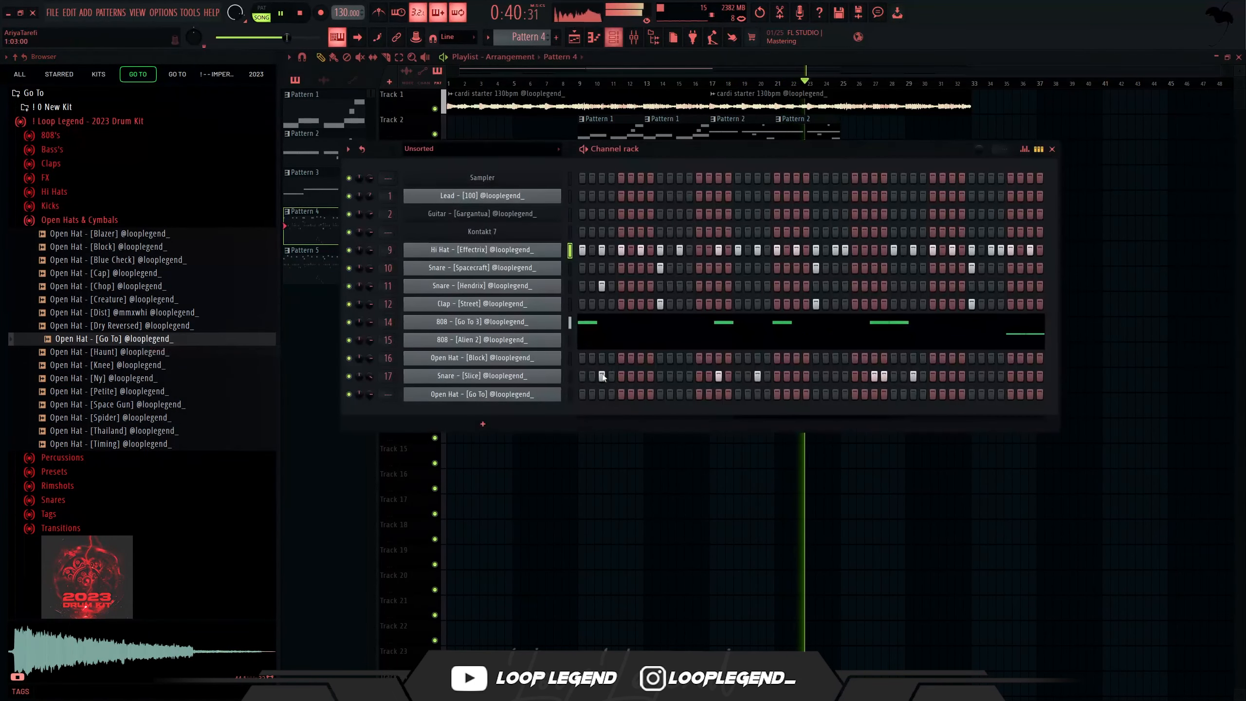
# Step: Repeat the Open Hat - [Go To] note from bar one every two bars through Pattern 4
pyautogui.rightClick(593, 397)
pyautogui.press('F7')
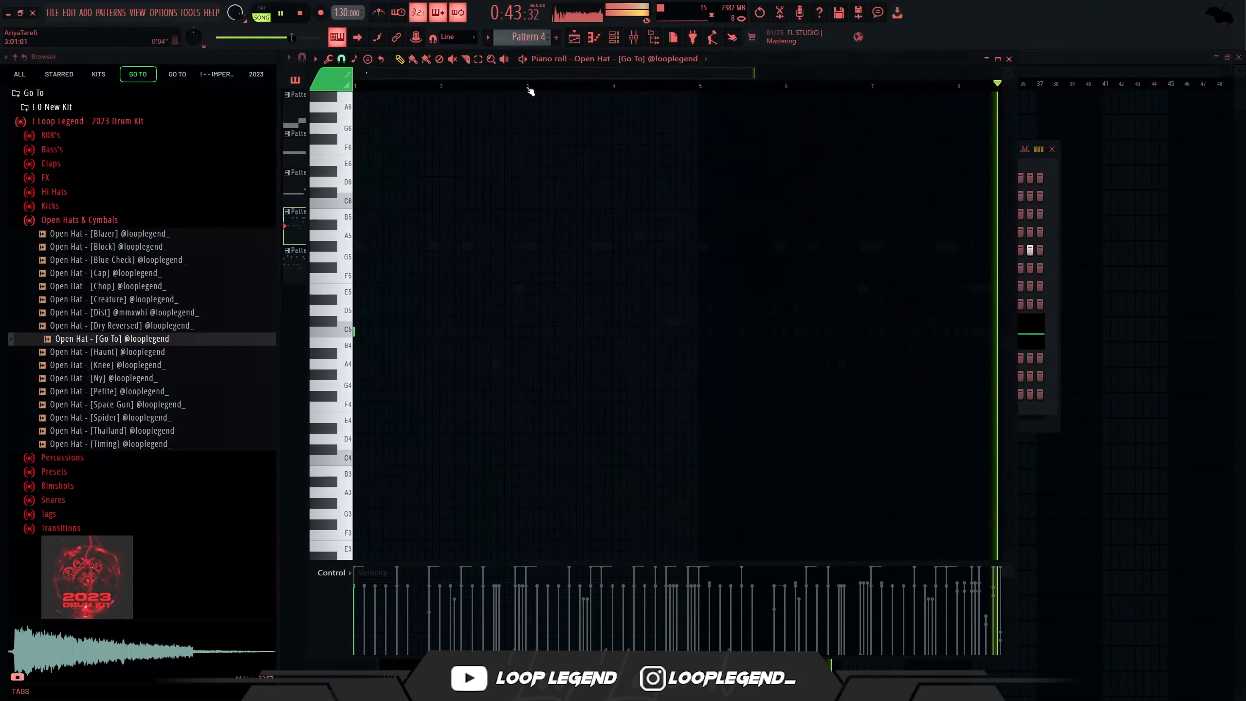
pyautogui.moveTo(528, 87); pyautogui.dragTo(352, 99)
pyautogui.hotkey('ctrl', 'b')
pyautogui.hotkey('ctrl', 'b')
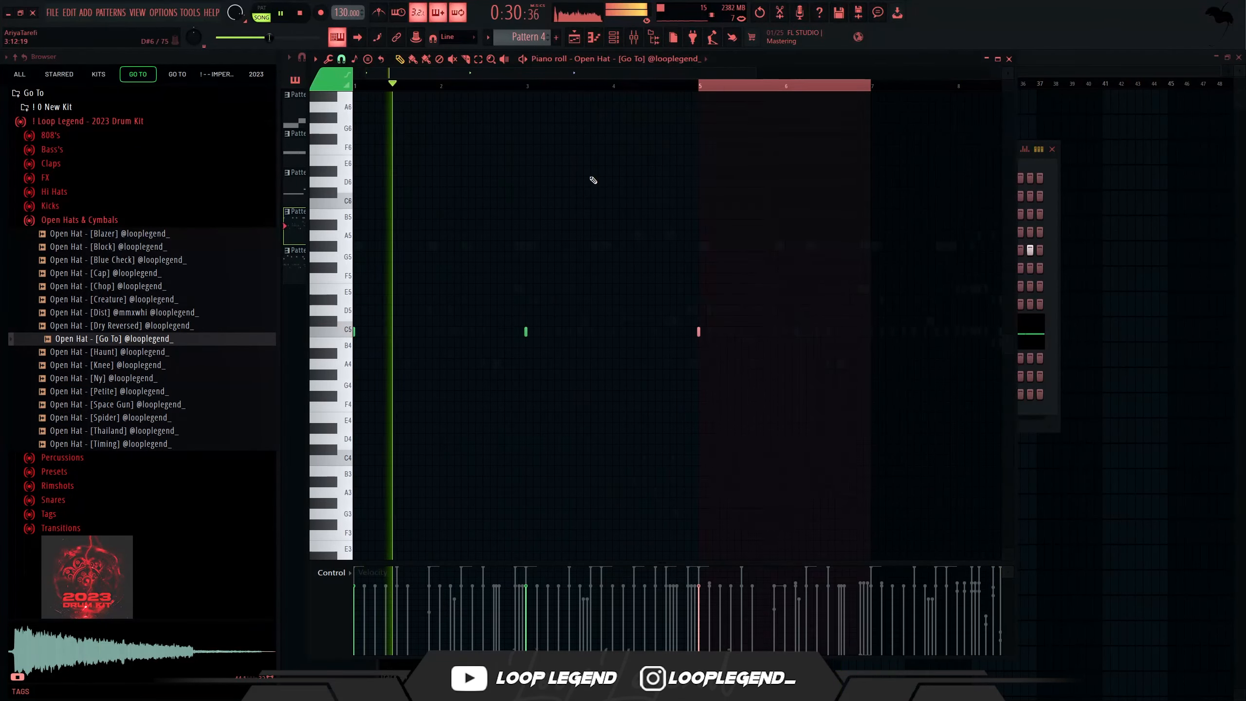
pyautogui.hotkey('ctrl', 'b')
# Step: Apply the ValhallaSupermassive preset EighthBounceVerb to the Open Hat - [Go To] mixer track and audition it
pyautogui.press('F9')
pyautogui.click(865, 406)
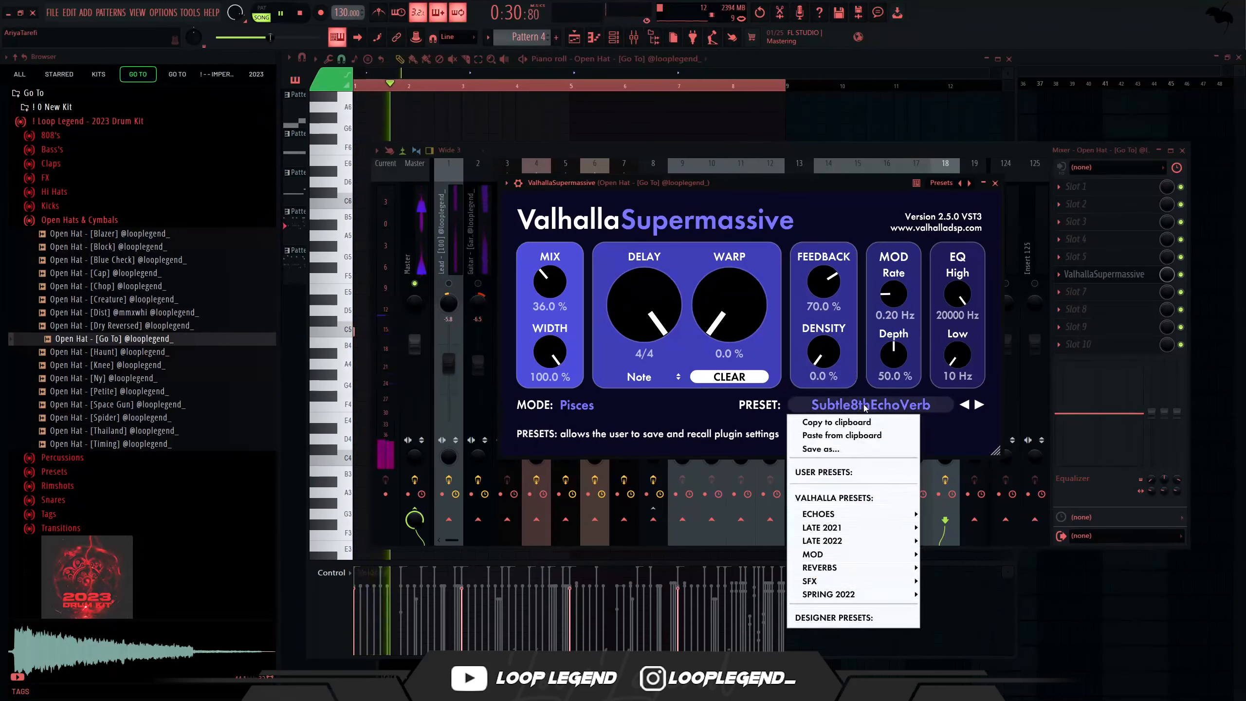
pyautogui.moveTo(826, 527)
pyautogui.click(974, 406)
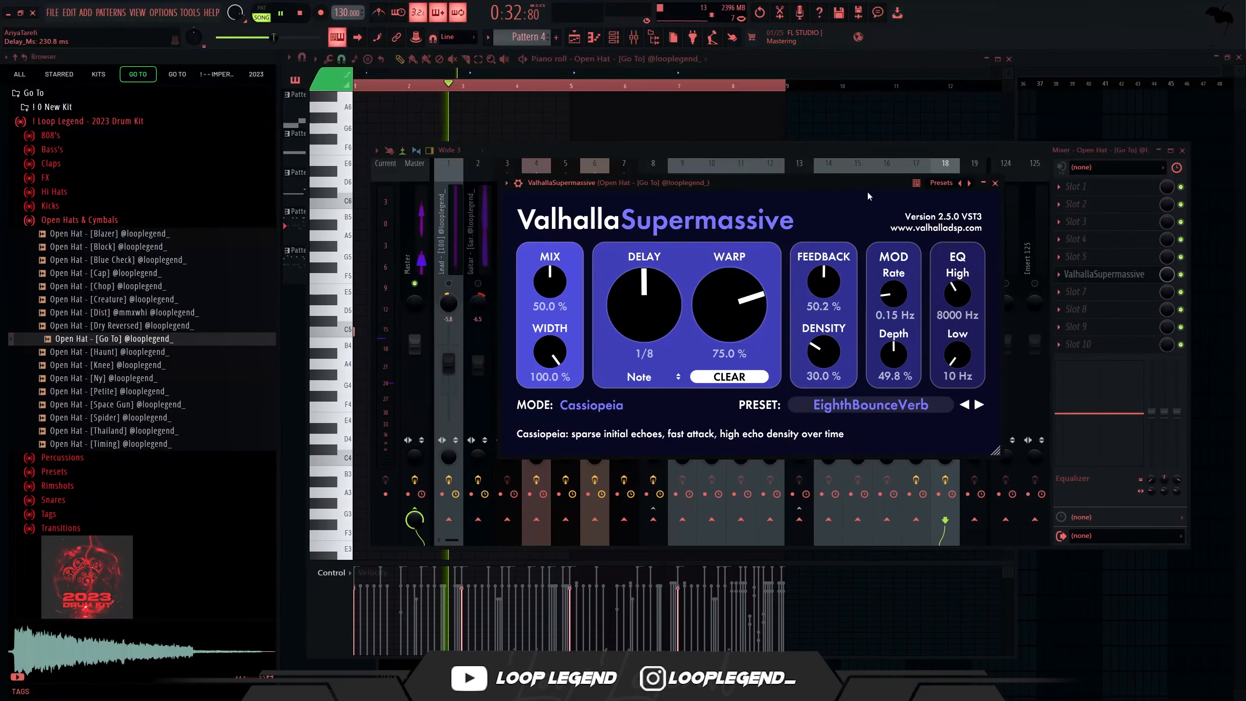
pyautogui.press('space')
pyautogui.moveTo(850, 183)
pyautogui.mouseDown()
pyautogui.moveTo(831, 181)
pyautogui.moveTo(863, 178)
pyautogui.mouseUp()
pyautogui.press('space')
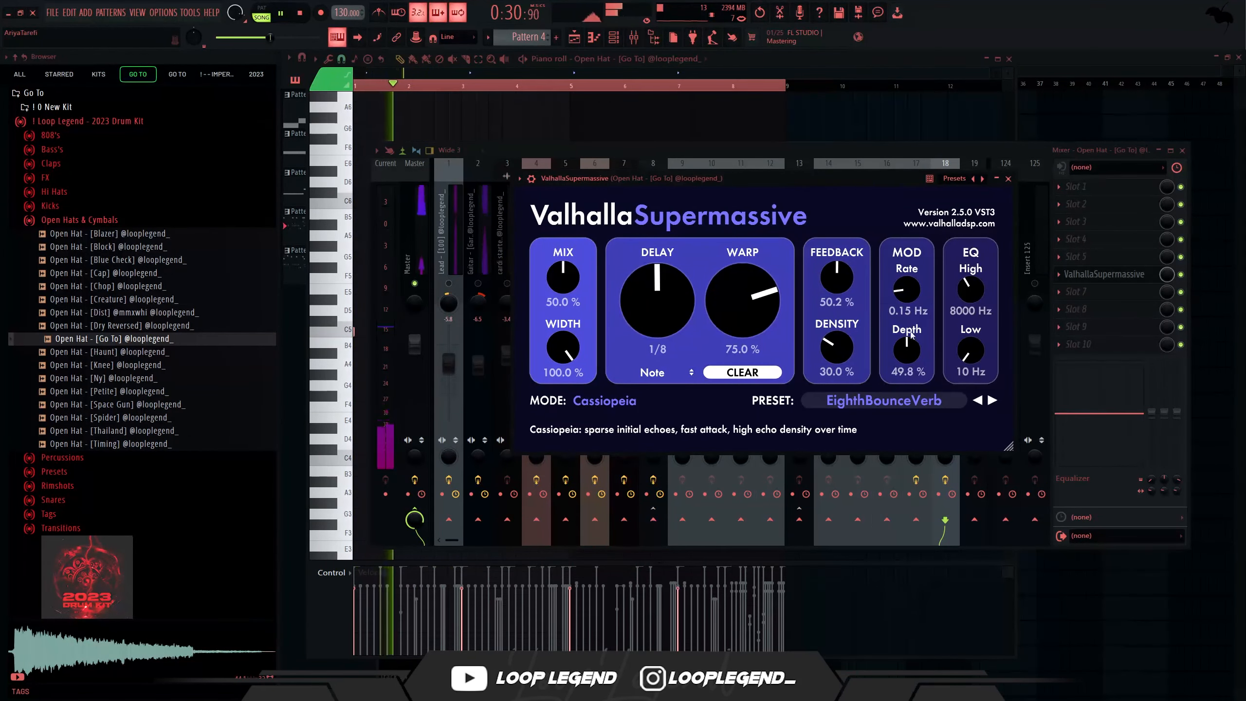
pyautogui.press('Escape')
# Step: Unsolo the Open Hat - [Go To] mixer track and adjust its volume against the rest of the beat
pyautogui.rightClick(947, 282)
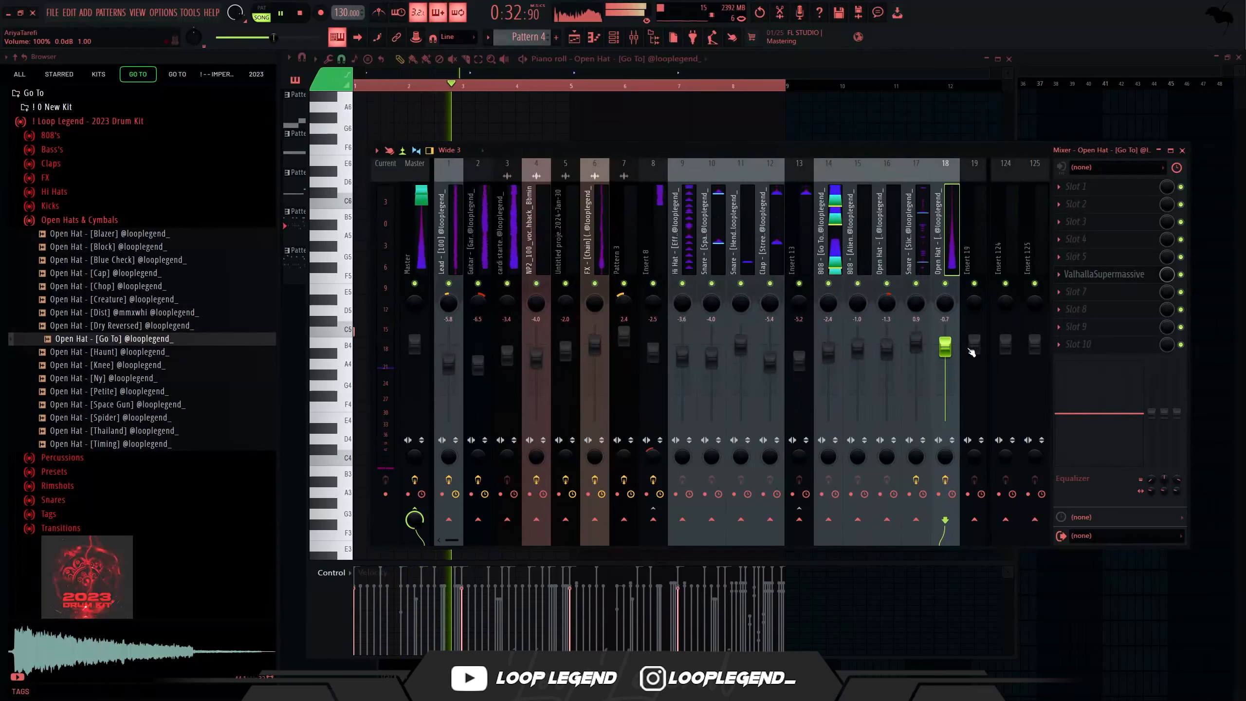
pyautogui.moveTo(952, 366); pyautogui.dragTo(952, 360)
pyautogui.scroll(-2, 952, 361)
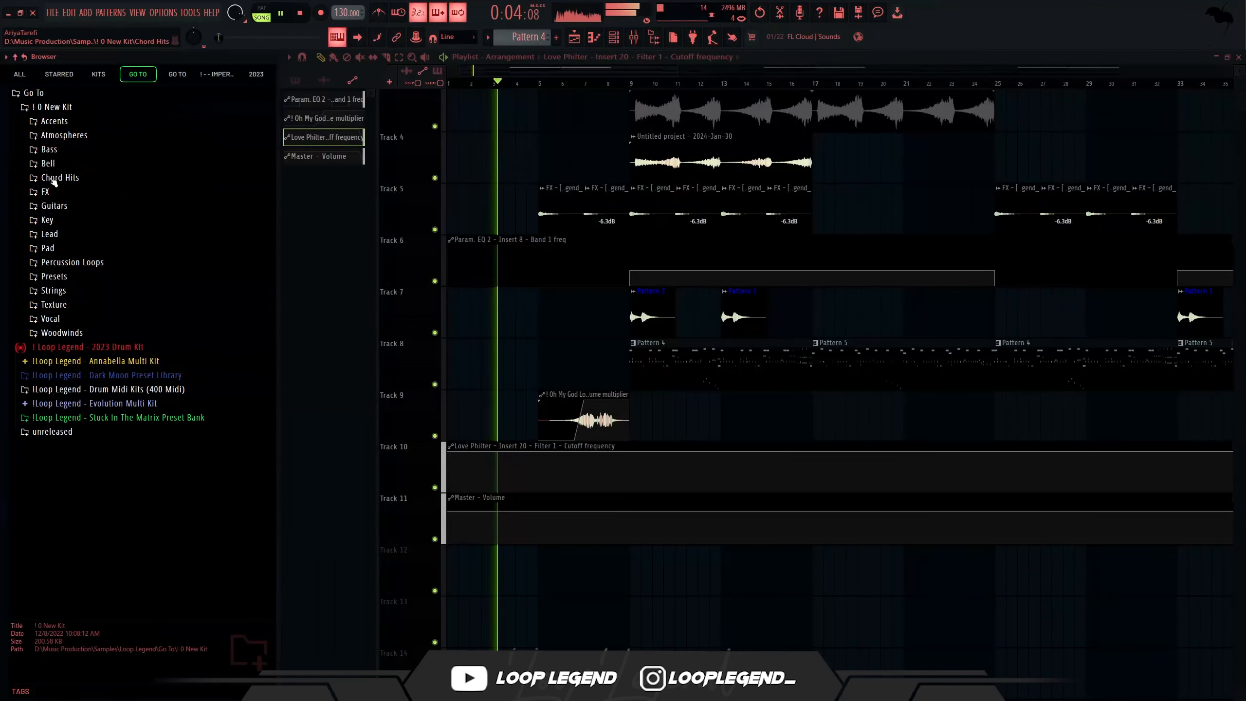
# Step: Audition samples in the New Kit's FX folder and place FX - [Clown Laugh] (159bpm) in the playlist
pyautogui.click(74, 178)
pyautogui.click(74, 205)
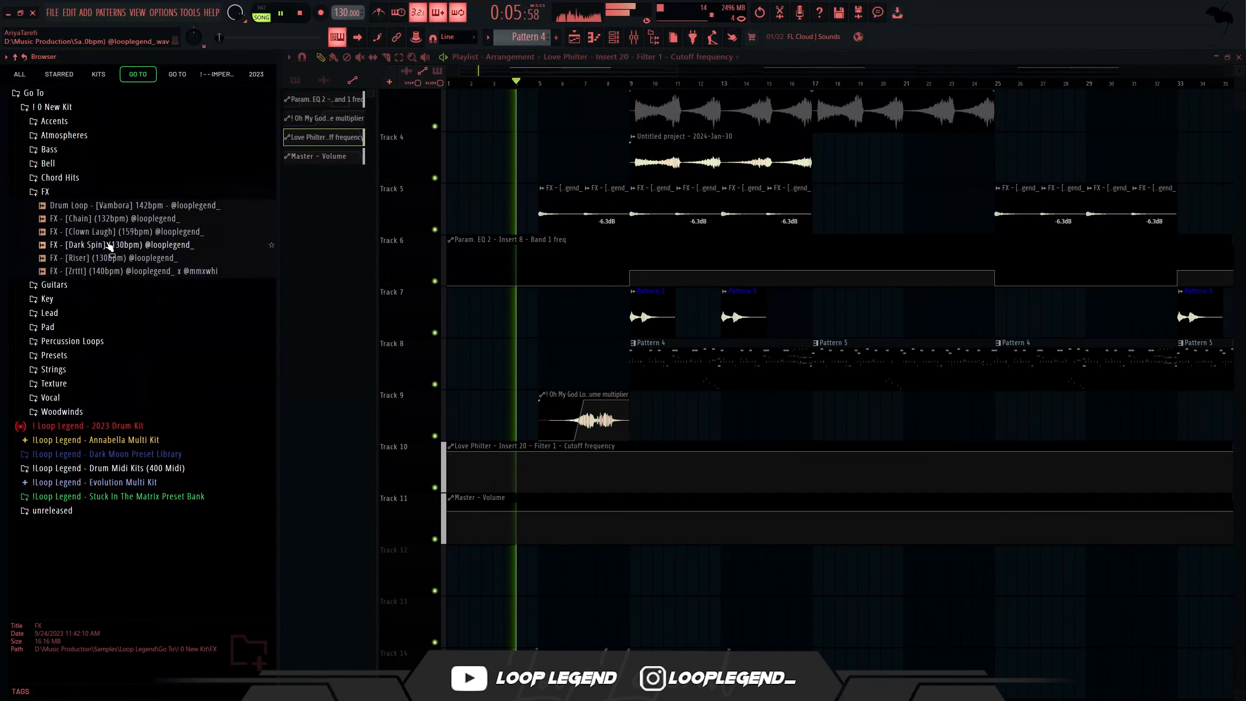
pyautogui.click(108, 245)
pyautogui.click(106, 233)
pyautogui.click(111, 220)
pyautogui.click(117, 230)
pyautogui.moveTo(117, 231); pyautogui.dragTo(499, 365)
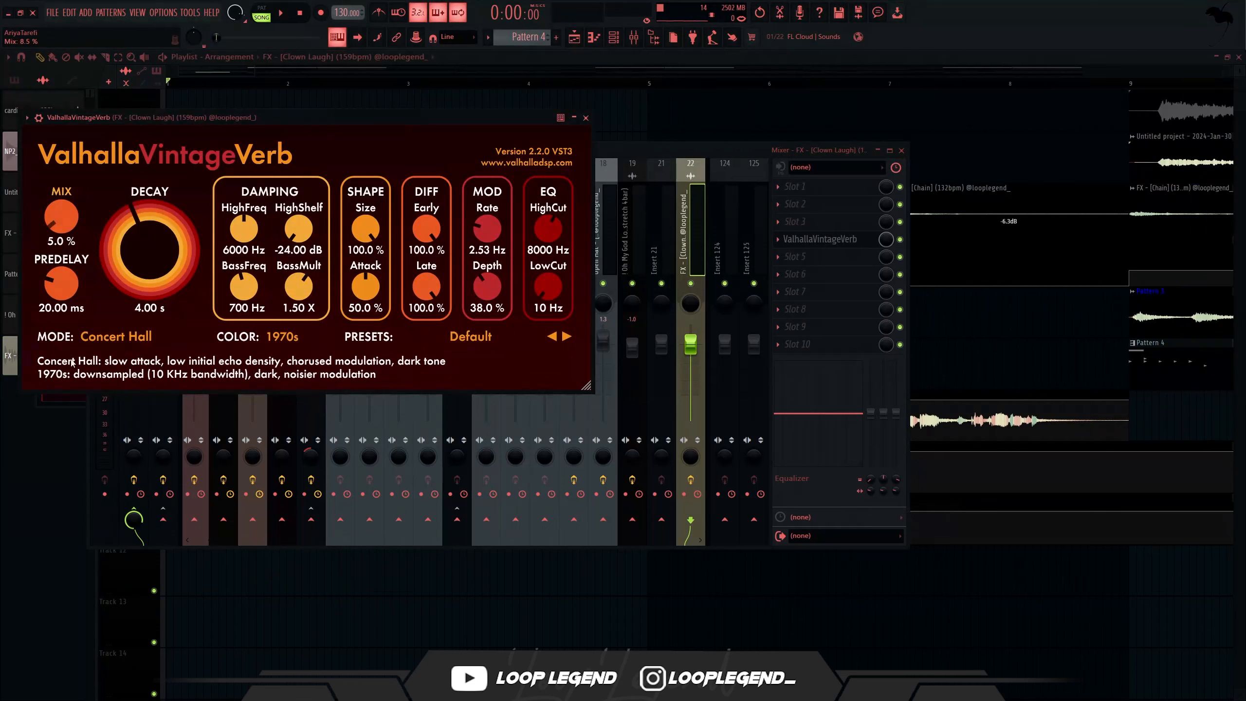
# Step: Set the Clown Laugh reverb to 35.4% mix, 0 ms predelay, 1.69 s decay, 20000 Hz high cut, 450 Hz low cut; lower the track's volume
pyautogui.moveTo(162, 248); pyautogui.dragTo(160, 265)
pyautogui.moveTo(548, 287); pyautogui.dragTo(549, 260)
pyautogui.moveTo(548, 228); pyautogui.dragTo(548, 184)
pyautogui.moveTo(62, 217); pyautogui.dragTo(63, 196)
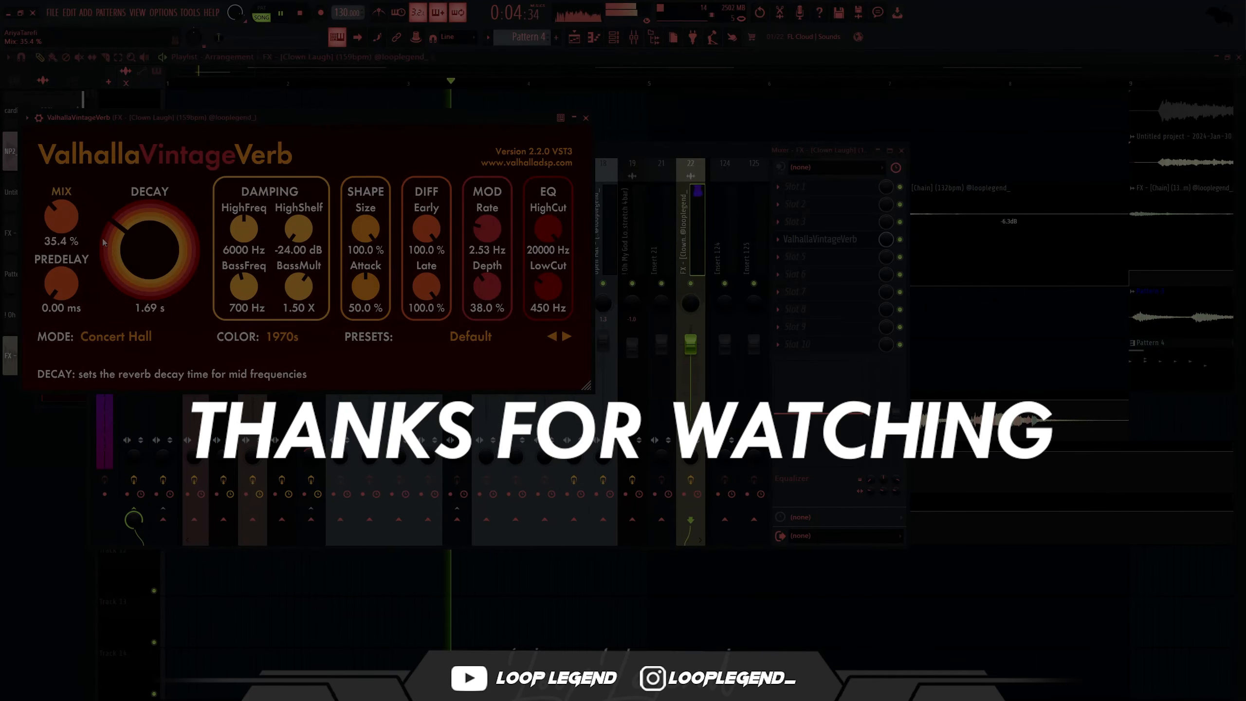
pyautogui.click(586, 118)
pyautogui.moveTo(696, 355); pyautogui.dragTo(698, 365)
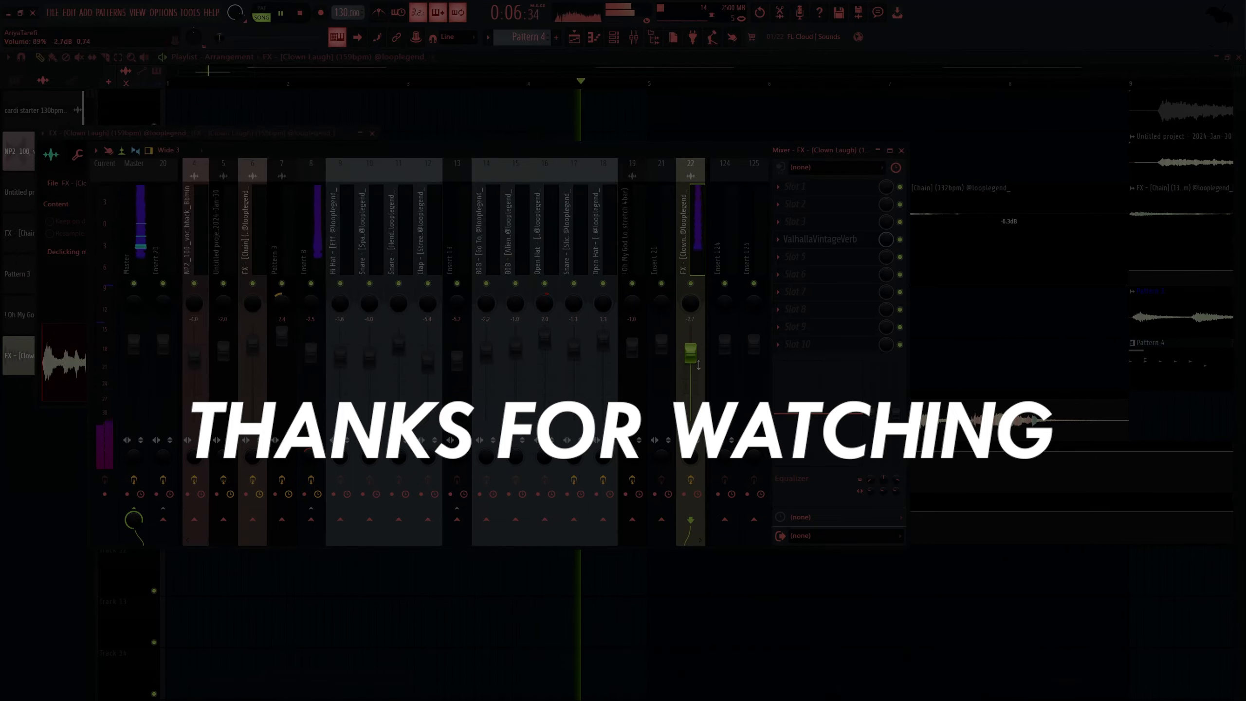